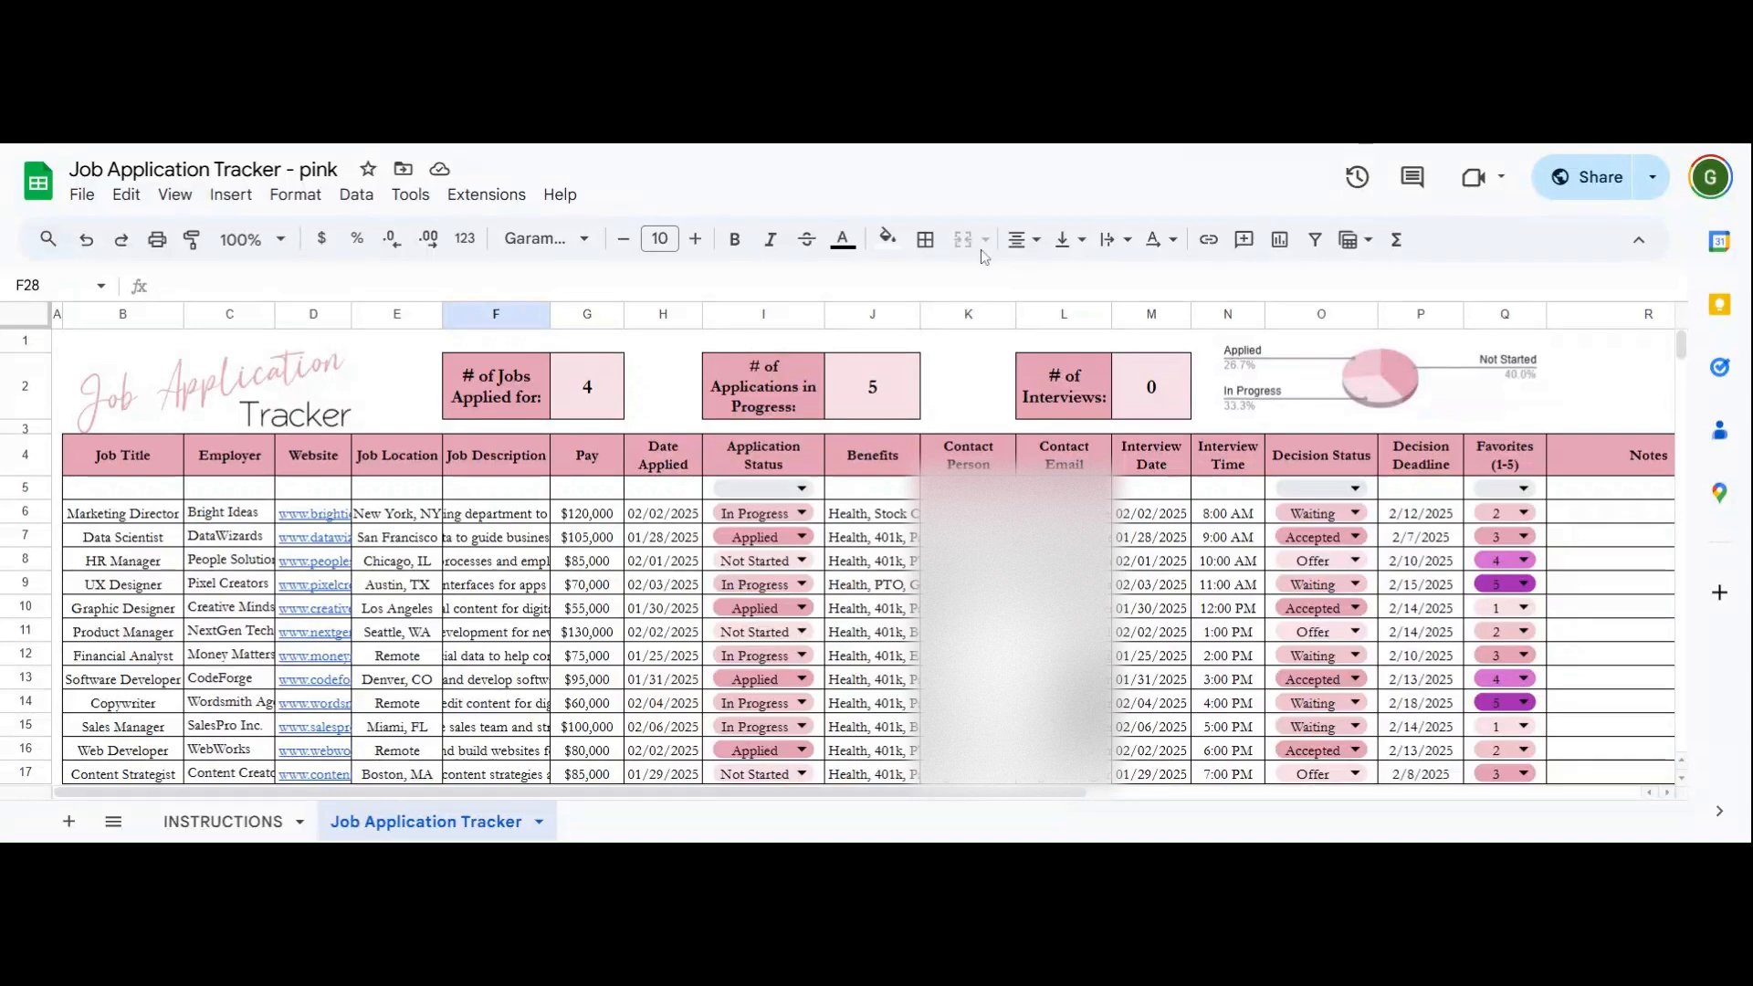
# - Look over the INSTRUCTIONS sheet, then return to the Job Application Tracker sheet
pyautogui.click(236, 826)
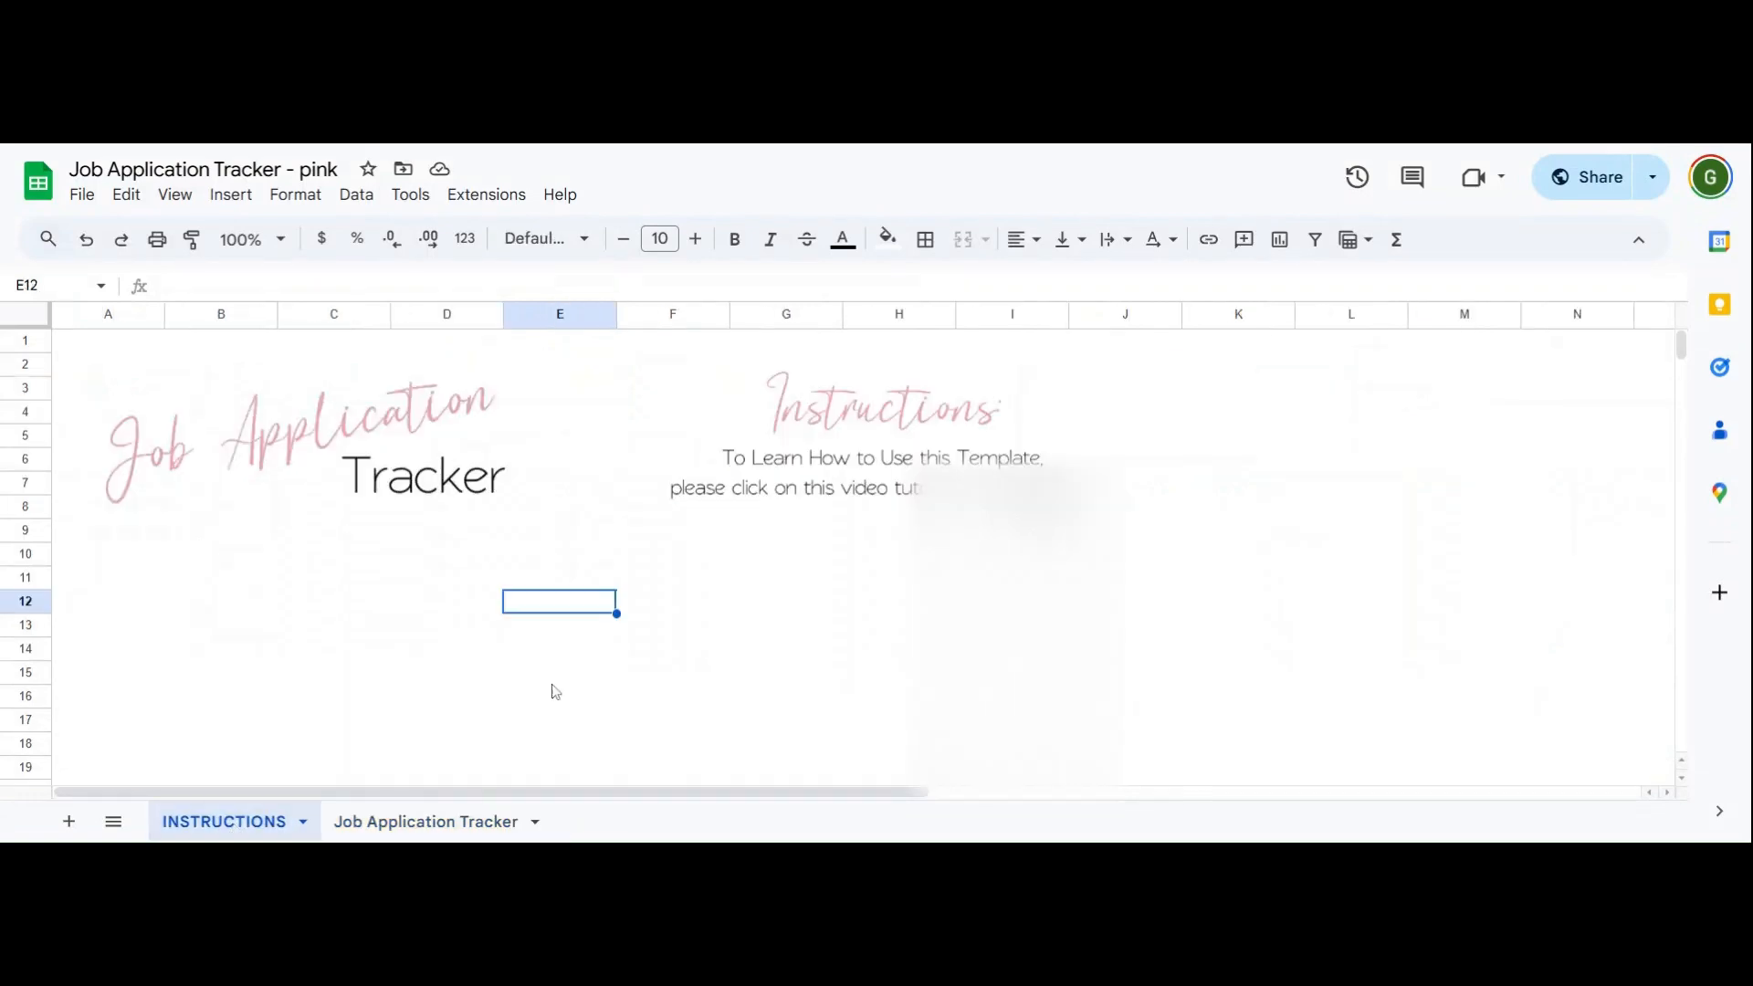
pyautogui.click(834, 569)
pyautogui.click(849, 586)
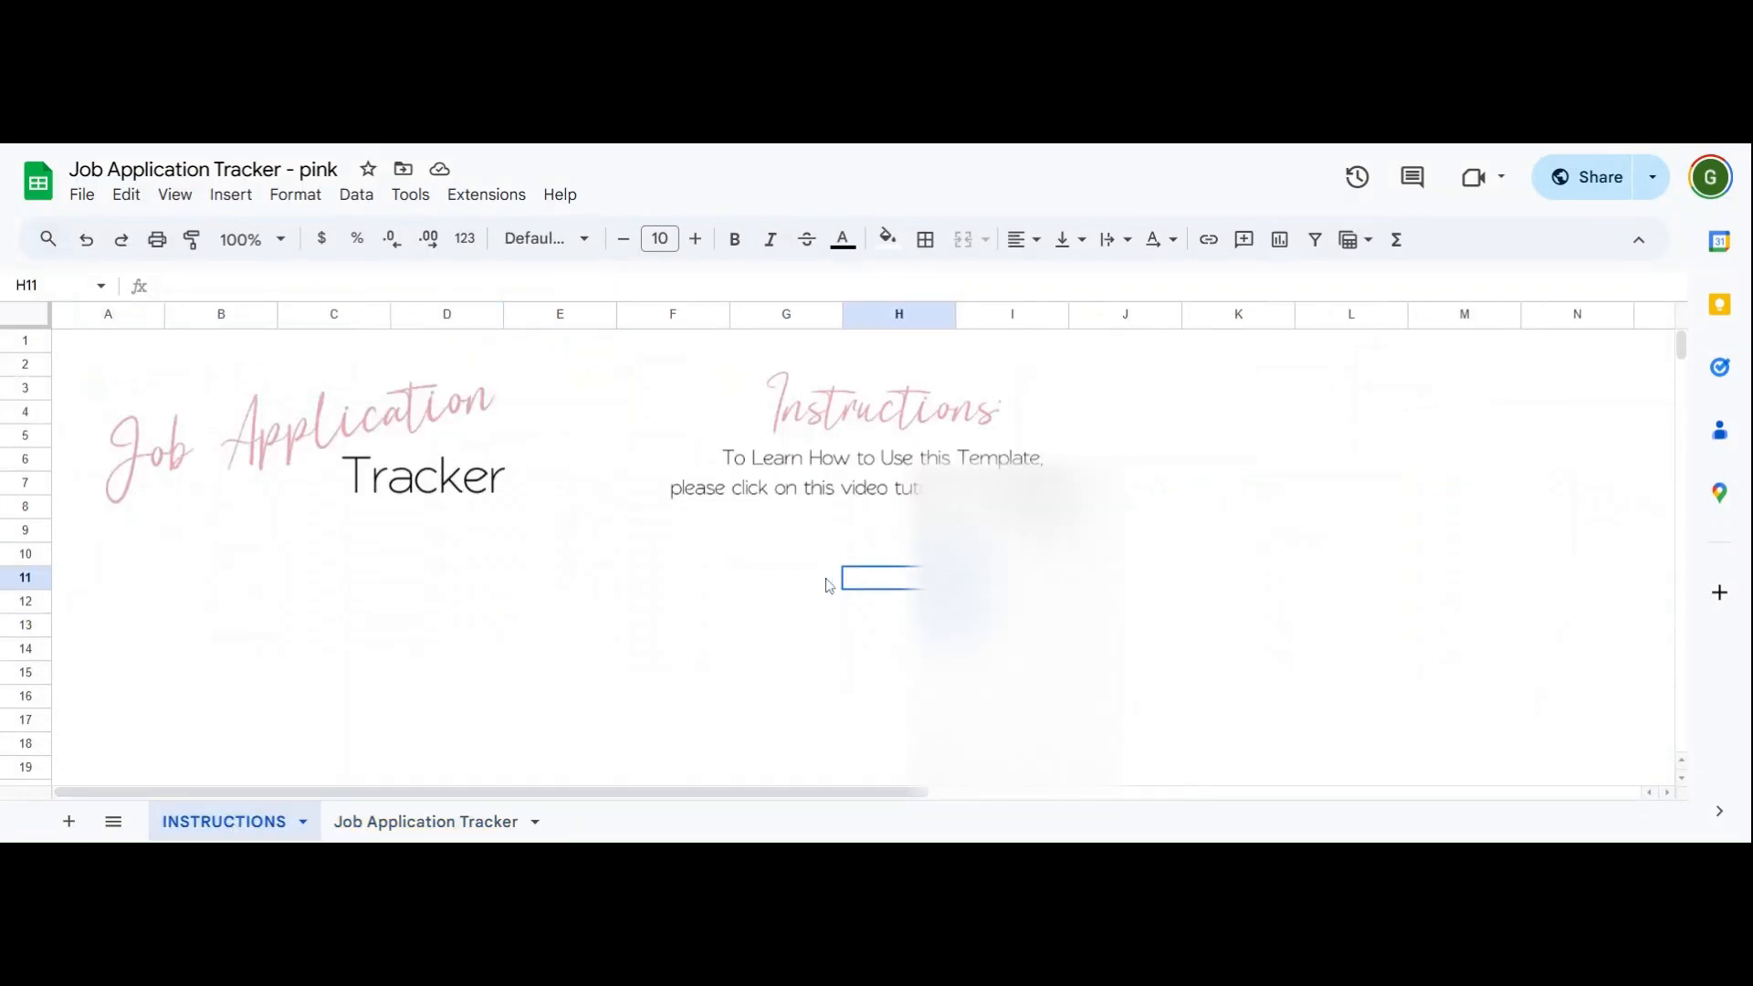
pyautogui.click(441, 821)
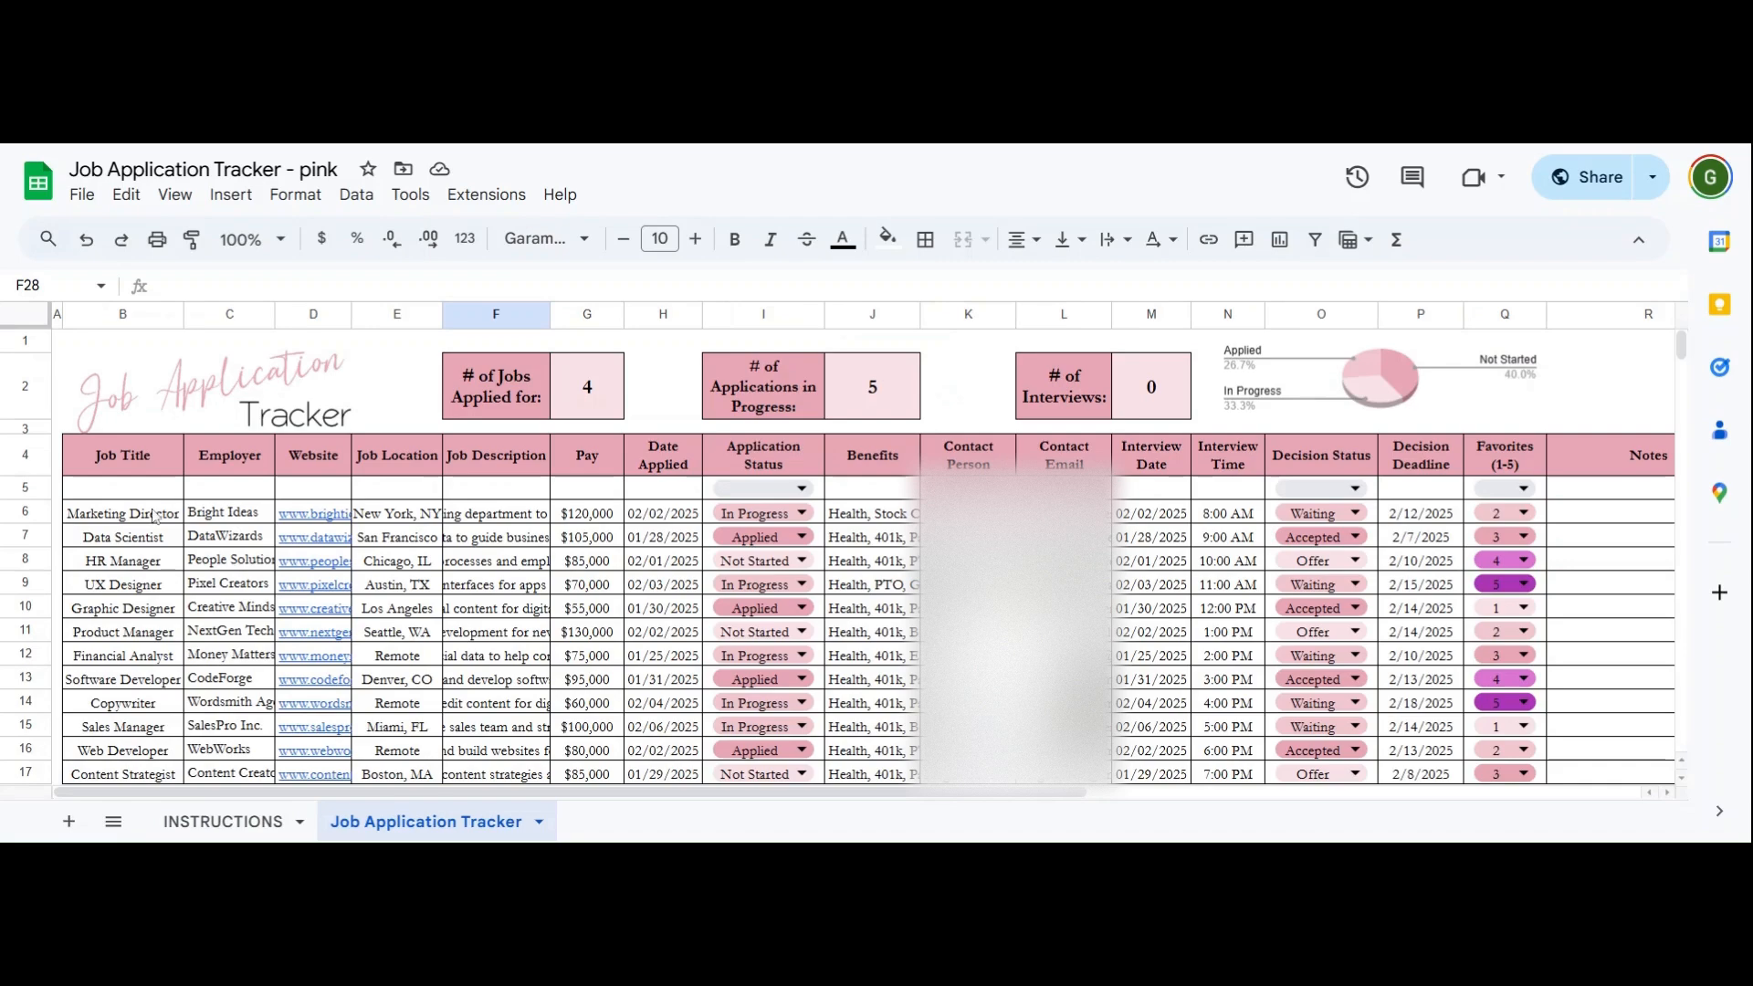
# - Enter job title Manager and employer Big Place in row 5
pyautogui.click(96, 491)
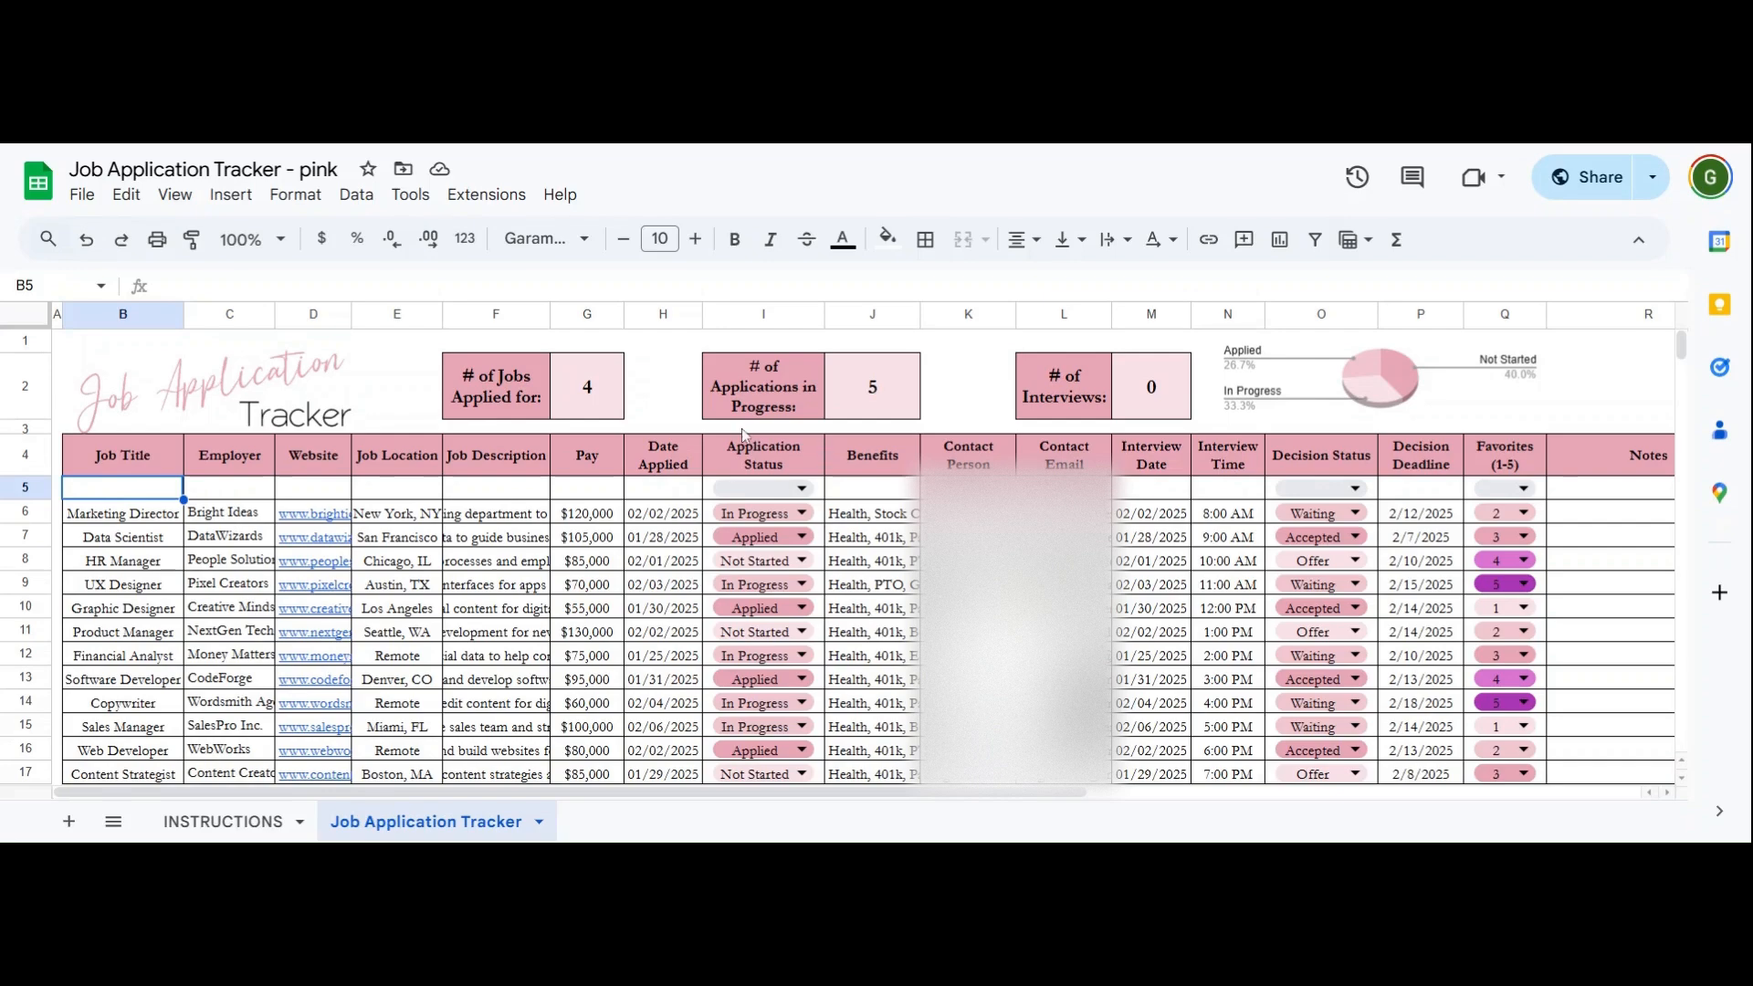
pyautogui.click(137, 516)
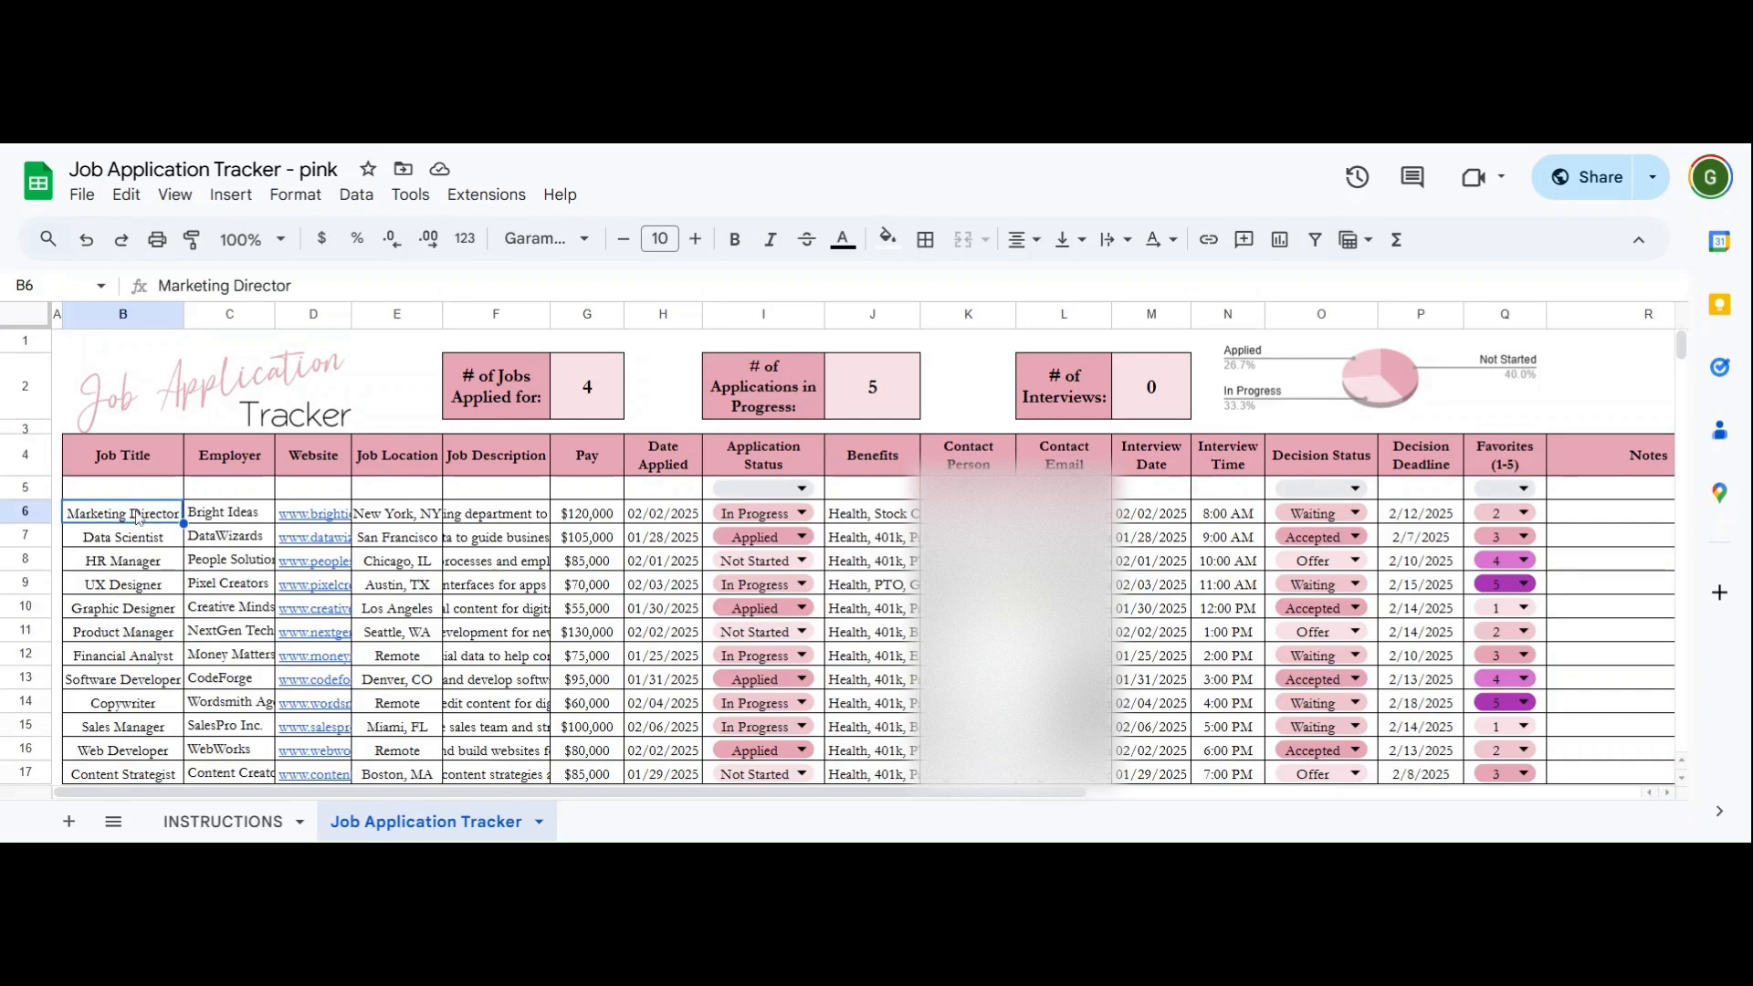
pyautogui.click(139, 497)
pyautogui.click(144, 515)
pyautogui.click(148, 497)
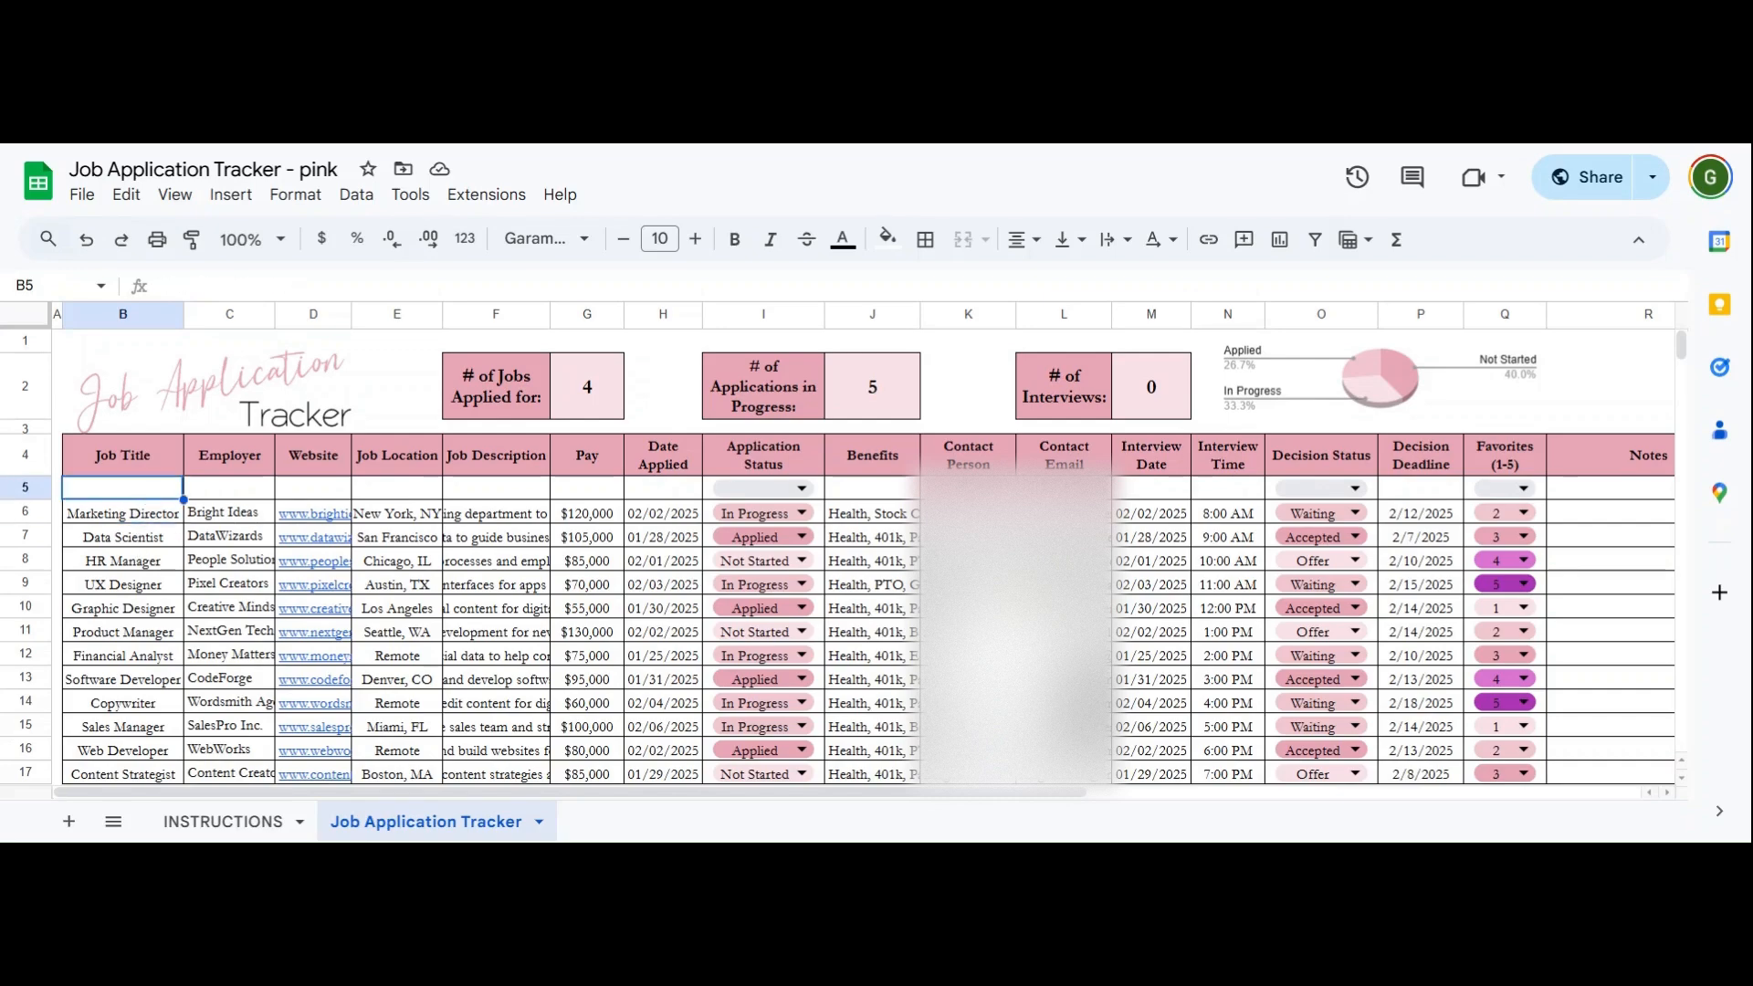
pyautogui.write('Ma')
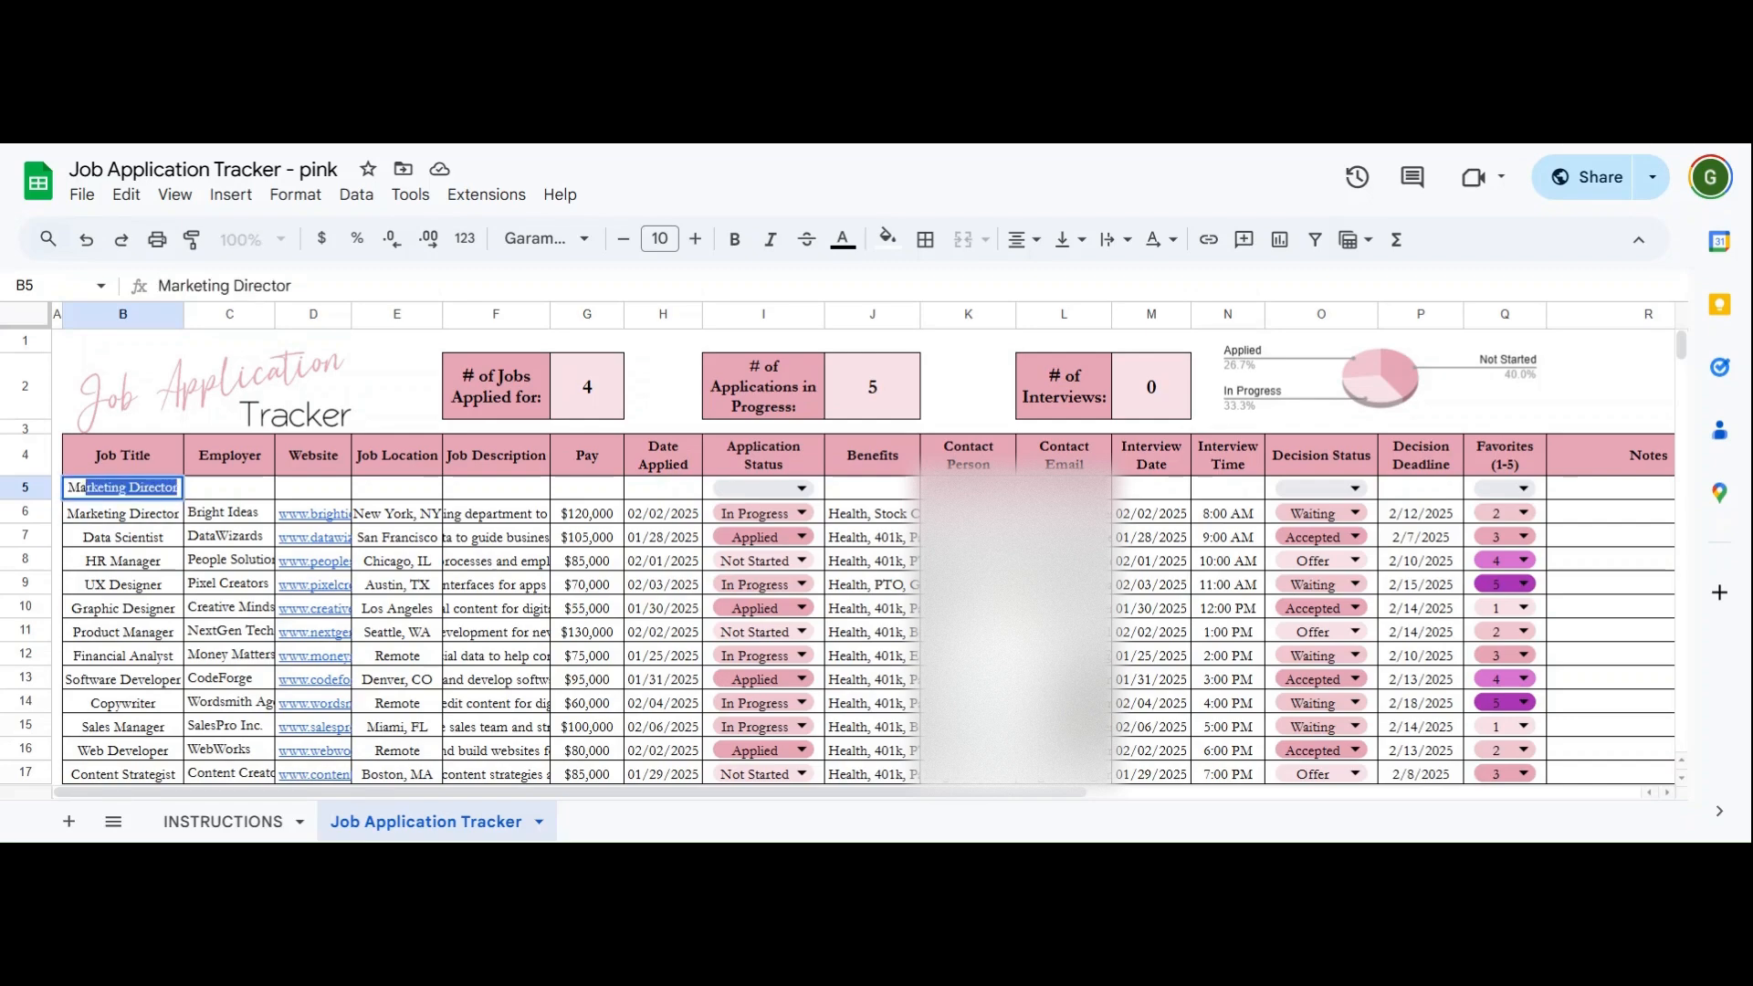
pyautogui.write('nager')
pyautogui.press('Tab')
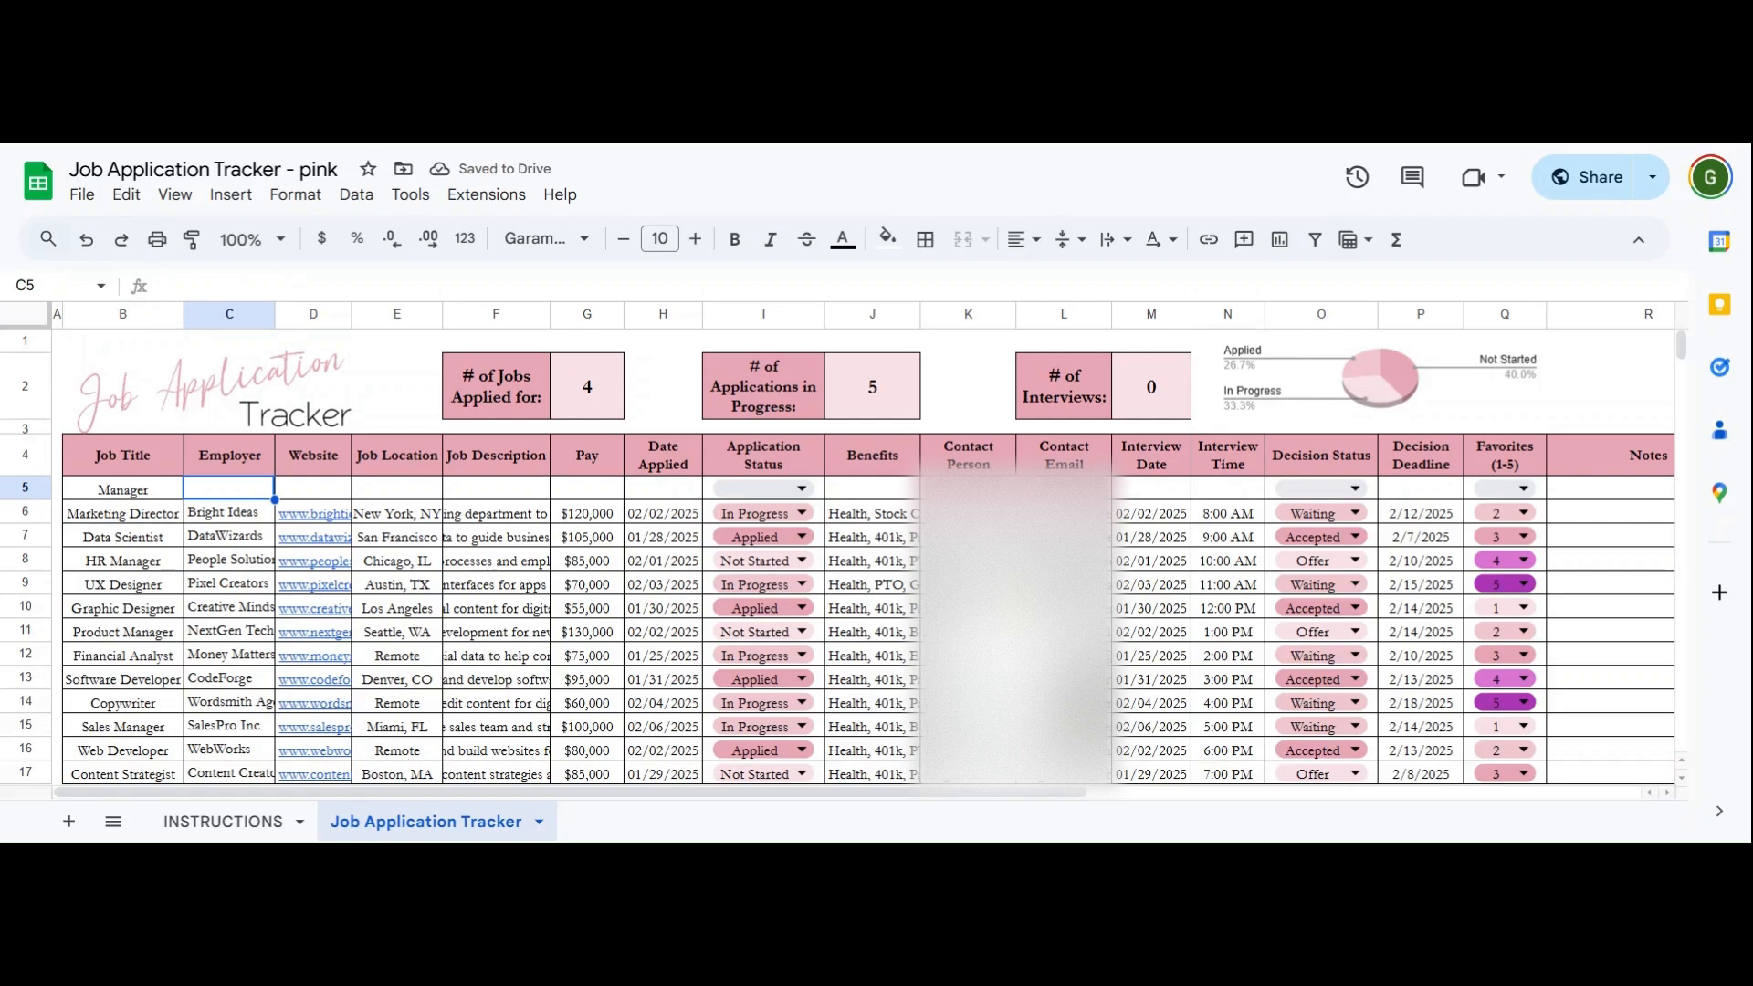
pyautogui.write('Big P')
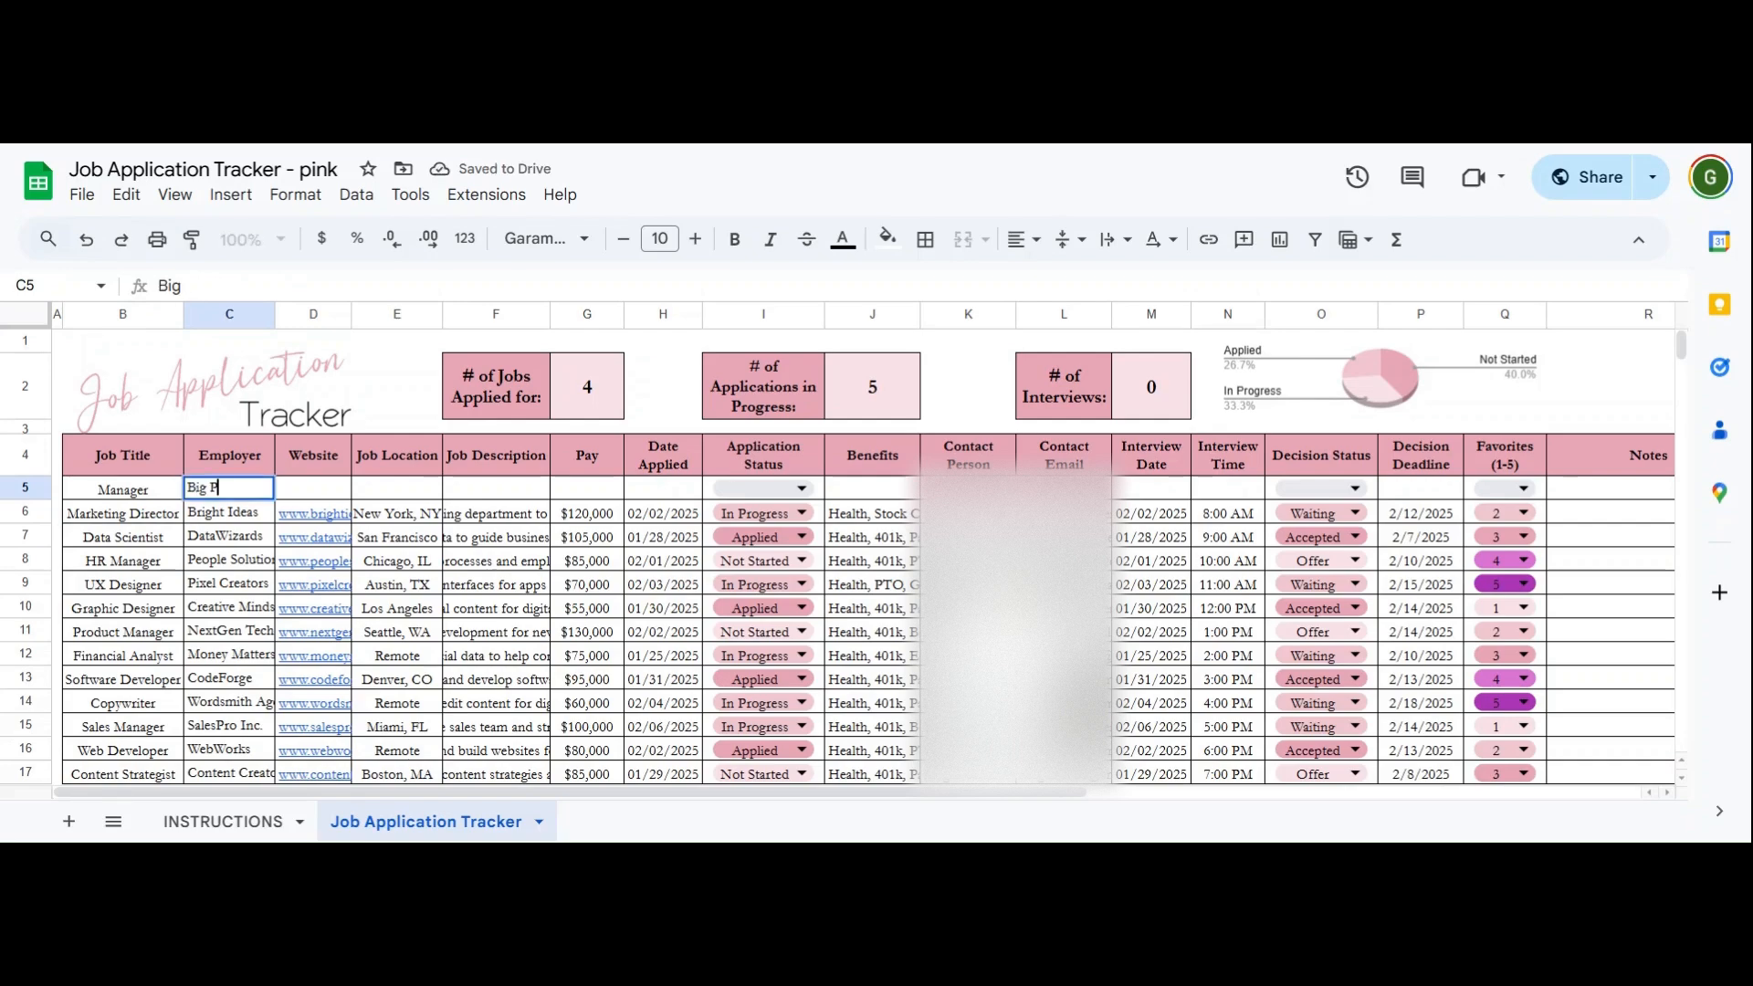
pyautogui.write('lace')
pyautogui.press('Tab')
pyautogui.write('w')
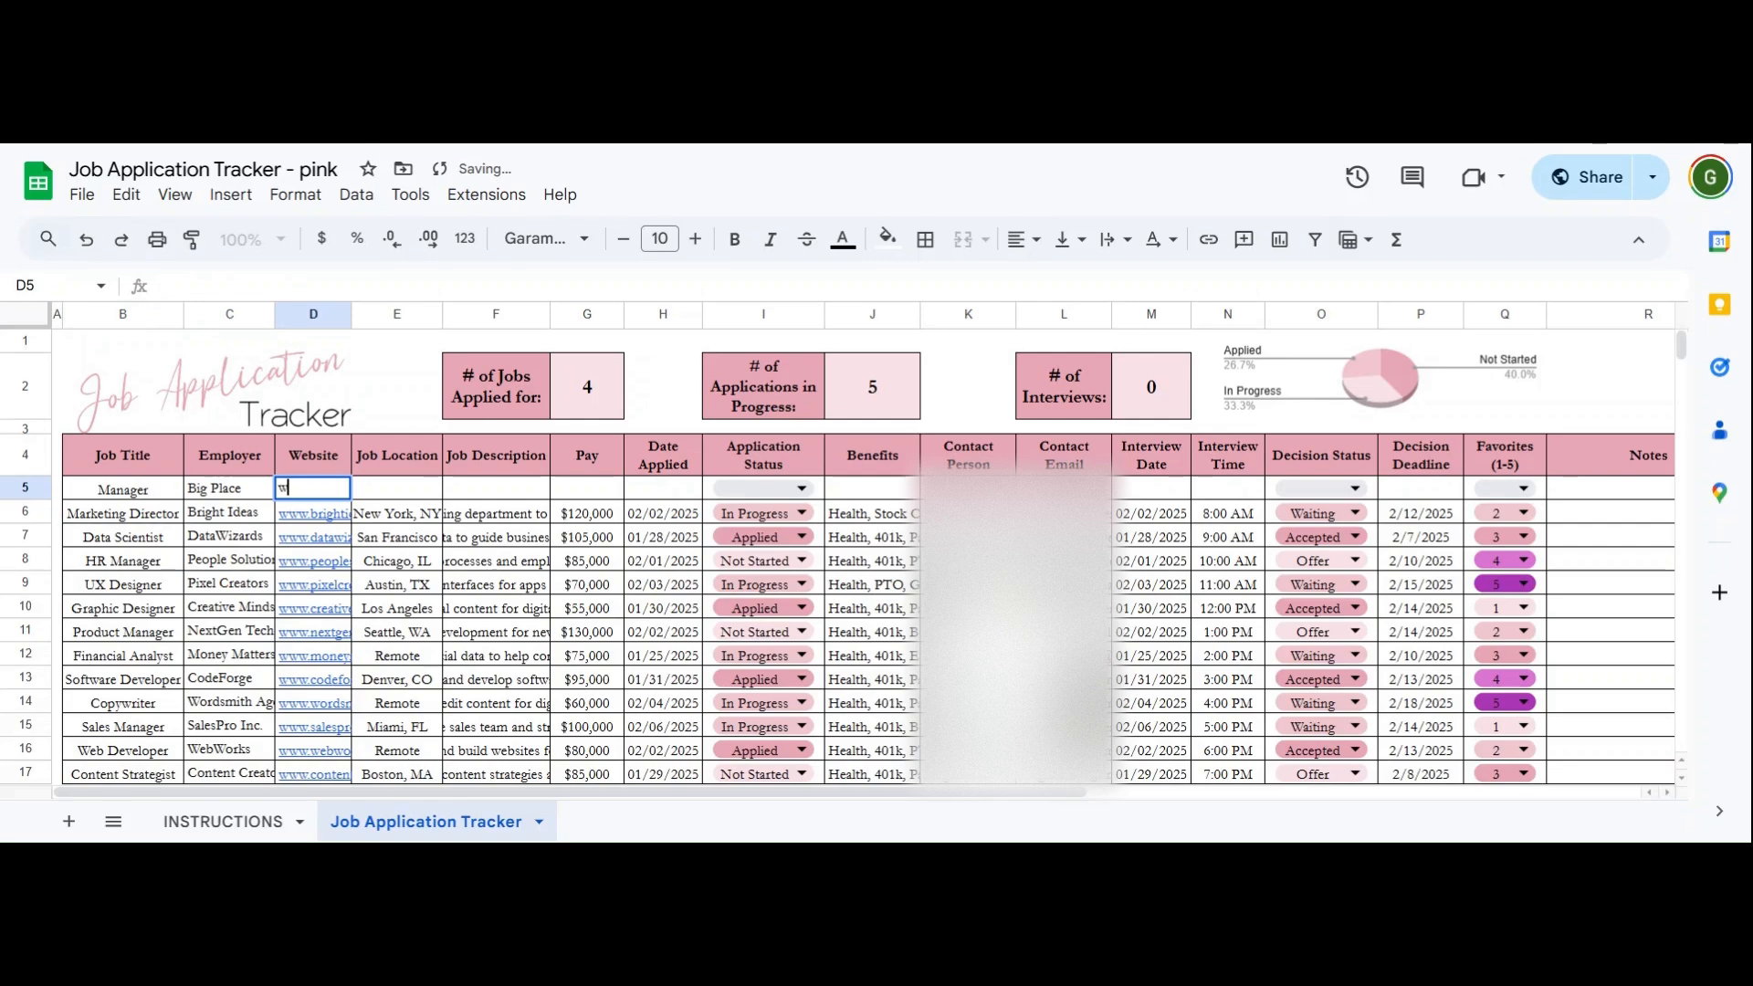
pyautogui.write('ww.bip')
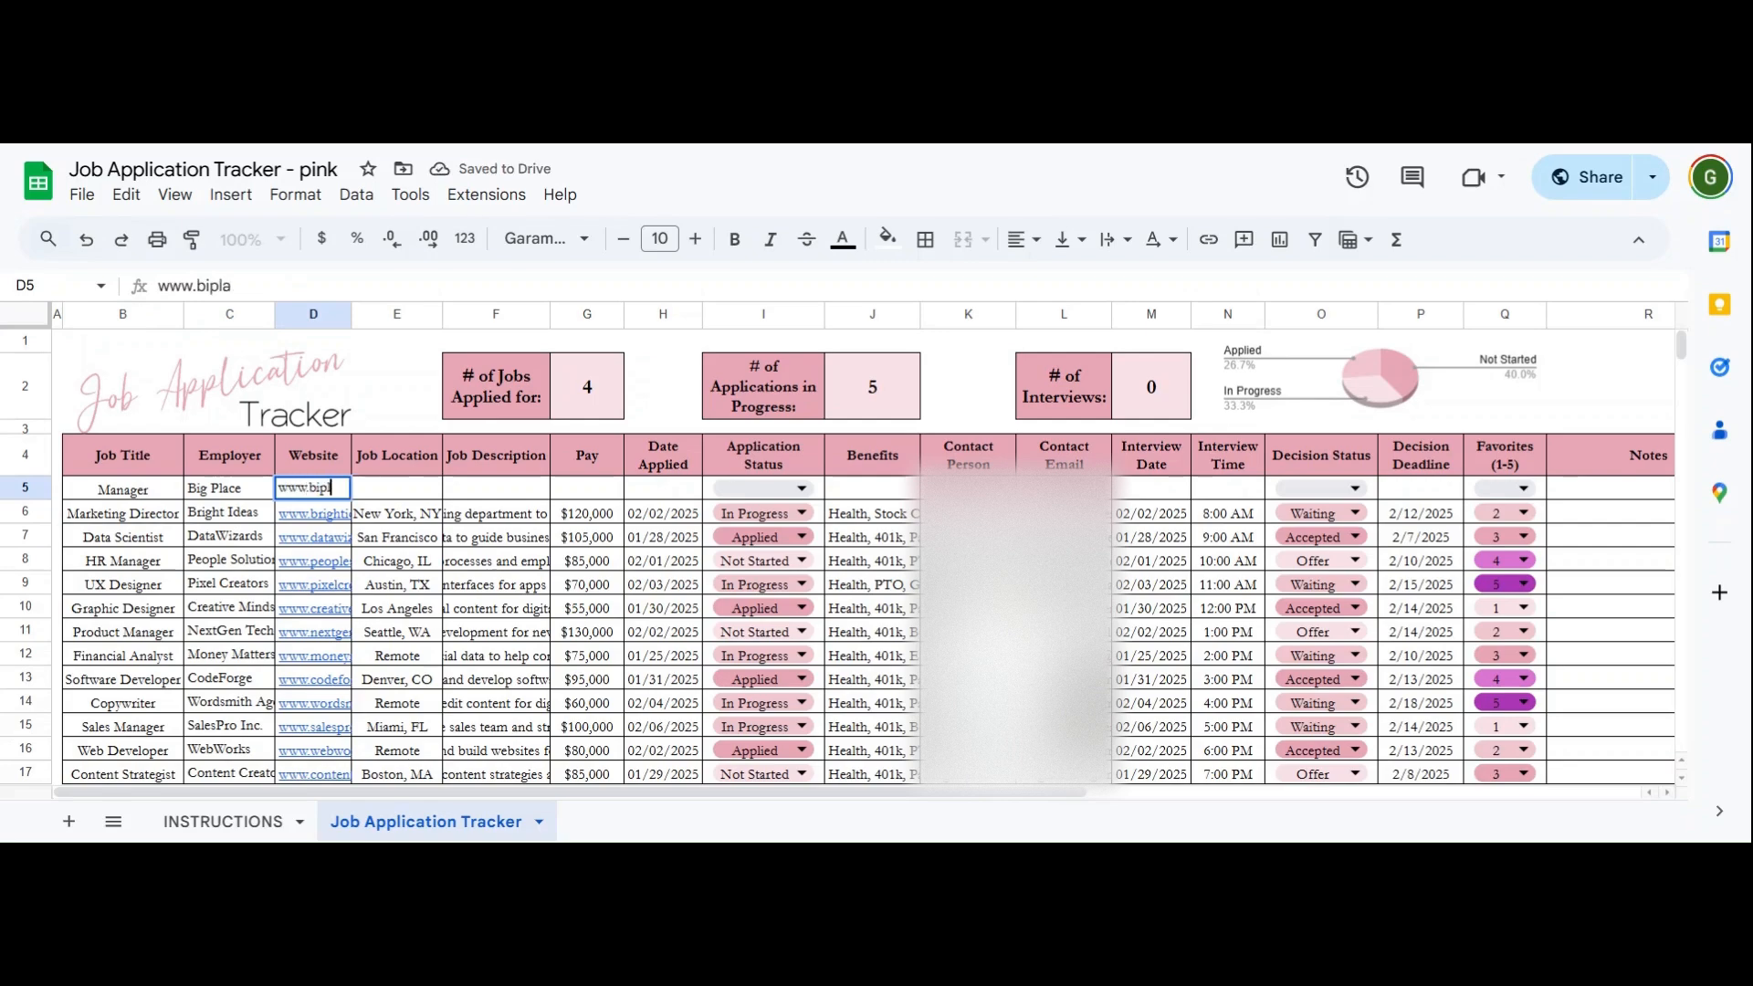
pyautogui.press('BackSpace')
pyautogui.write('gplace')
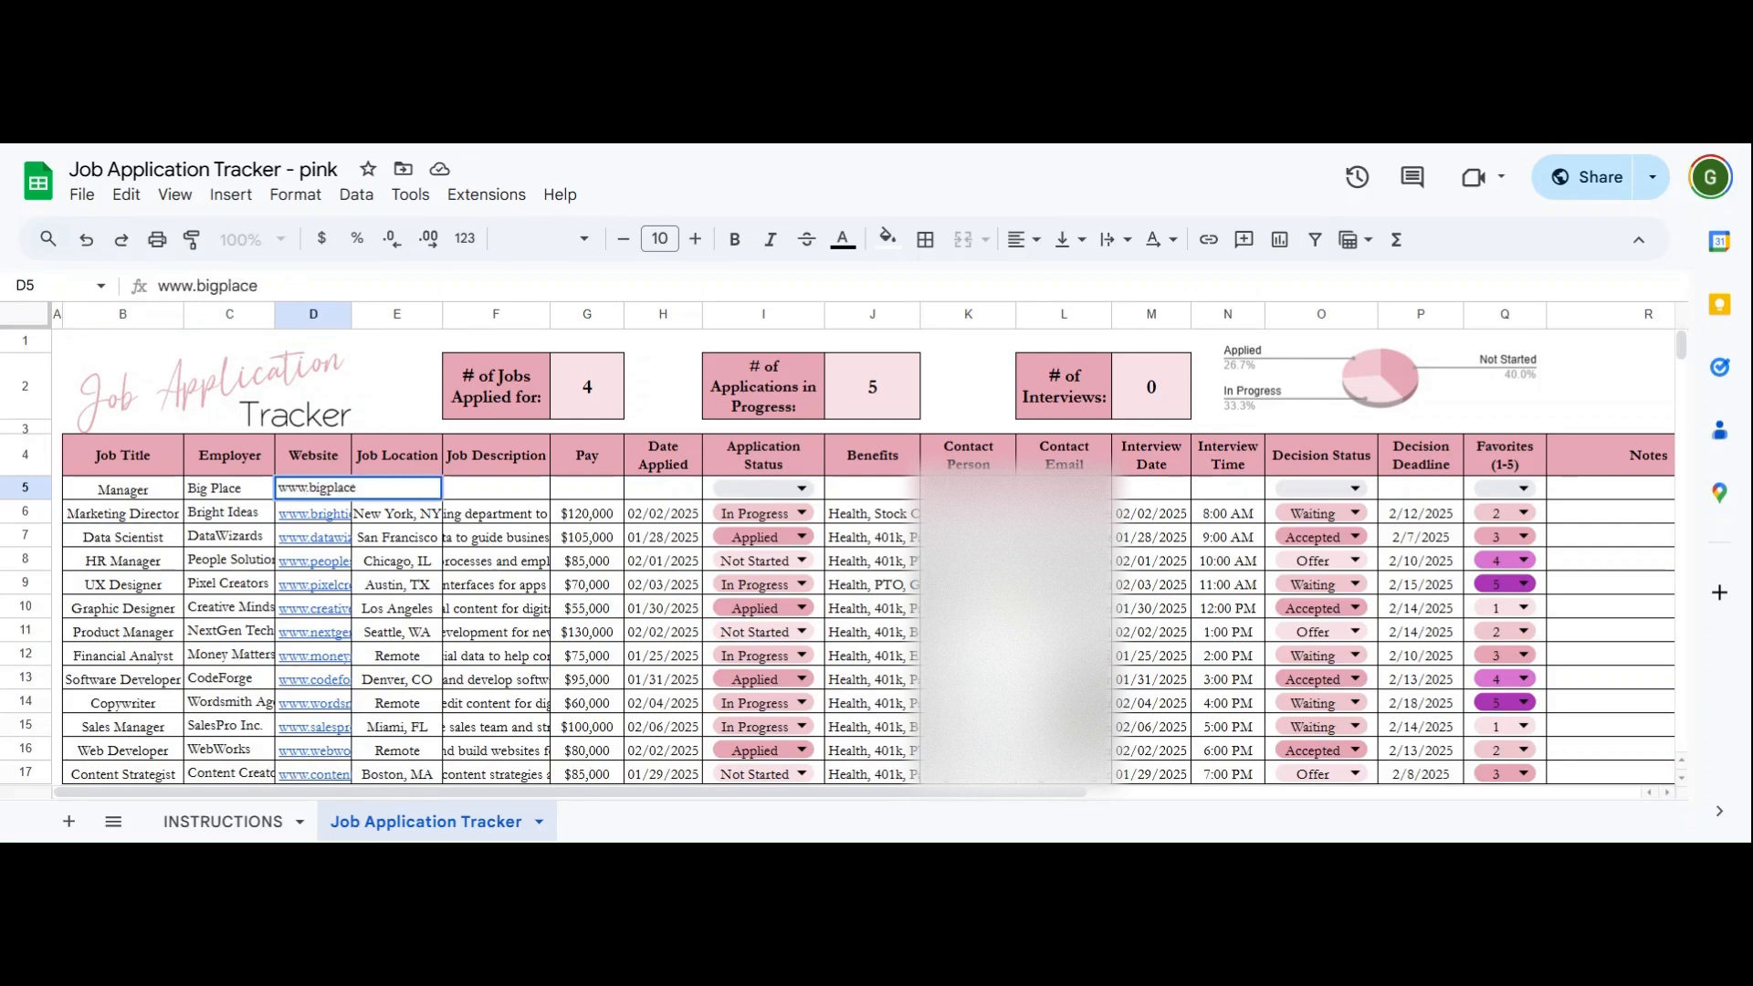
pyautogui.write('.com')
pyautogui.press('Tab')
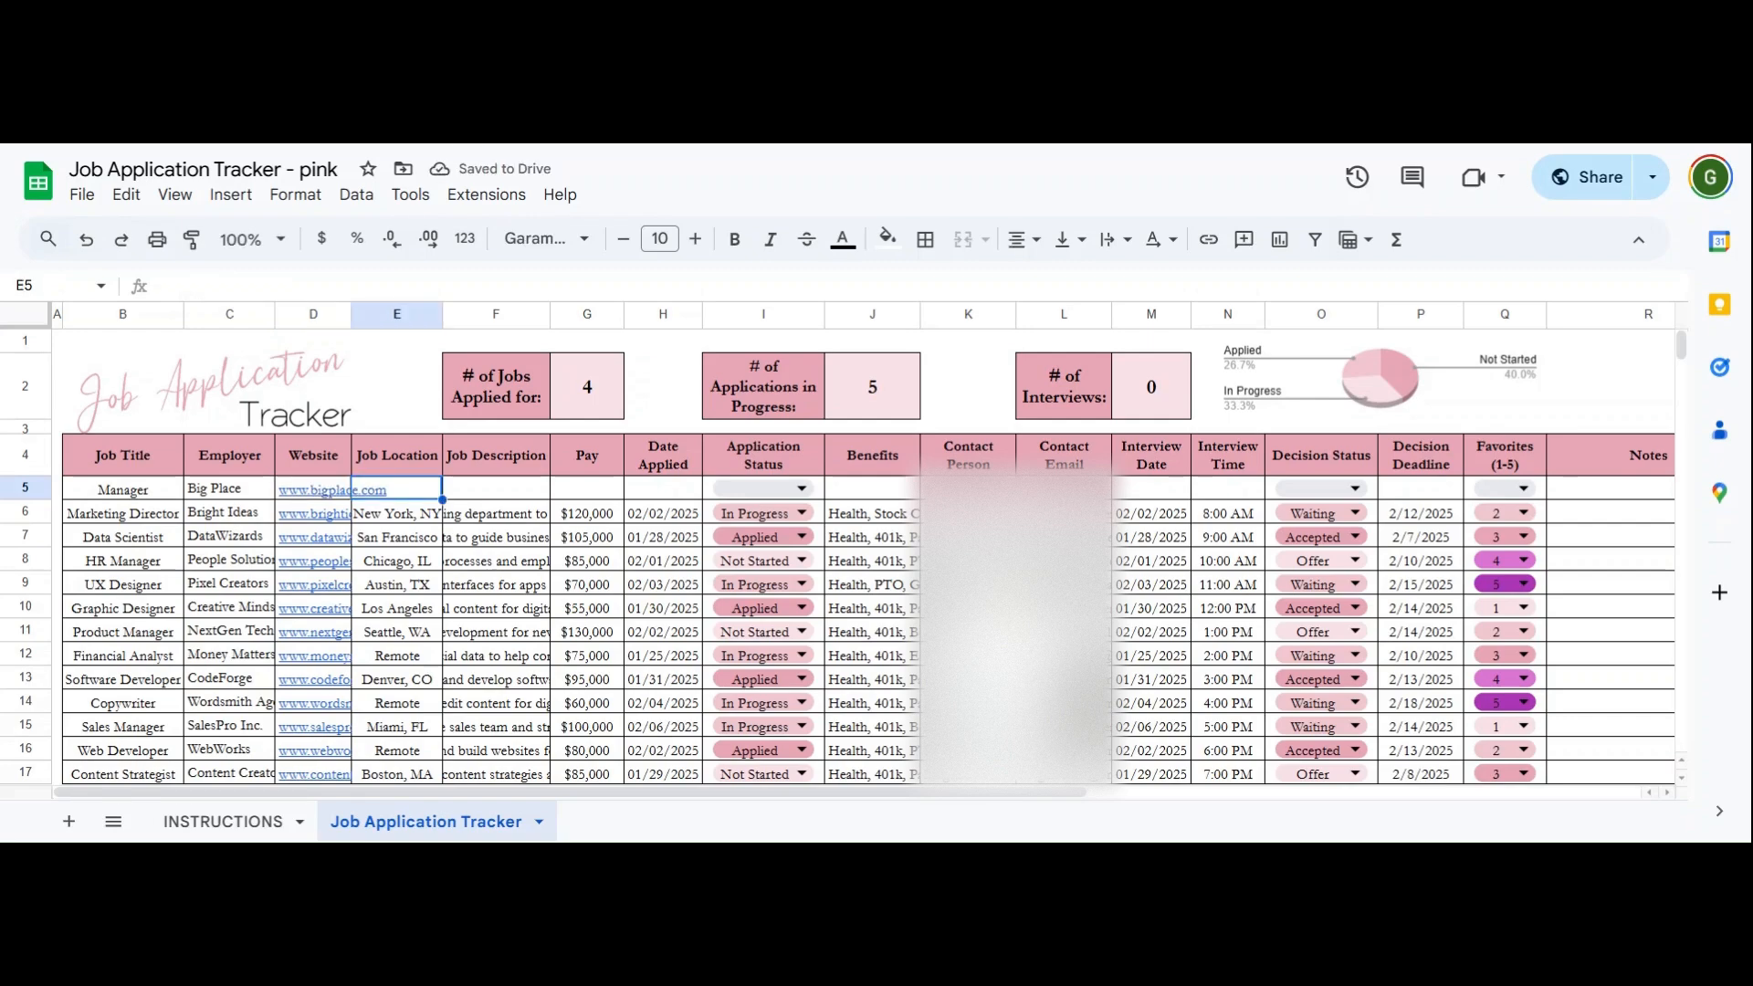
pyautogui.write('Texas')
pyautogui.press('Tab')
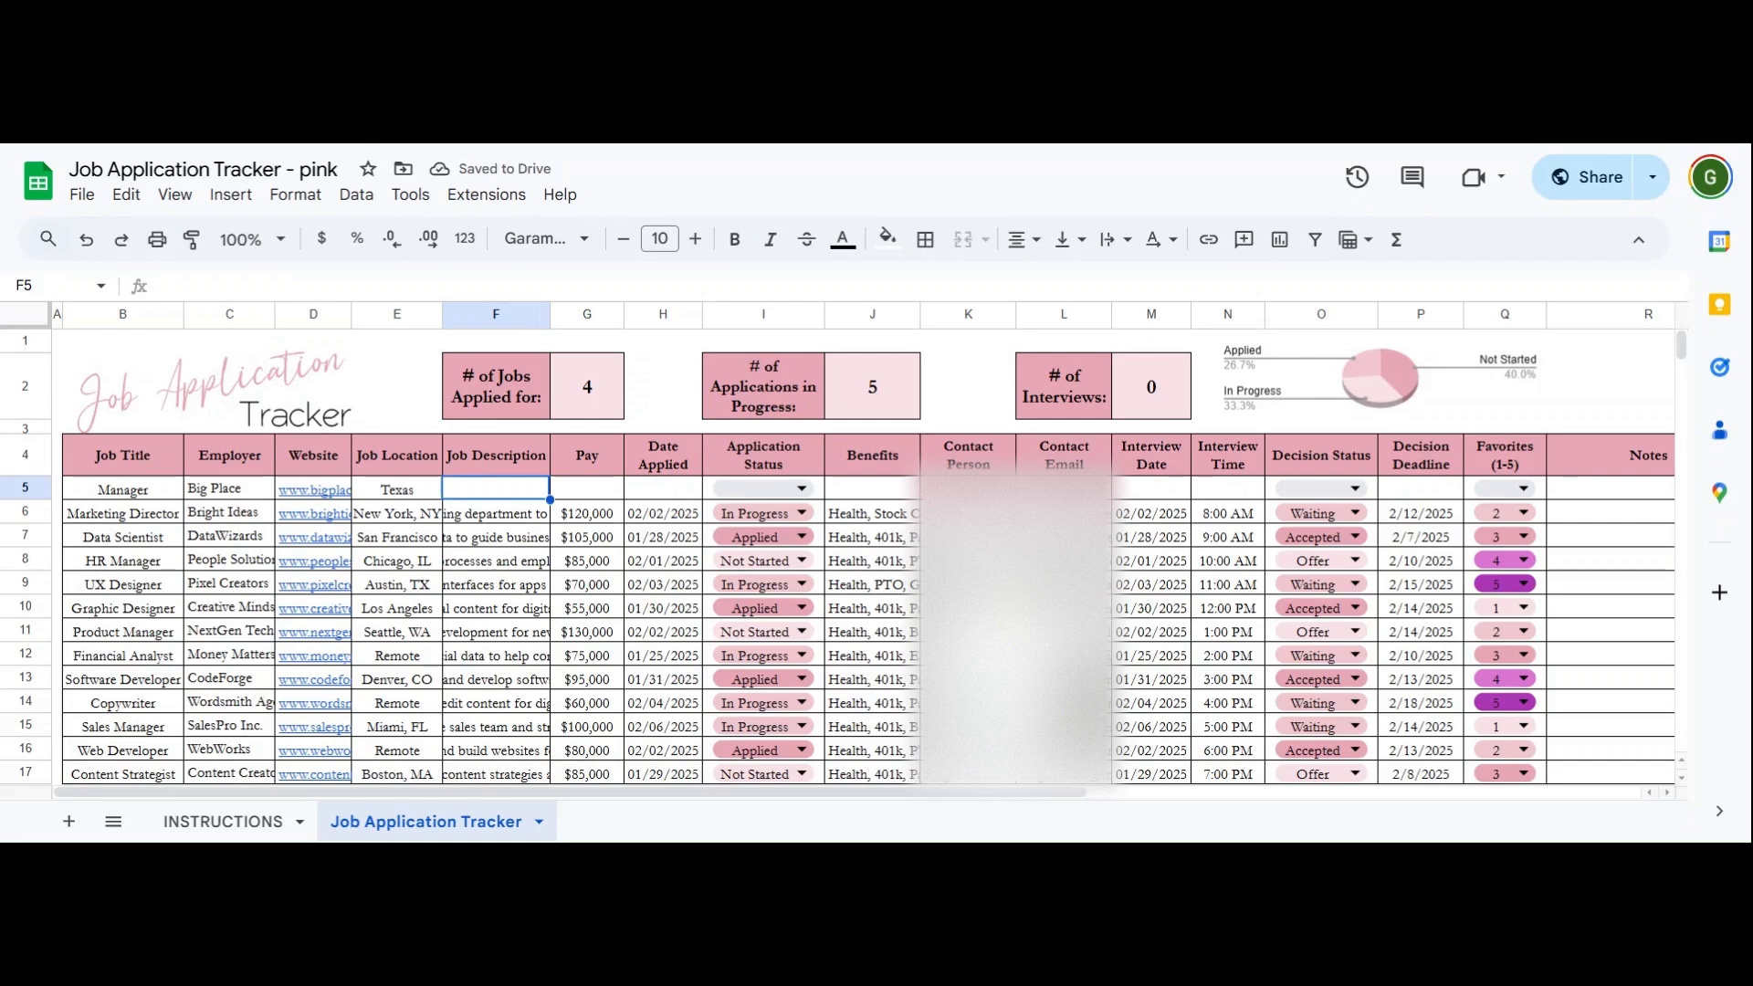
# - Fill in description Main Manager, pay $75,000 and date applied 01/20/2025
pyautogui.write('Man M')
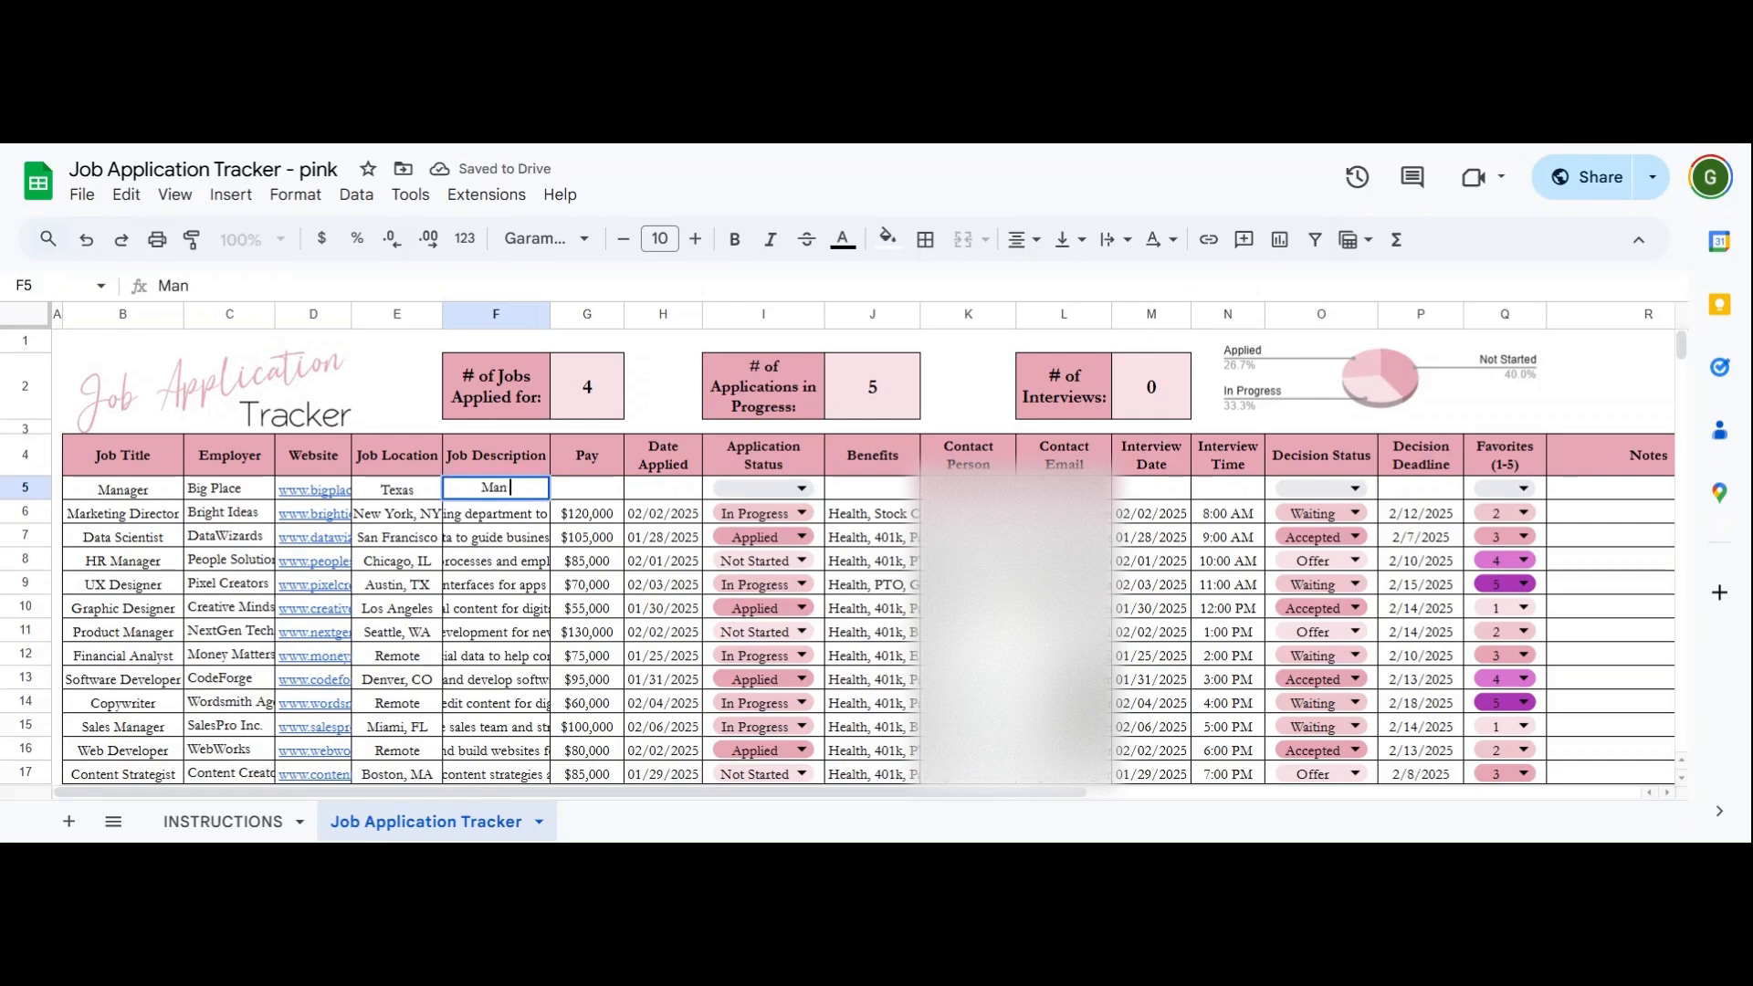
pyautogui.press('BackSpace')
pyautogui.press('BackSpace')
pyautogui.press('BackSpace')
pyautogui.write('in Manager')
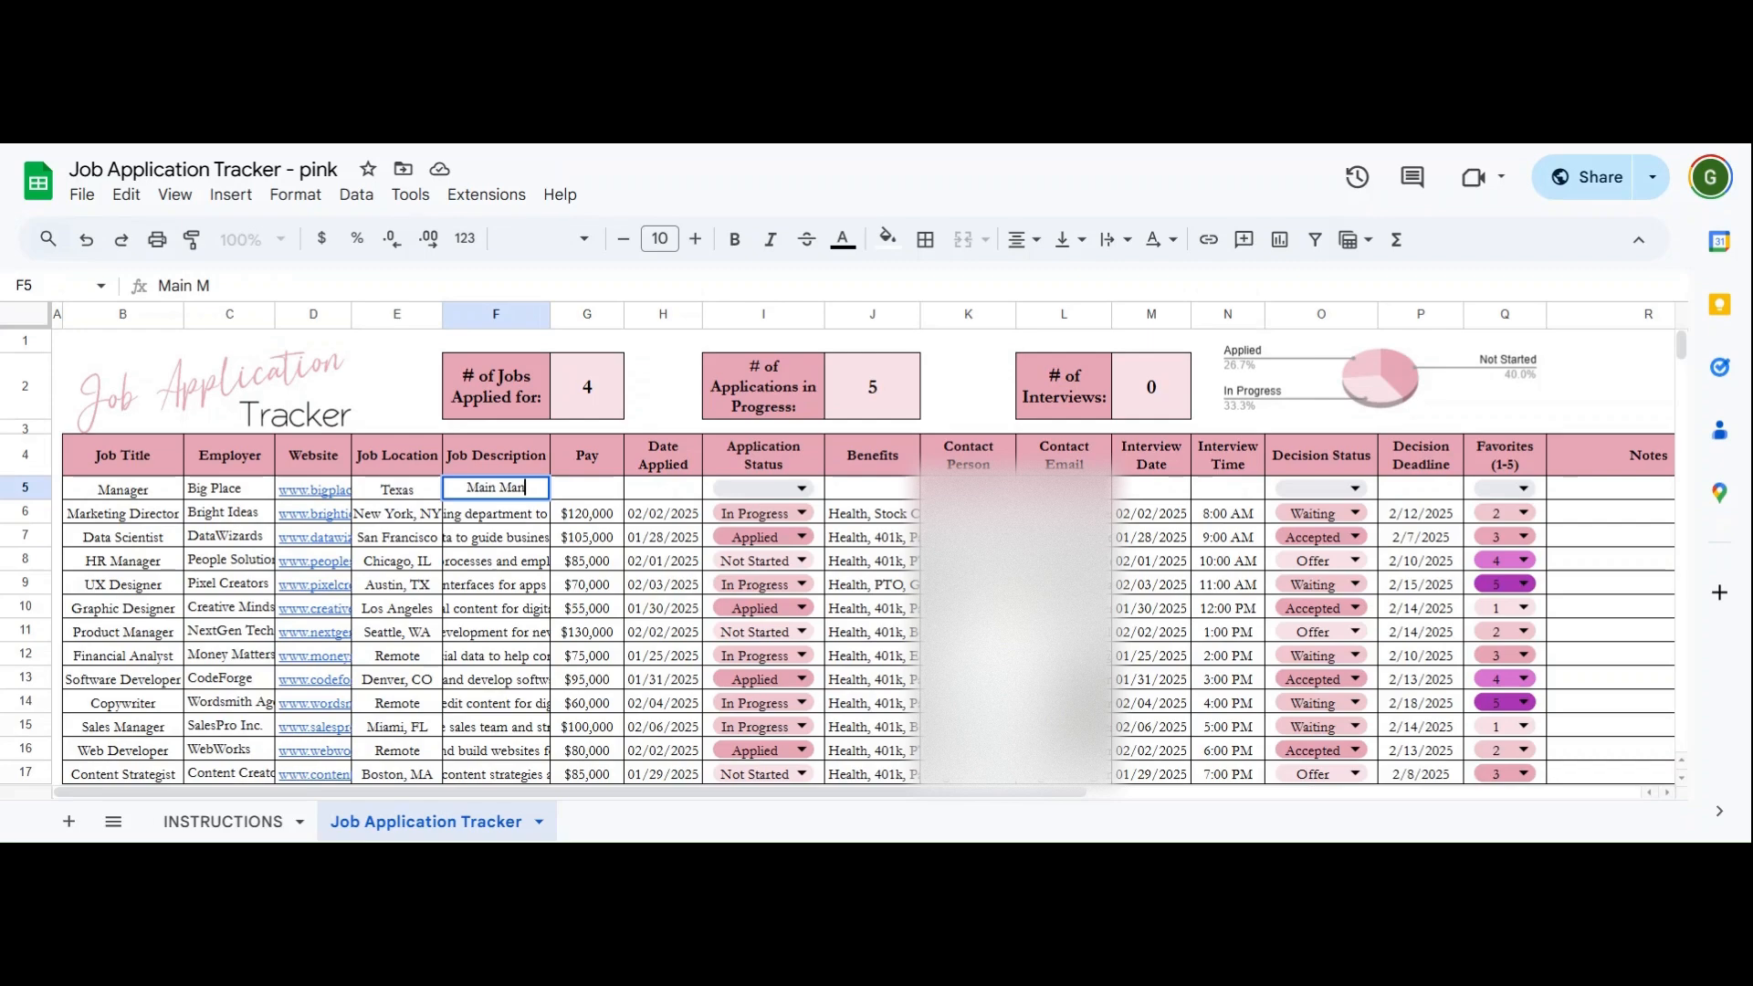
pyautogui.press('Tab')
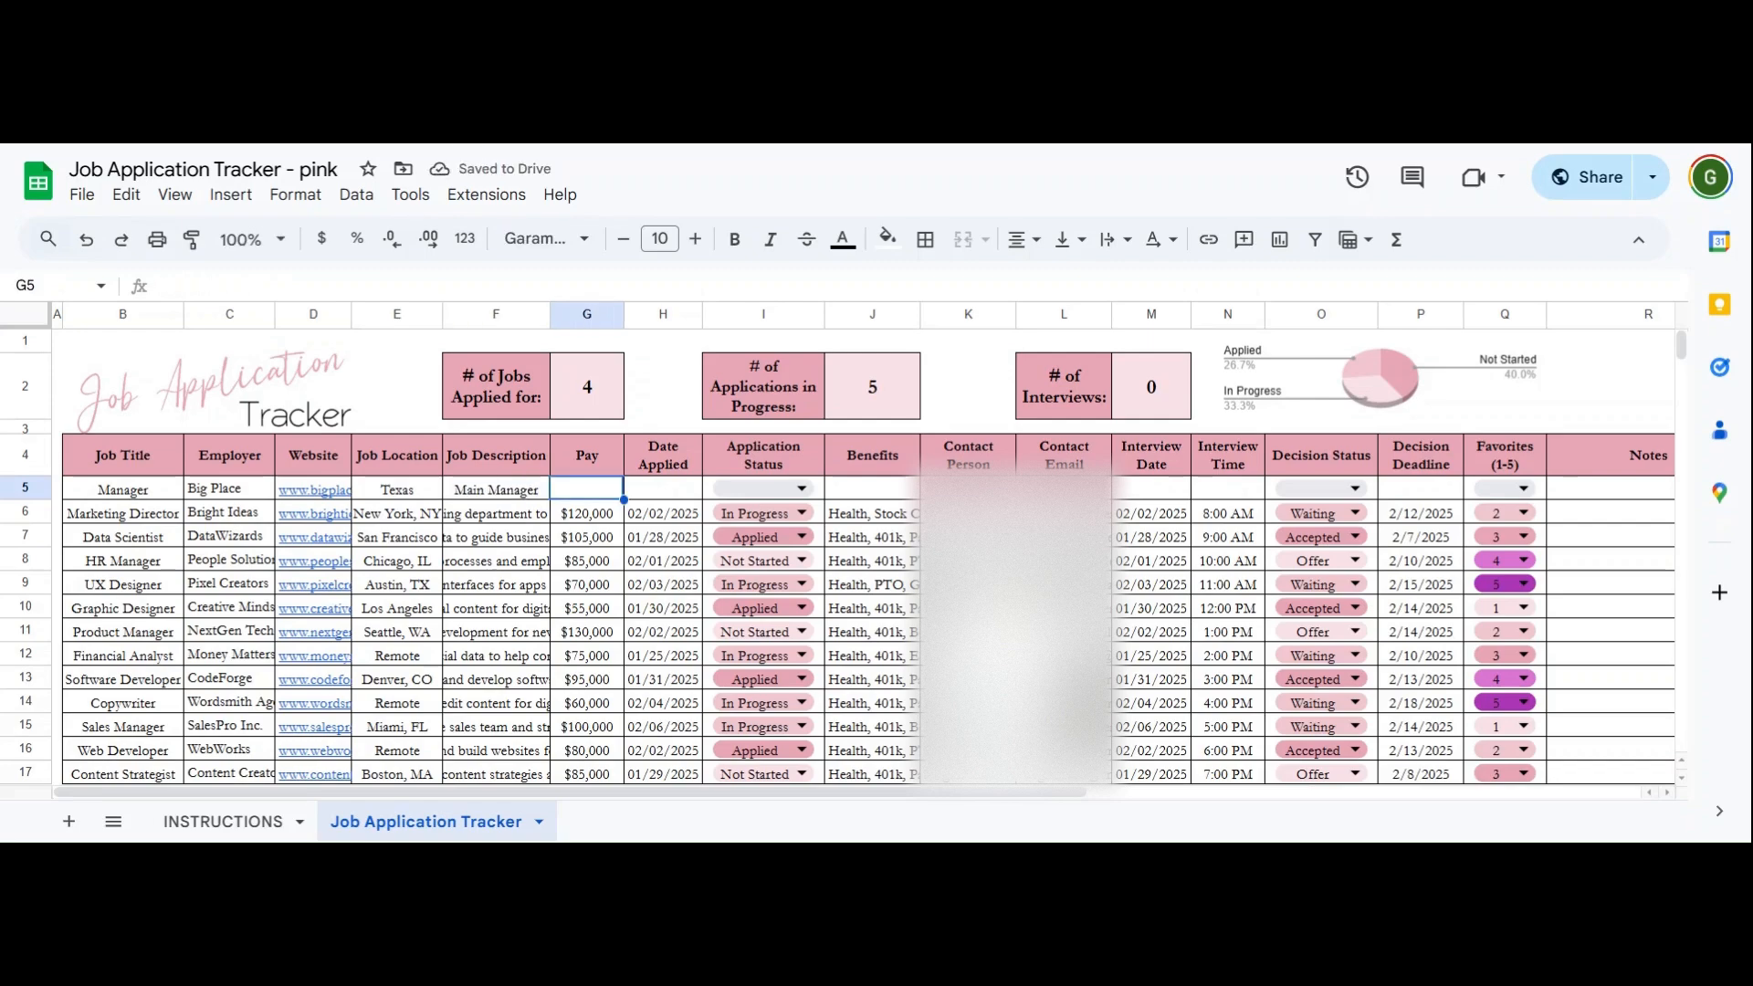
pyautogui.write('7')
pyautogui.write('5,000')
pyautogui.press('Tab')
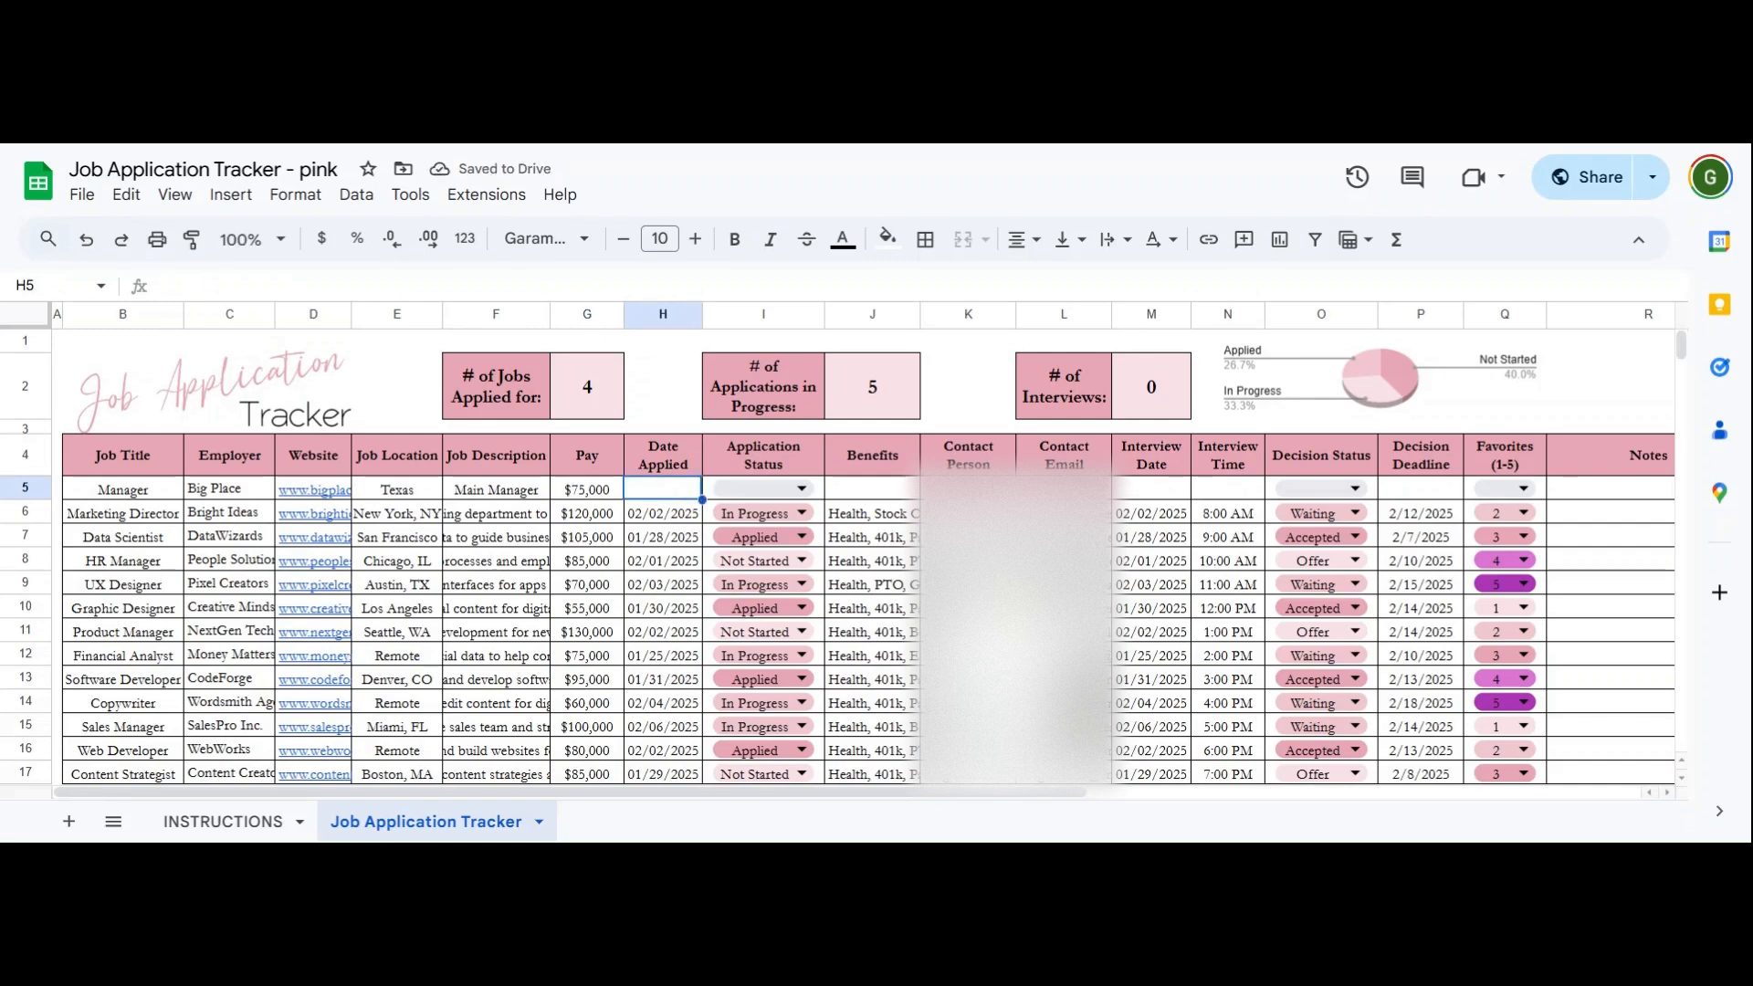
pyautogui.write('1/2')
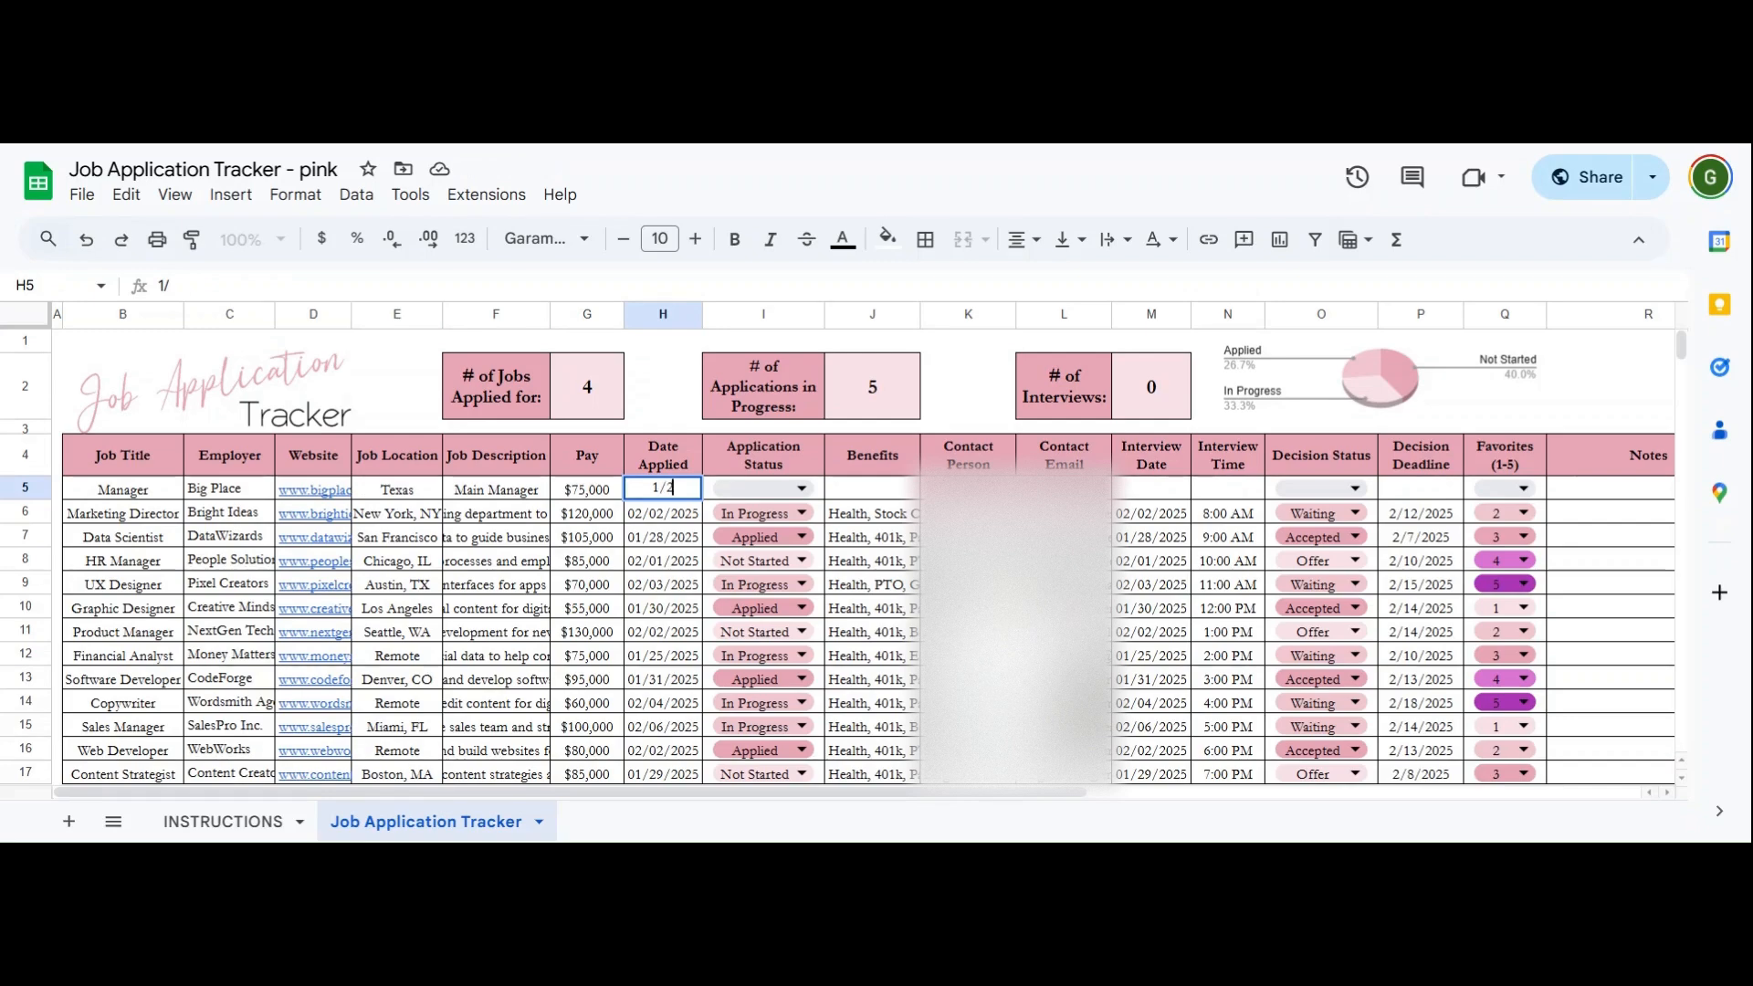
pyautogui.write('0/25')
pyautogui.press('Tab')
pyautogui.press('Return')
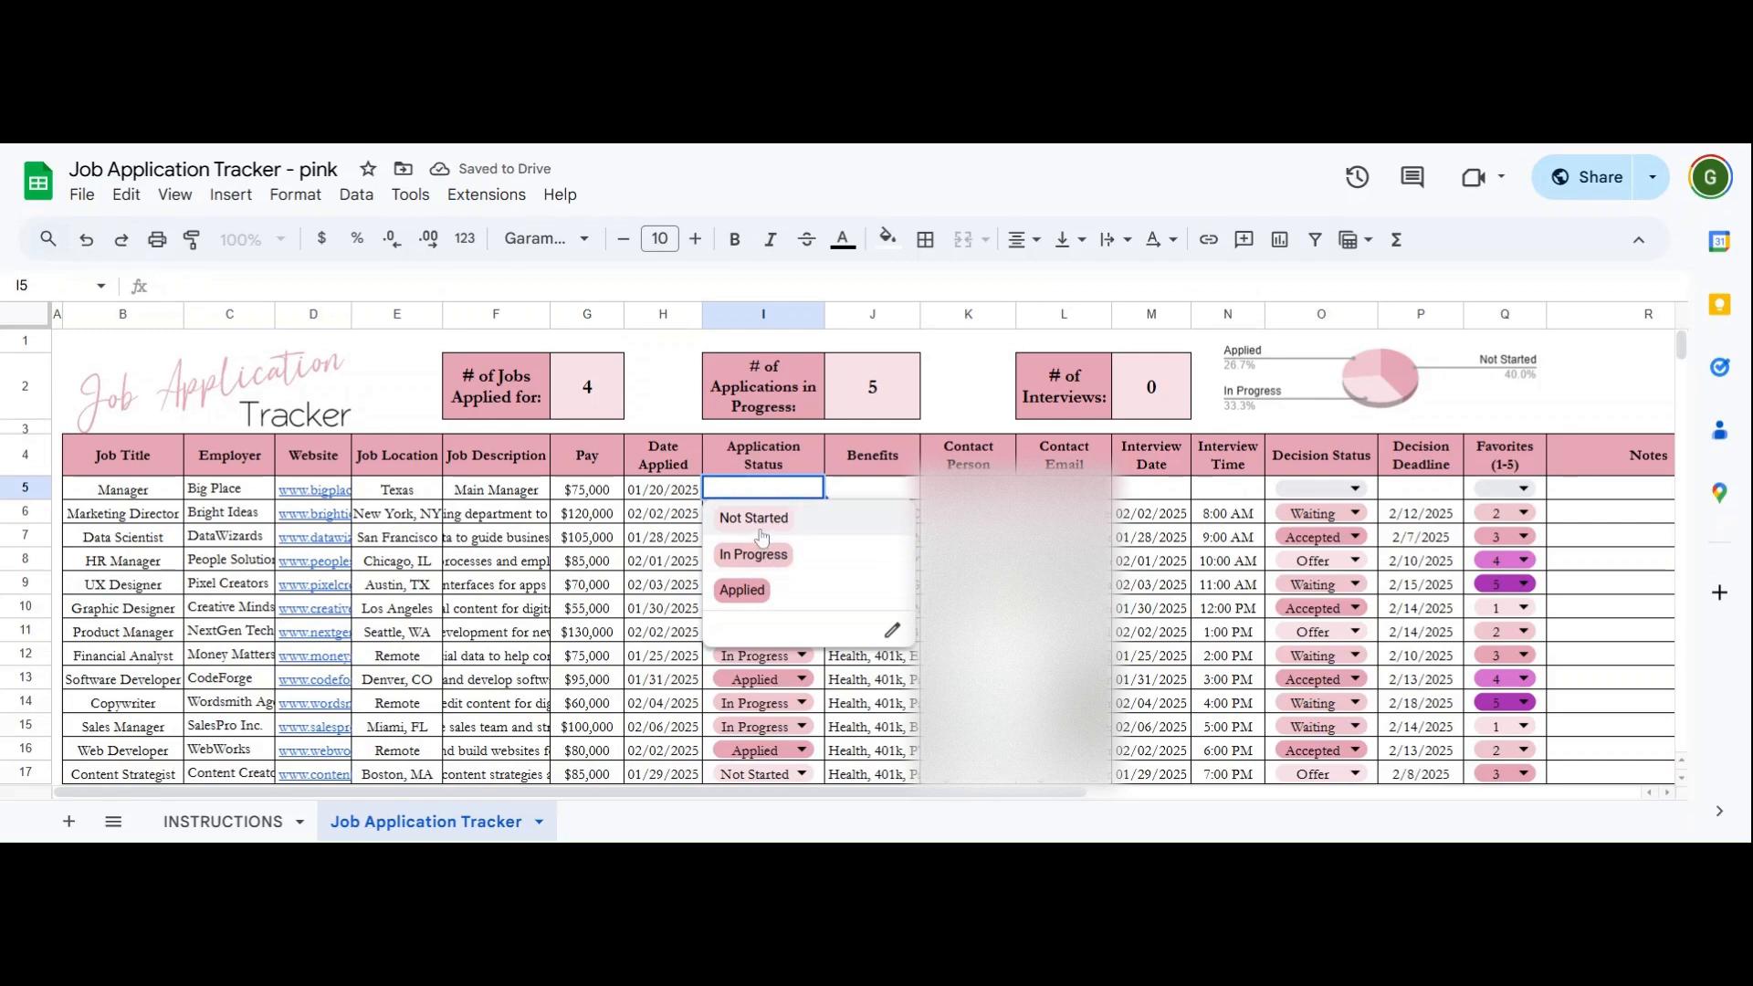
# - Mark row 5's application status Applied and enter benefits 'PTO, 401K'
pyautogui.press('Down')
pyautogui.press('Down')
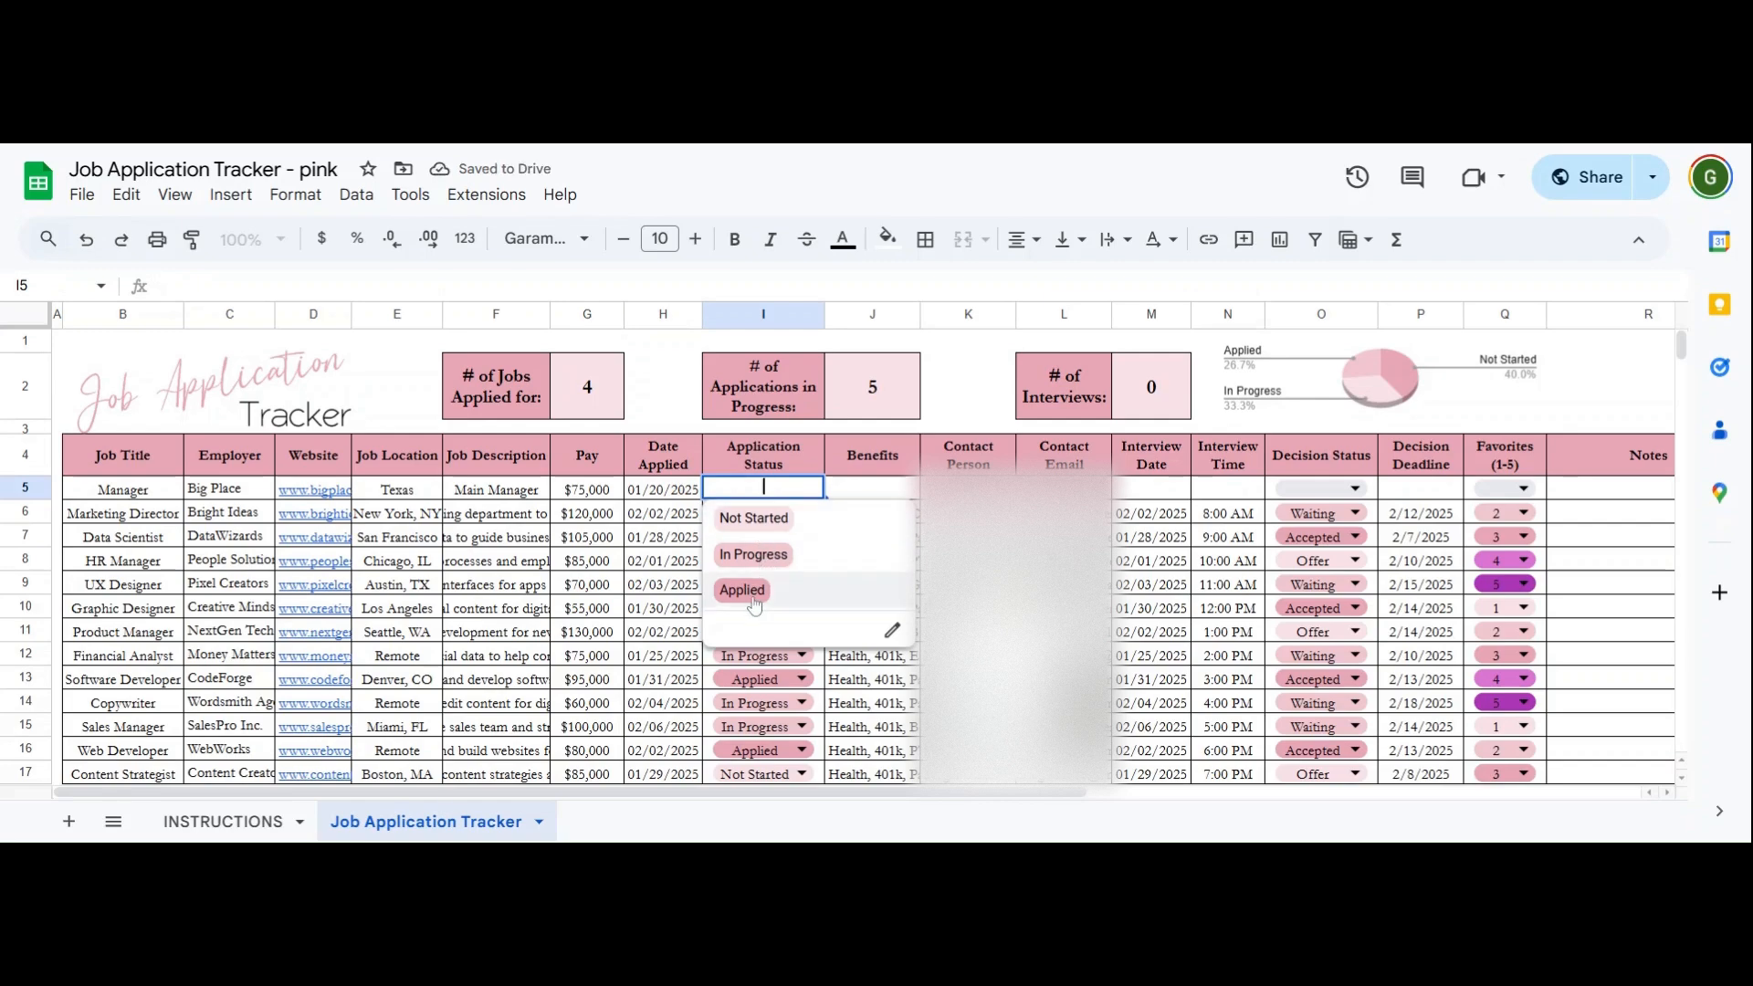
pyautogui.press('Return')
pyautogui.click(888, 497)
pyautogui.write('P')
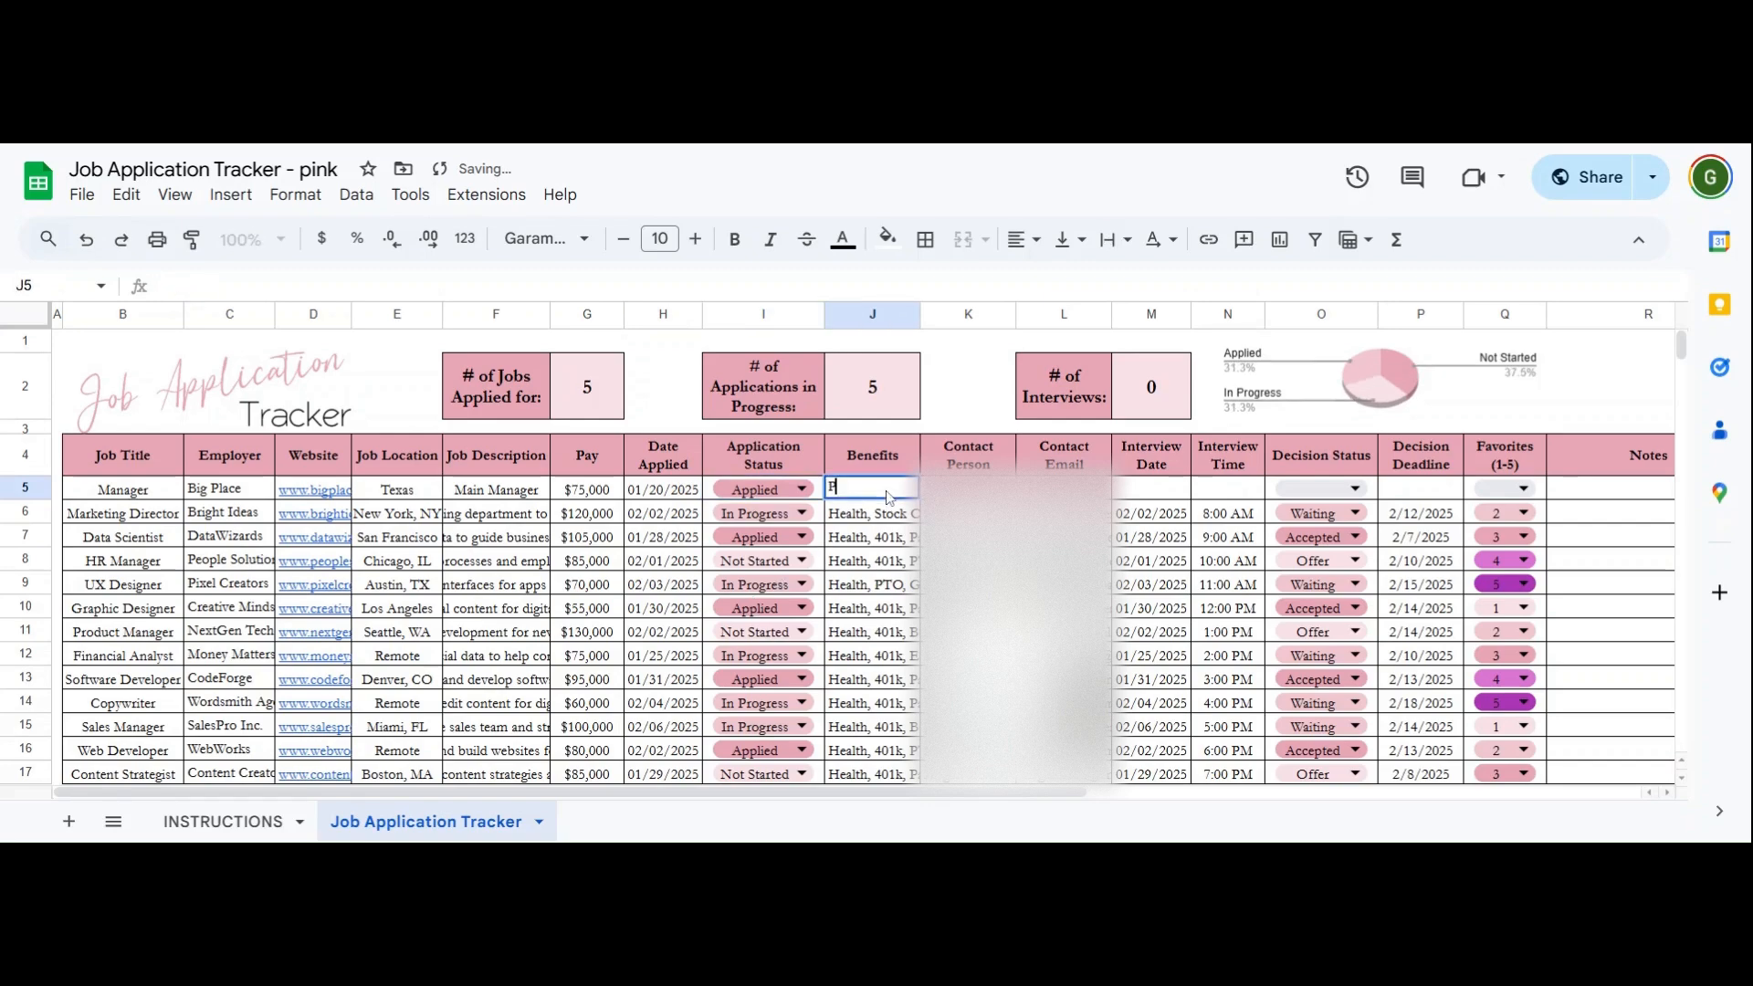
pyautogui.write('TO, 401K')
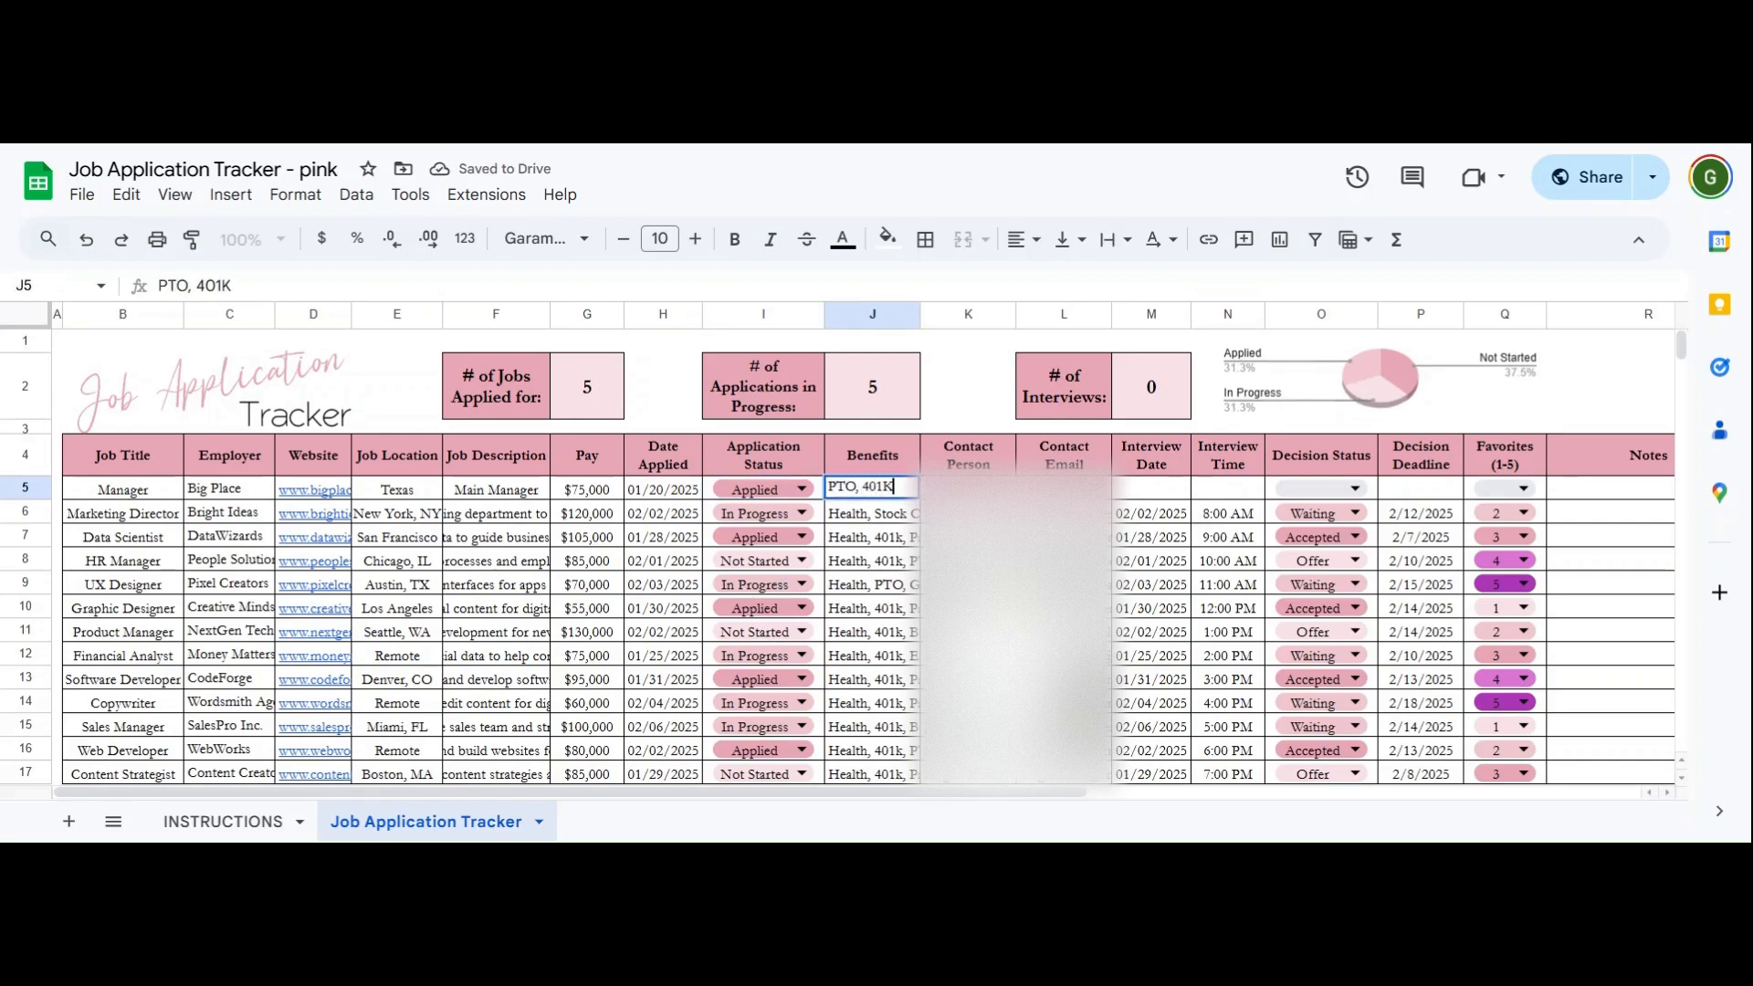
pyautogui.press('Tab')
# - Enter the contact's name and e-mail, interview date 02/20/2025 and time 8:30 AM
pyautogui.write('J')
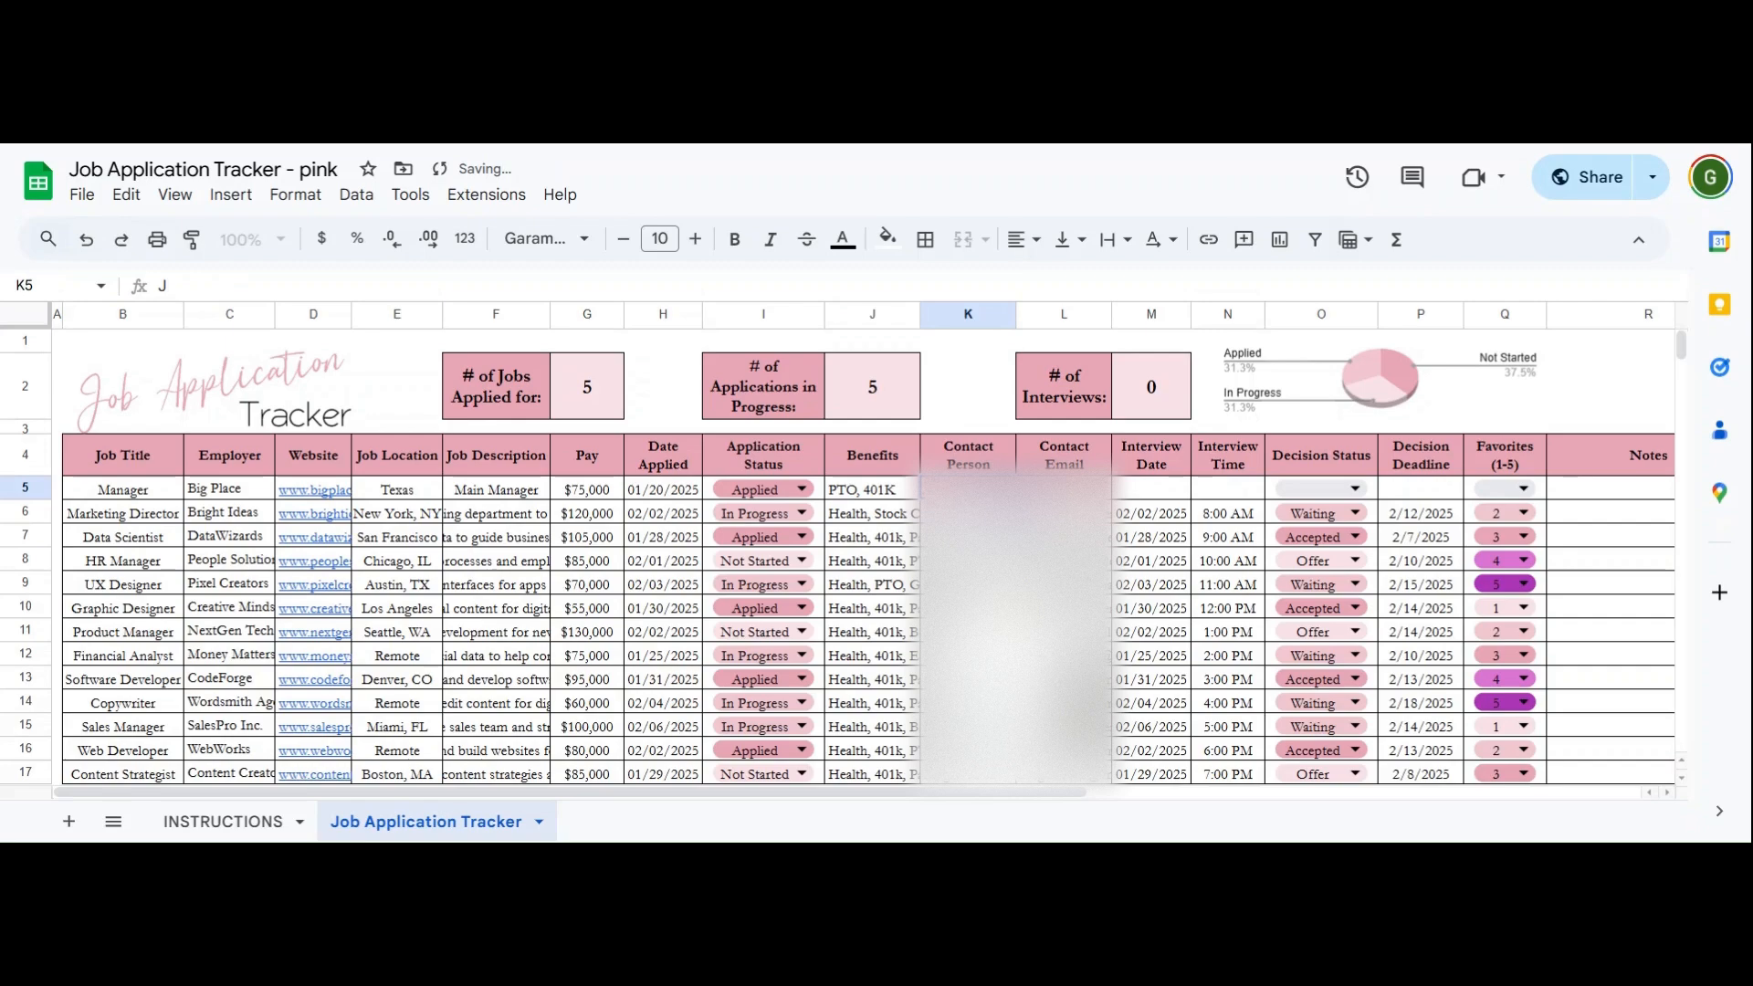
pyautogui.write('ohn Do')
pyautogui.press('Tab')
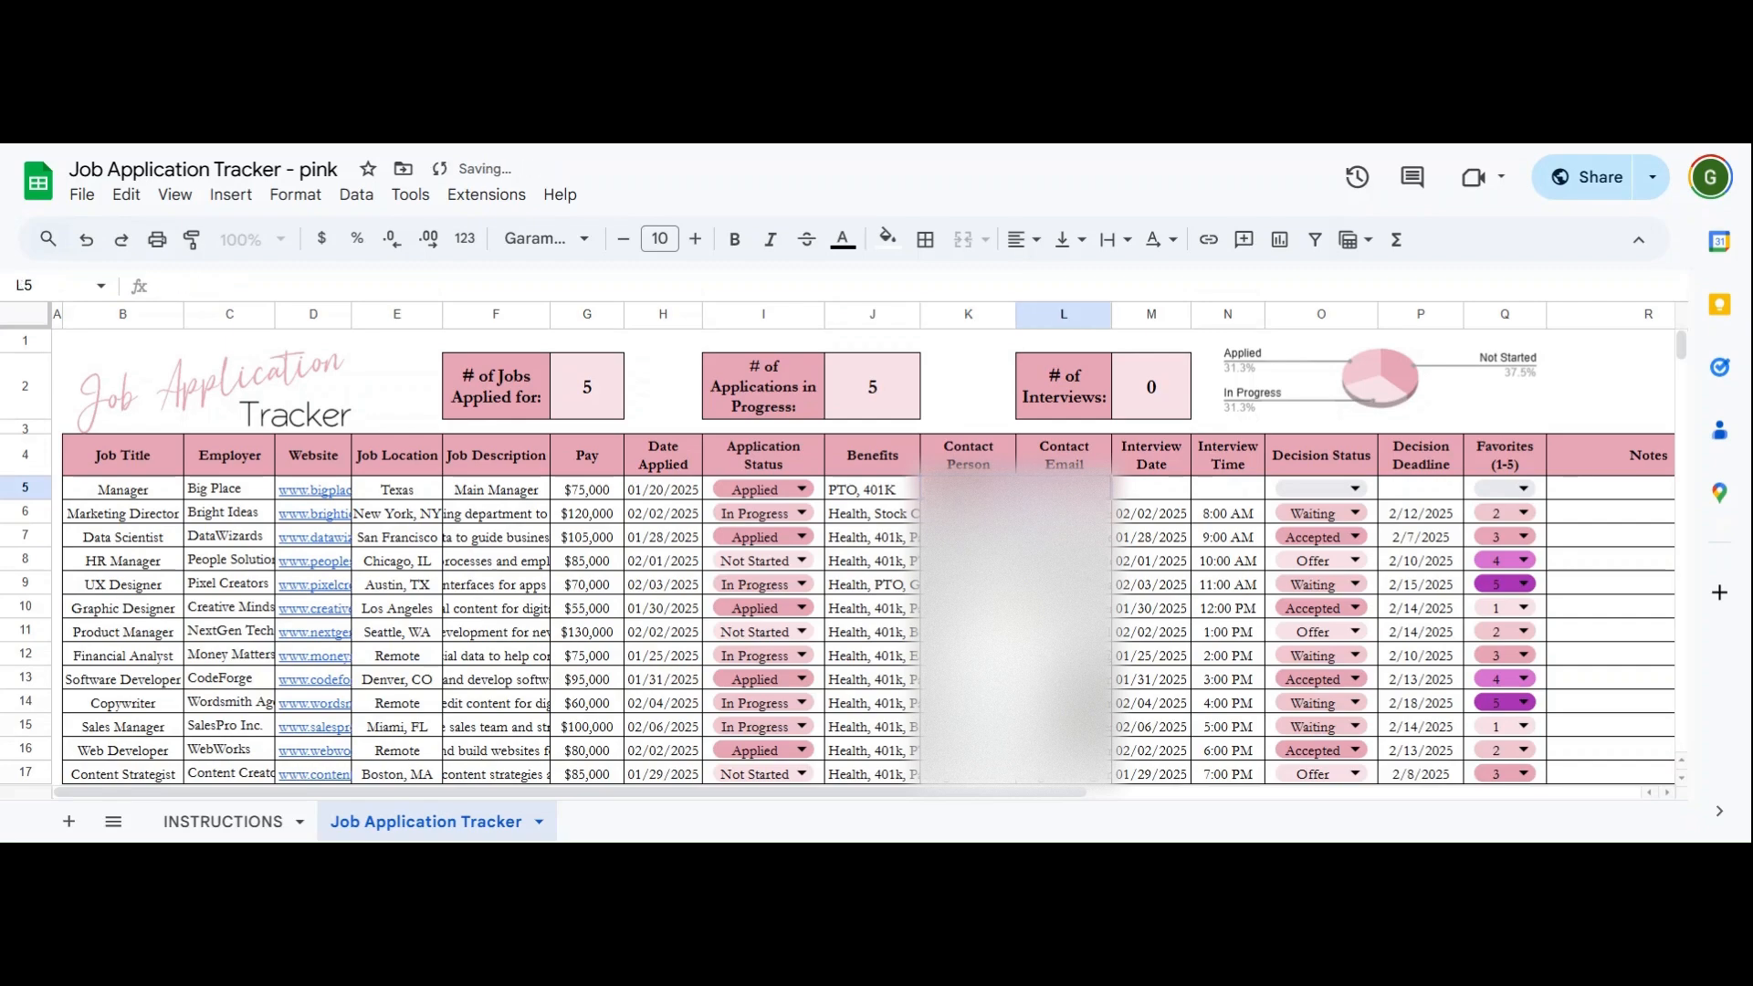
pyautogui.press('Tab')
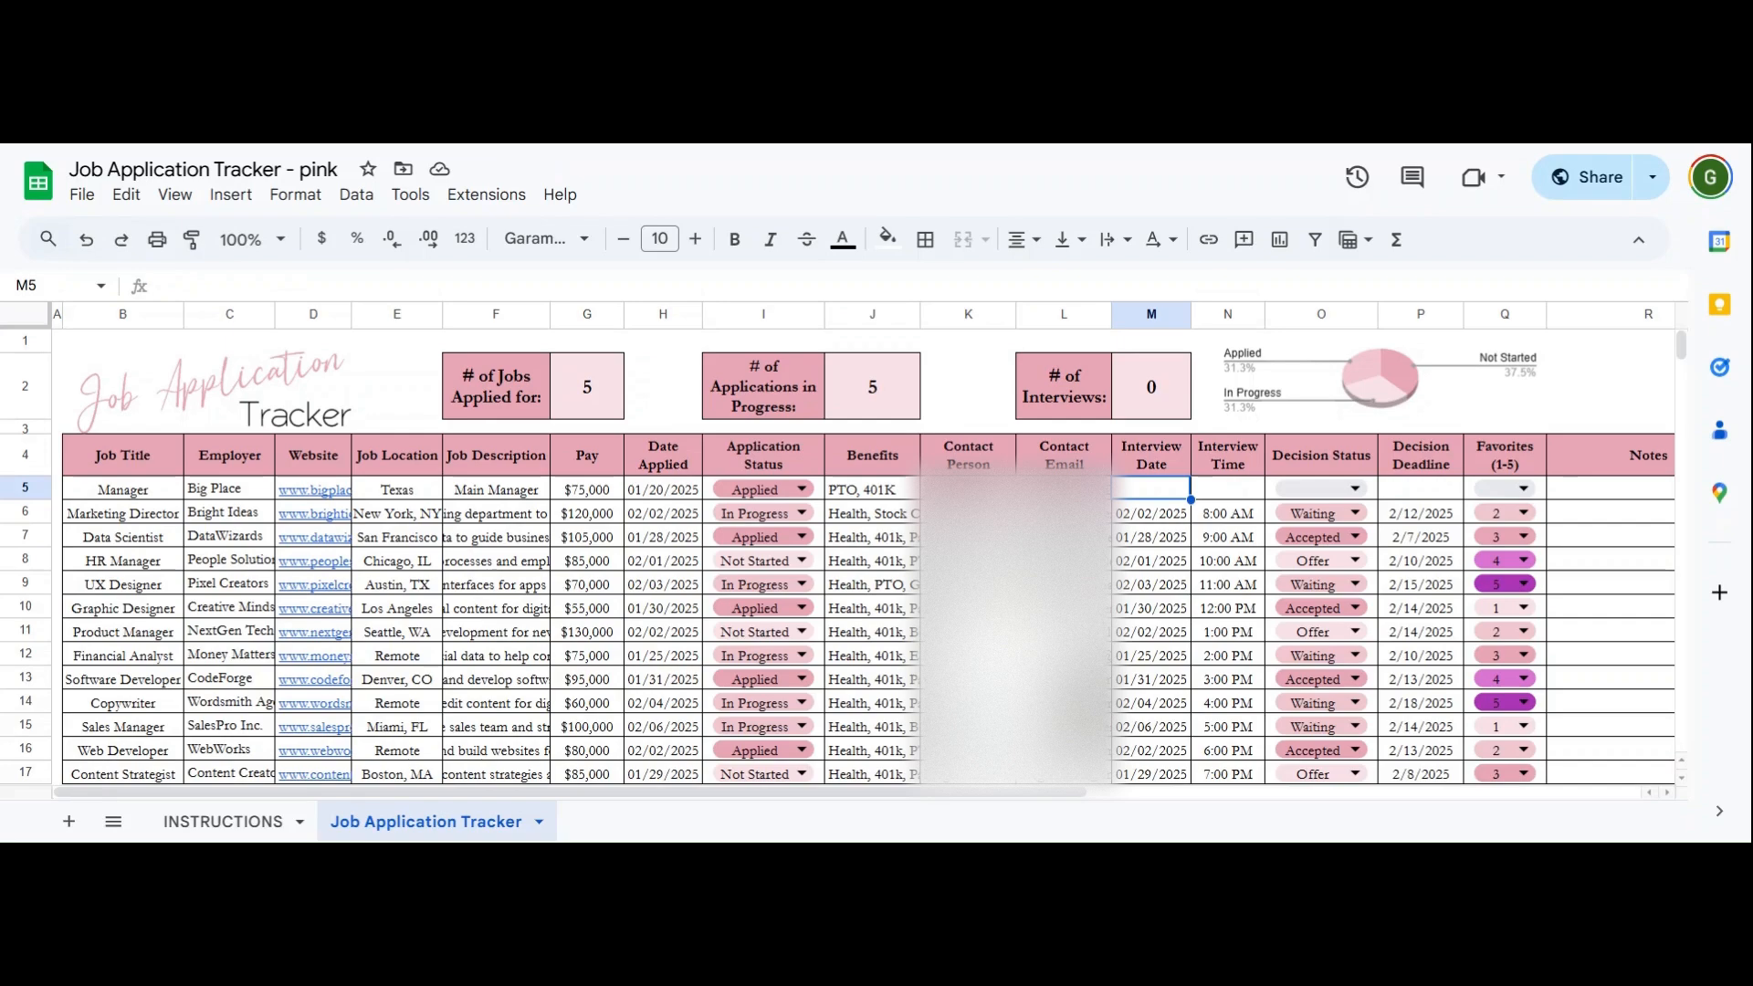
pyautogui.write('2/')
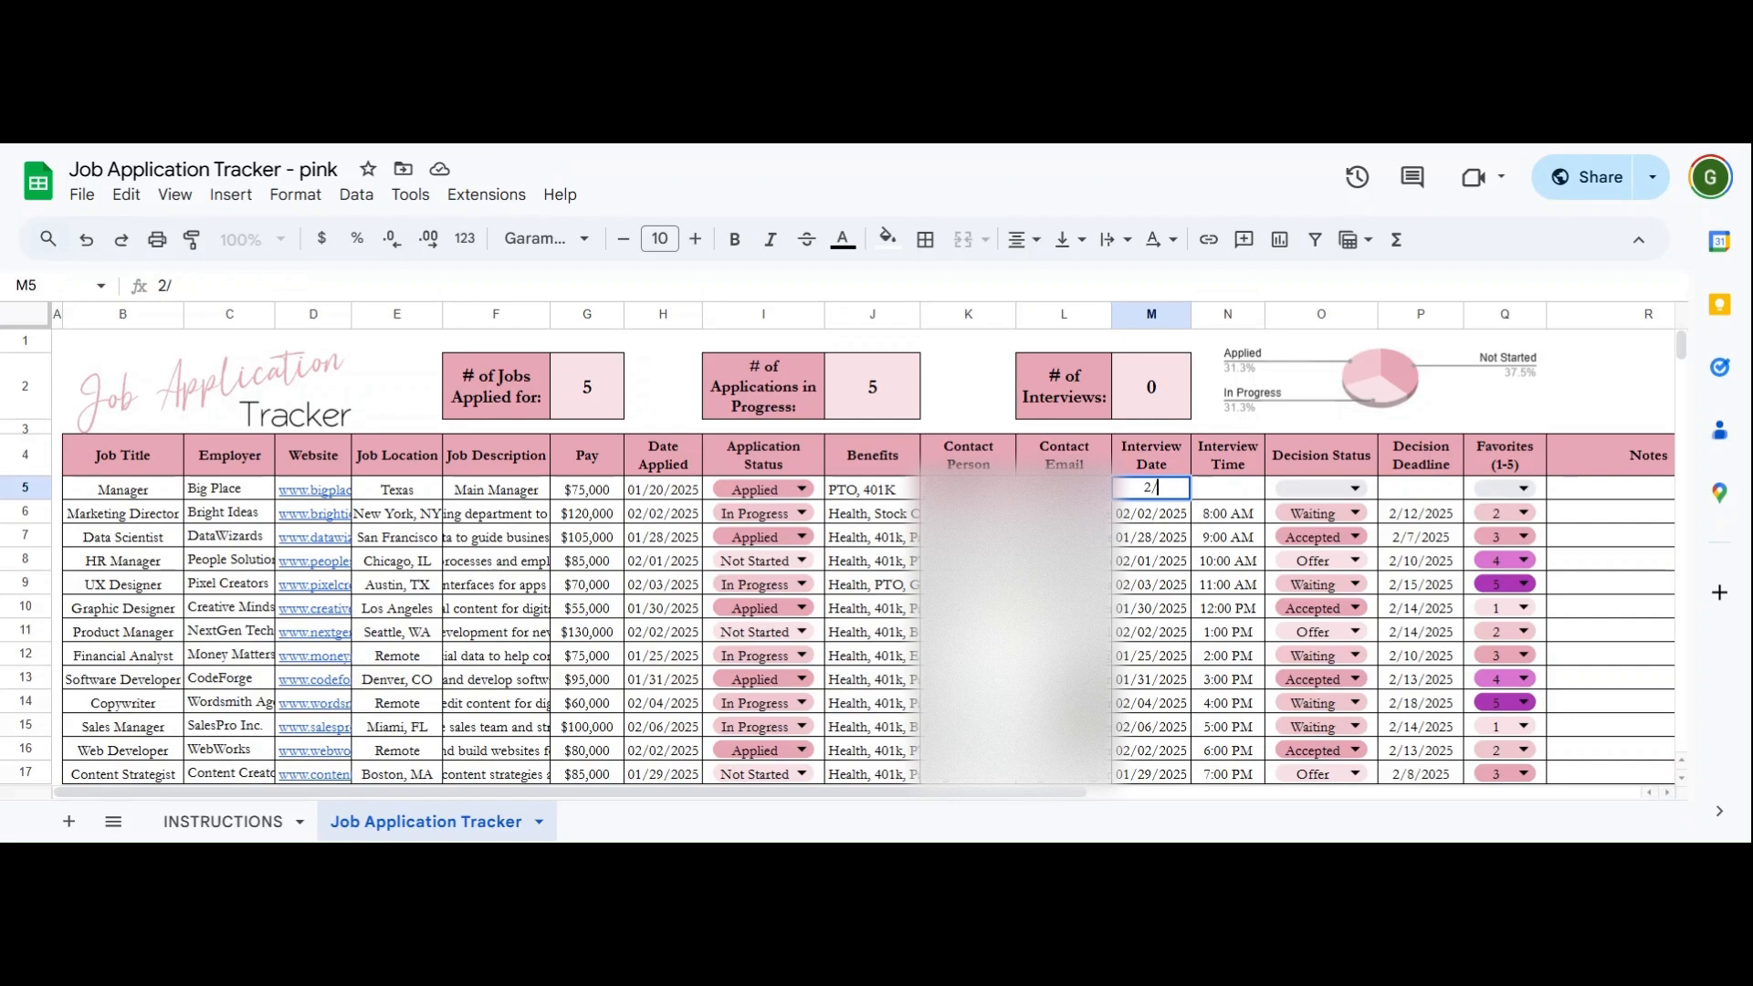
pyautogui.write('2')
pyautogui.write('0/2')
pyautogui.write('025')
pyautogui.press('Tab')
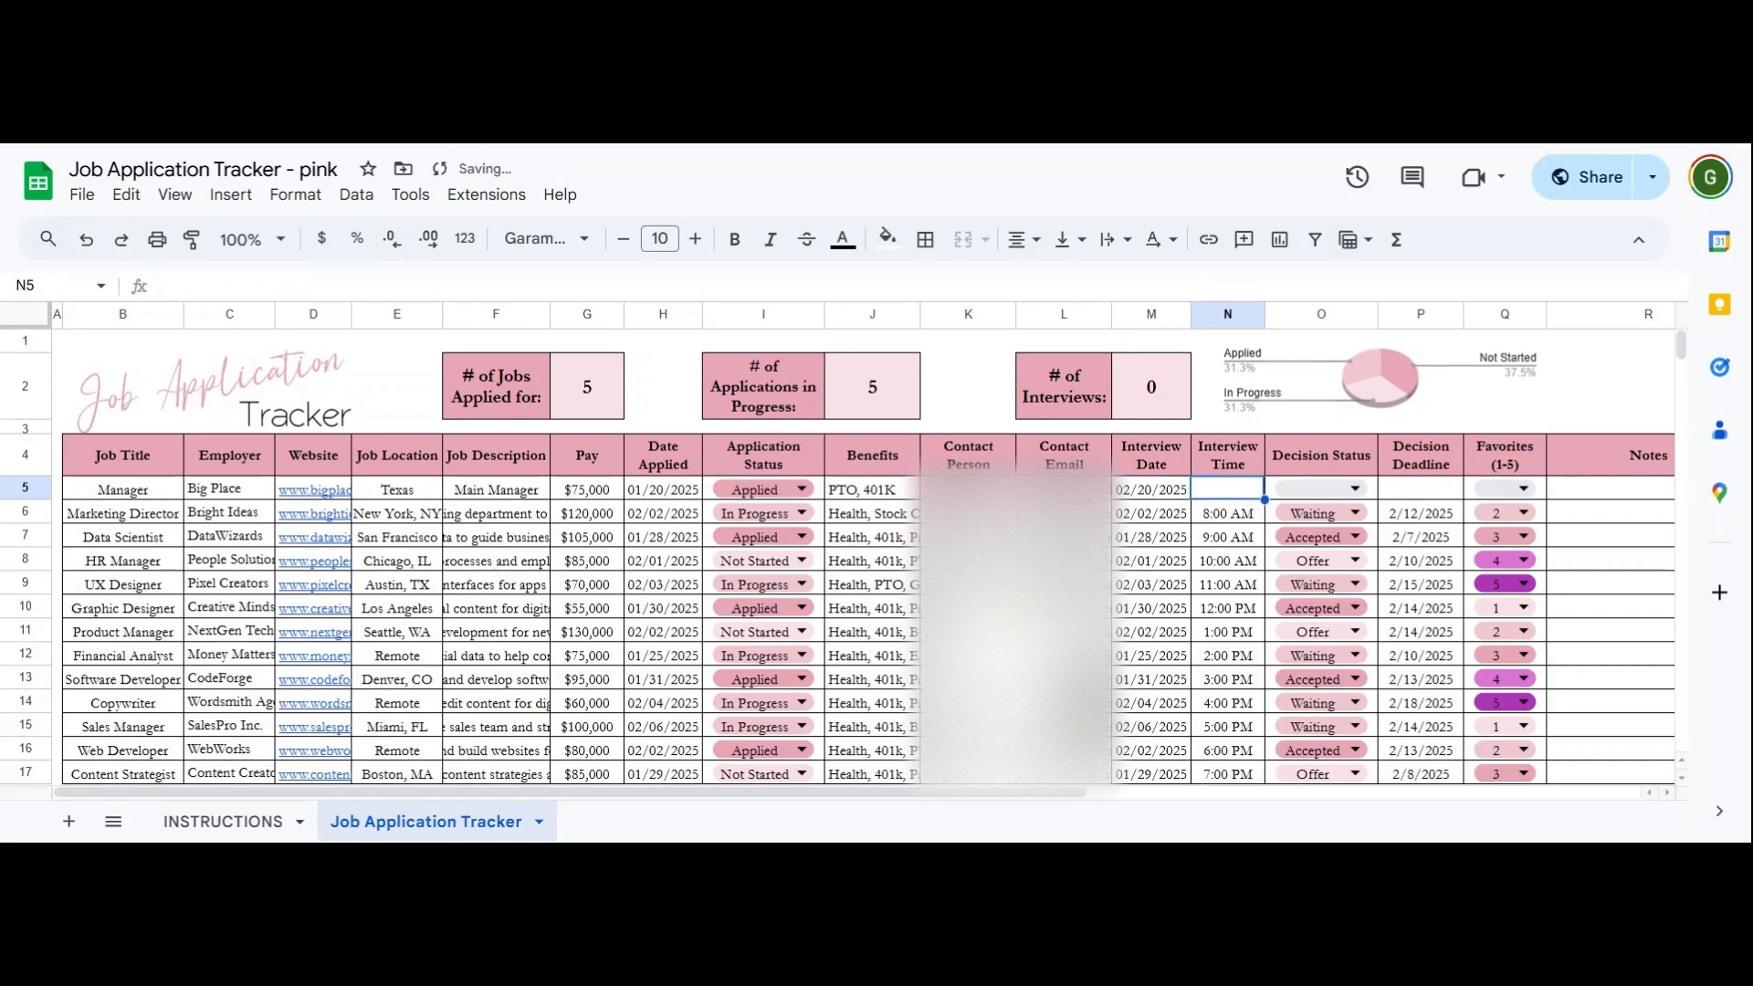
pyautogui.write('8:30')
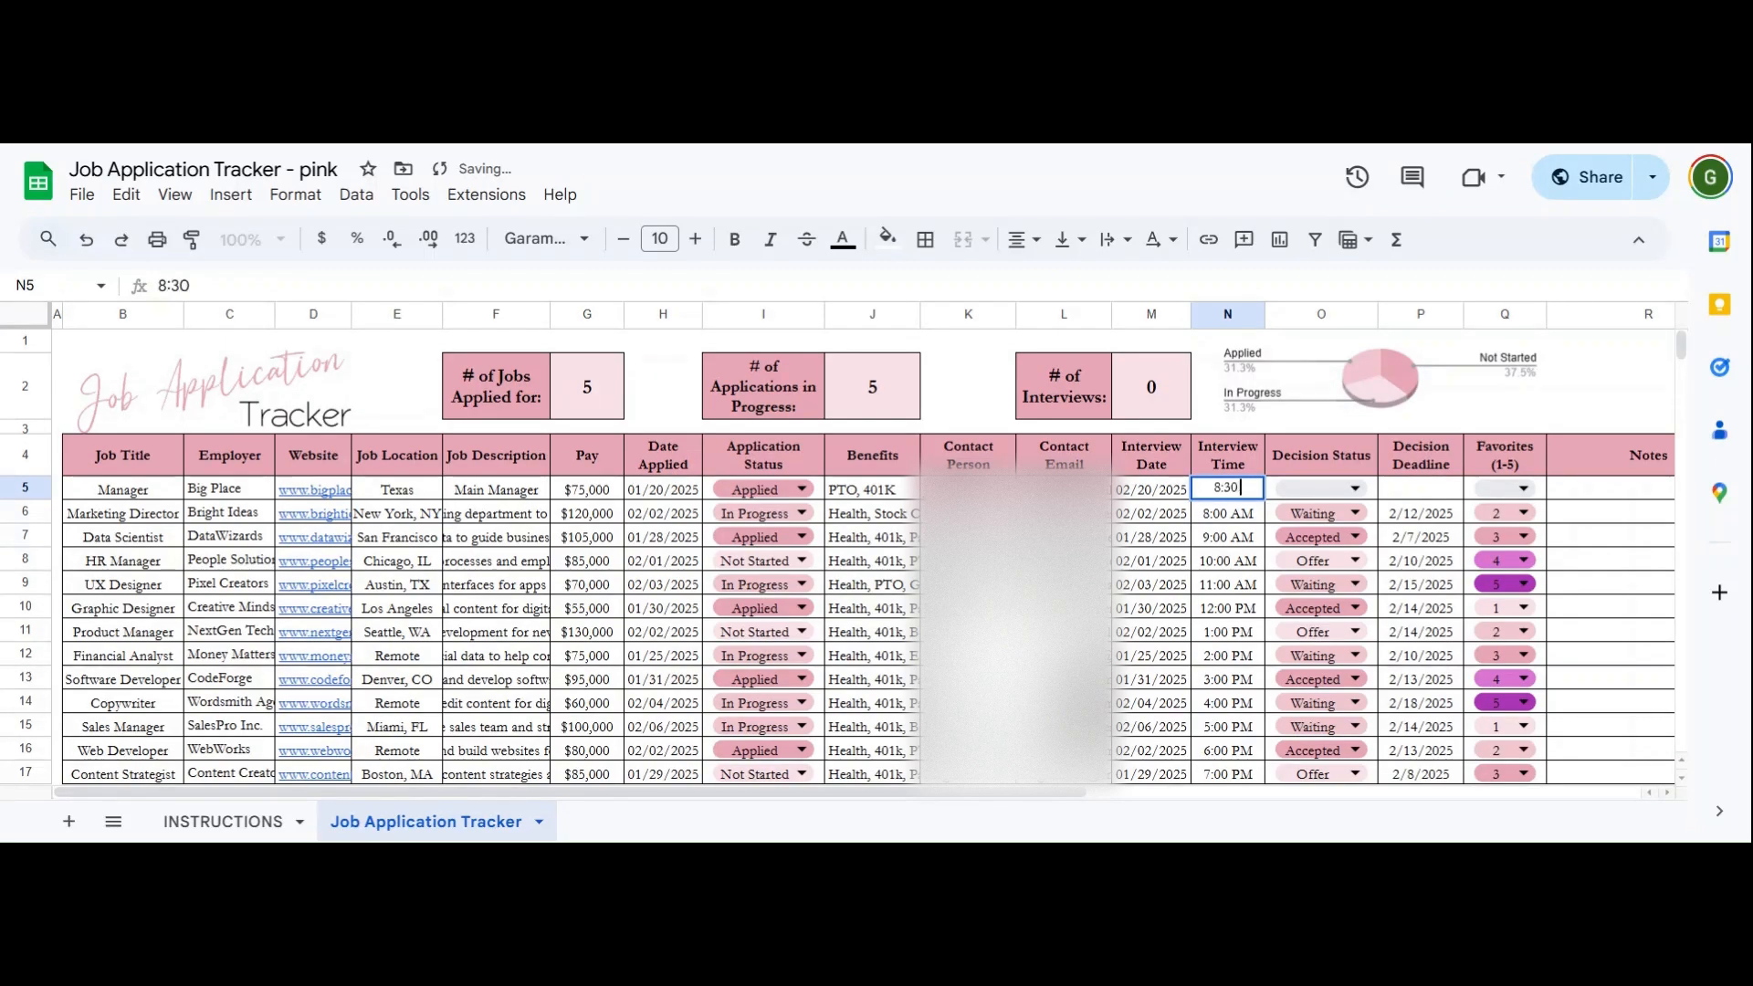
pyautogui.write(' am')
pyautogui.press('Tab')
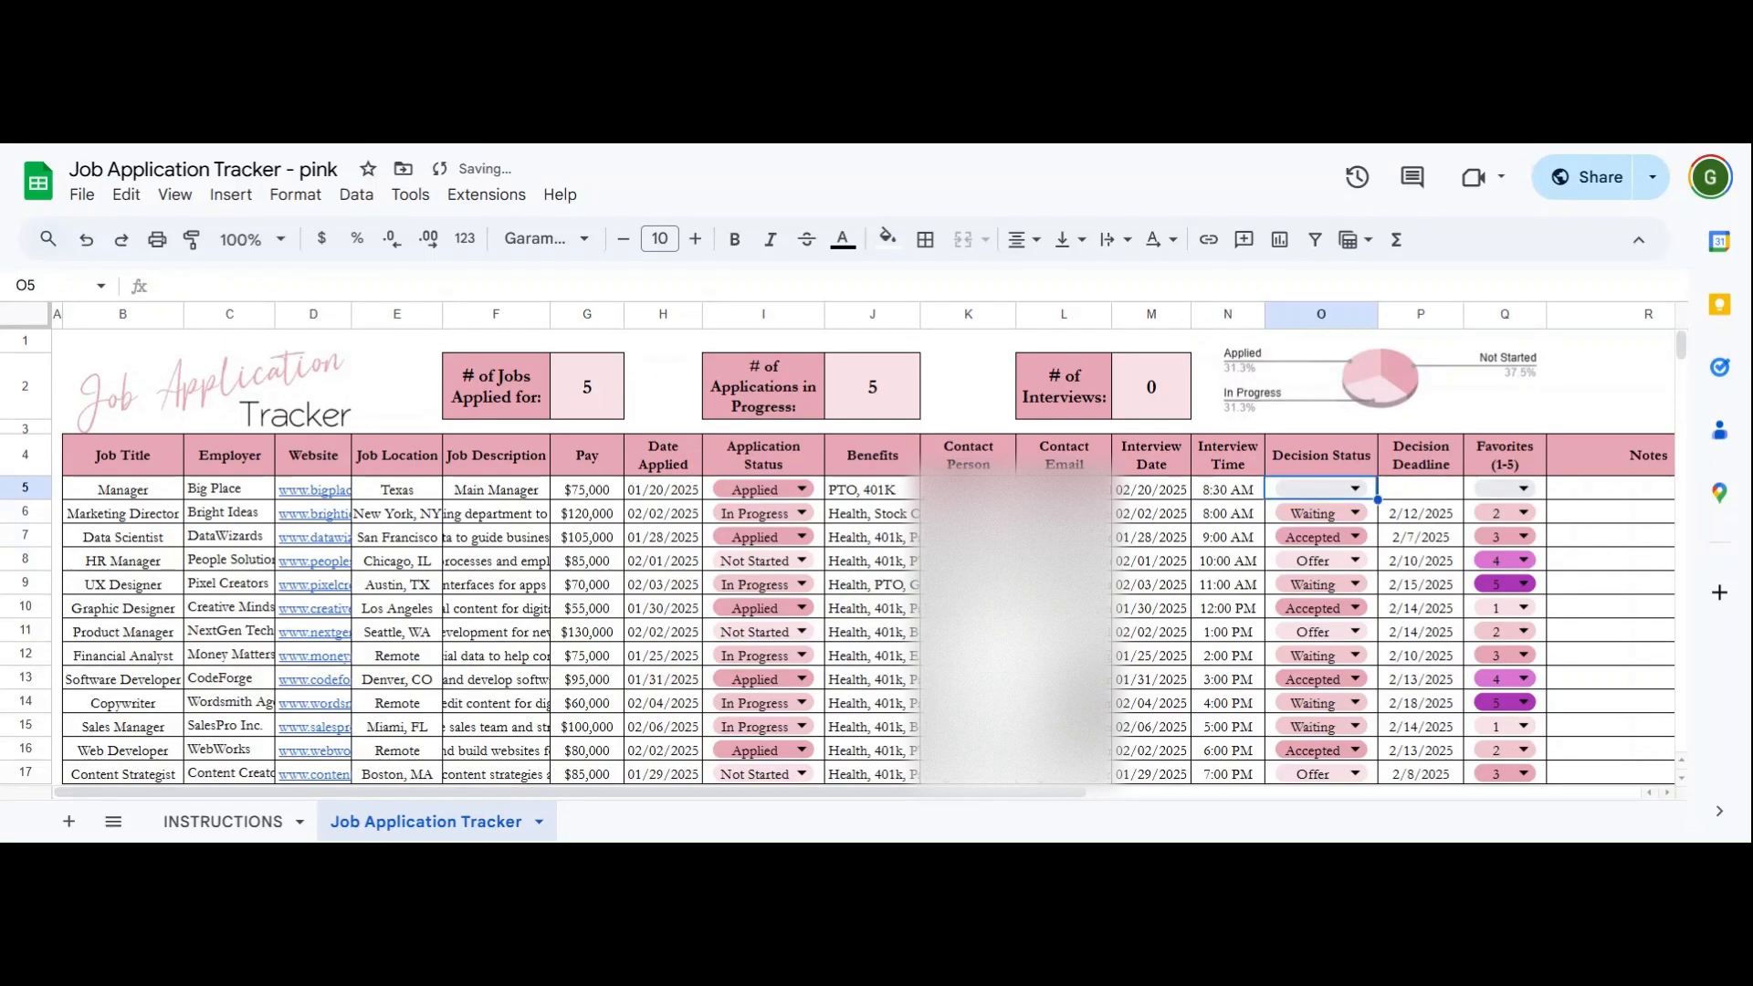
# - Set row 5's decision status to Interview with a 3/20/2025 deadline
pyautogui.click(1321, 489)
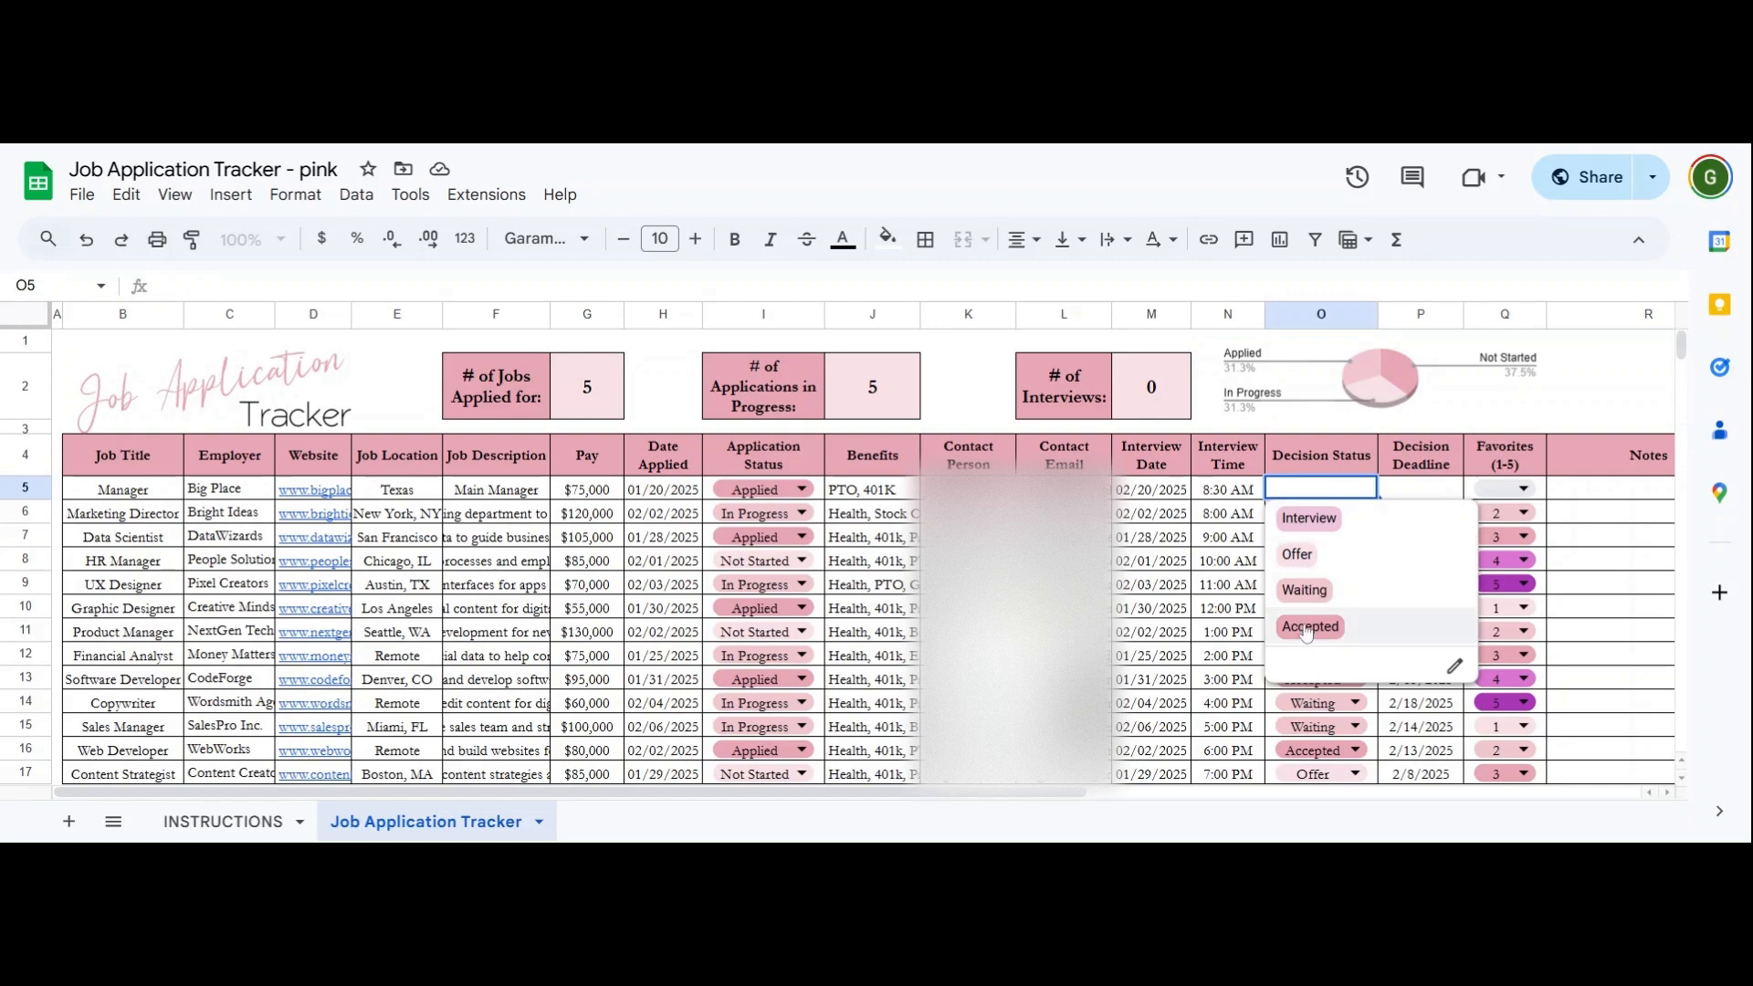
pyautogui.click(1310, 520)
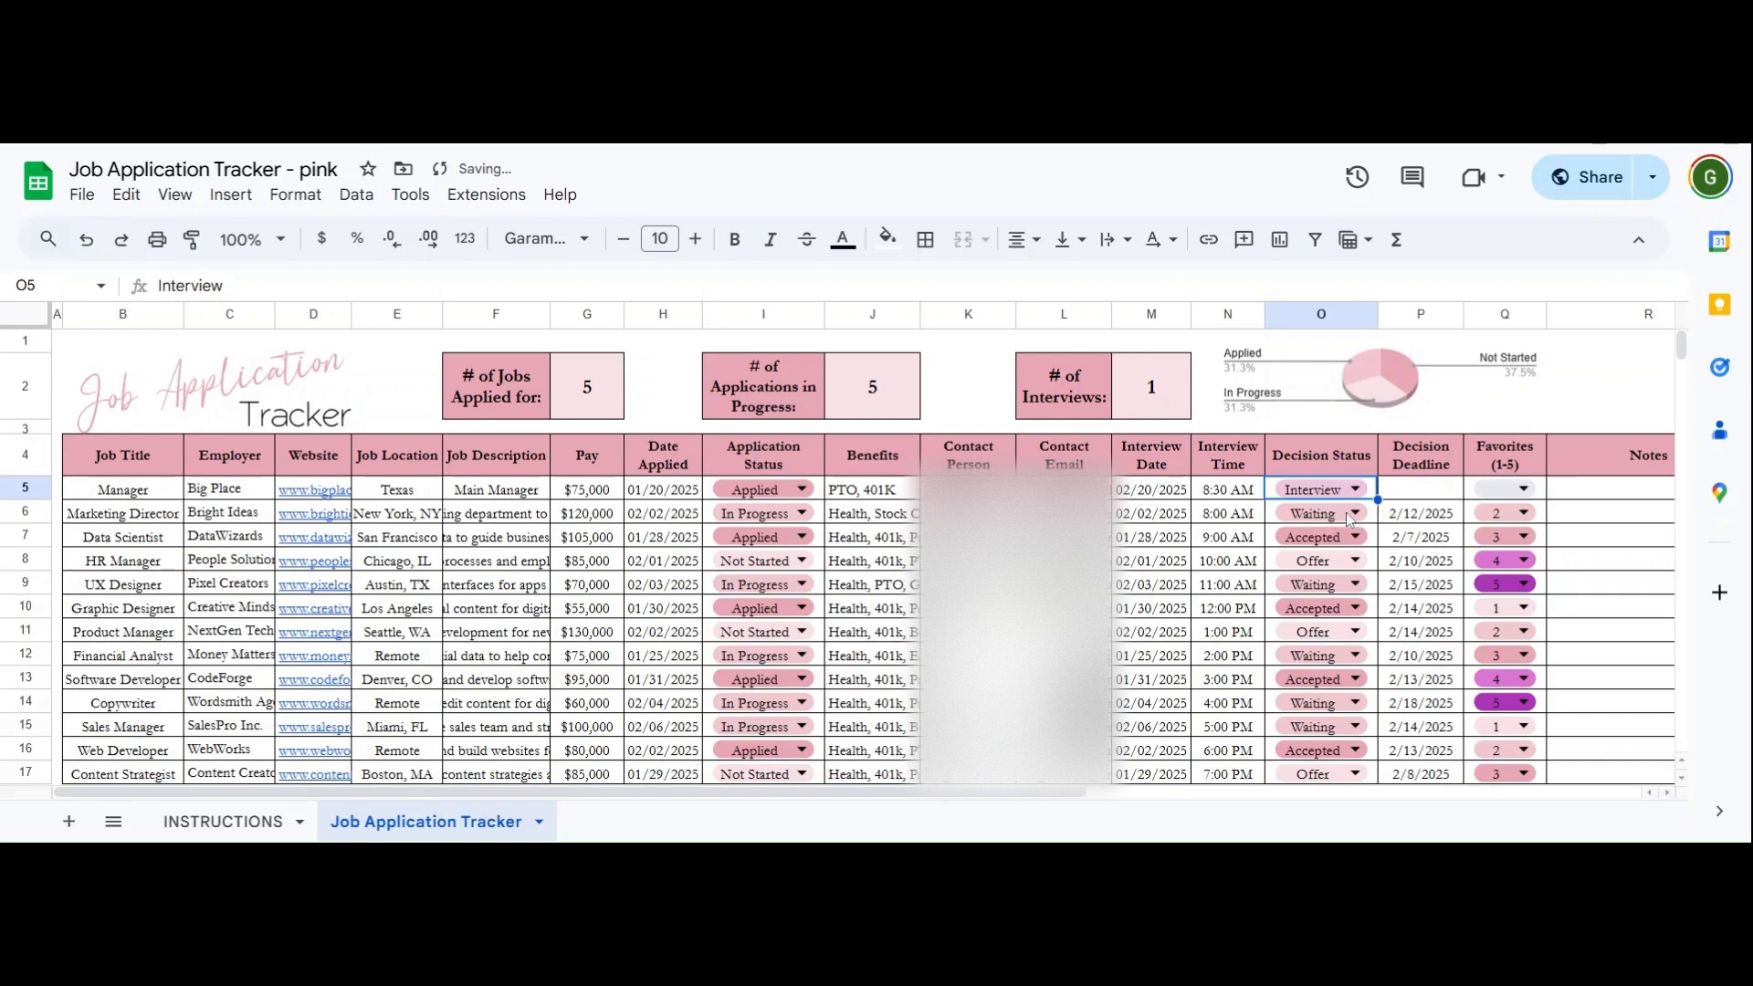
pyautogui.click(1404, 493)
pyautogui.write('3')
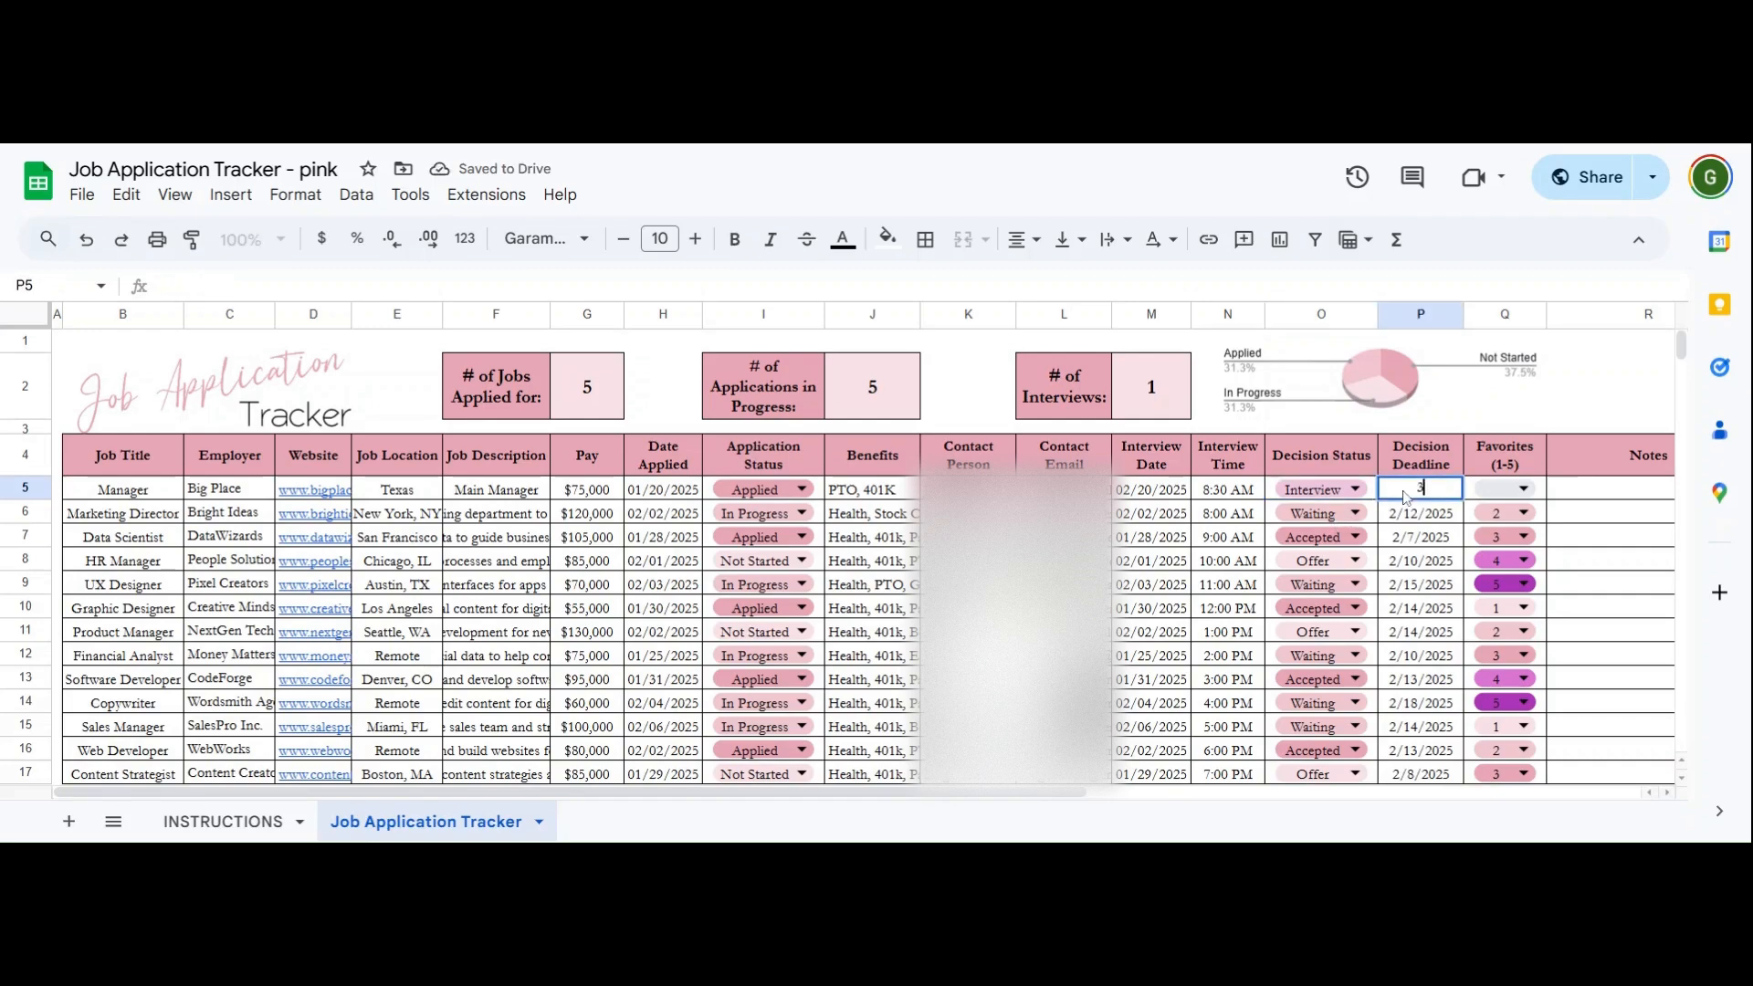
pyautogui.write('/20/25')
pyautogui.press('Tab')
# - Rate the job 5 and add the note 'love the location, lots of perks'
pyautogui.press('Return')
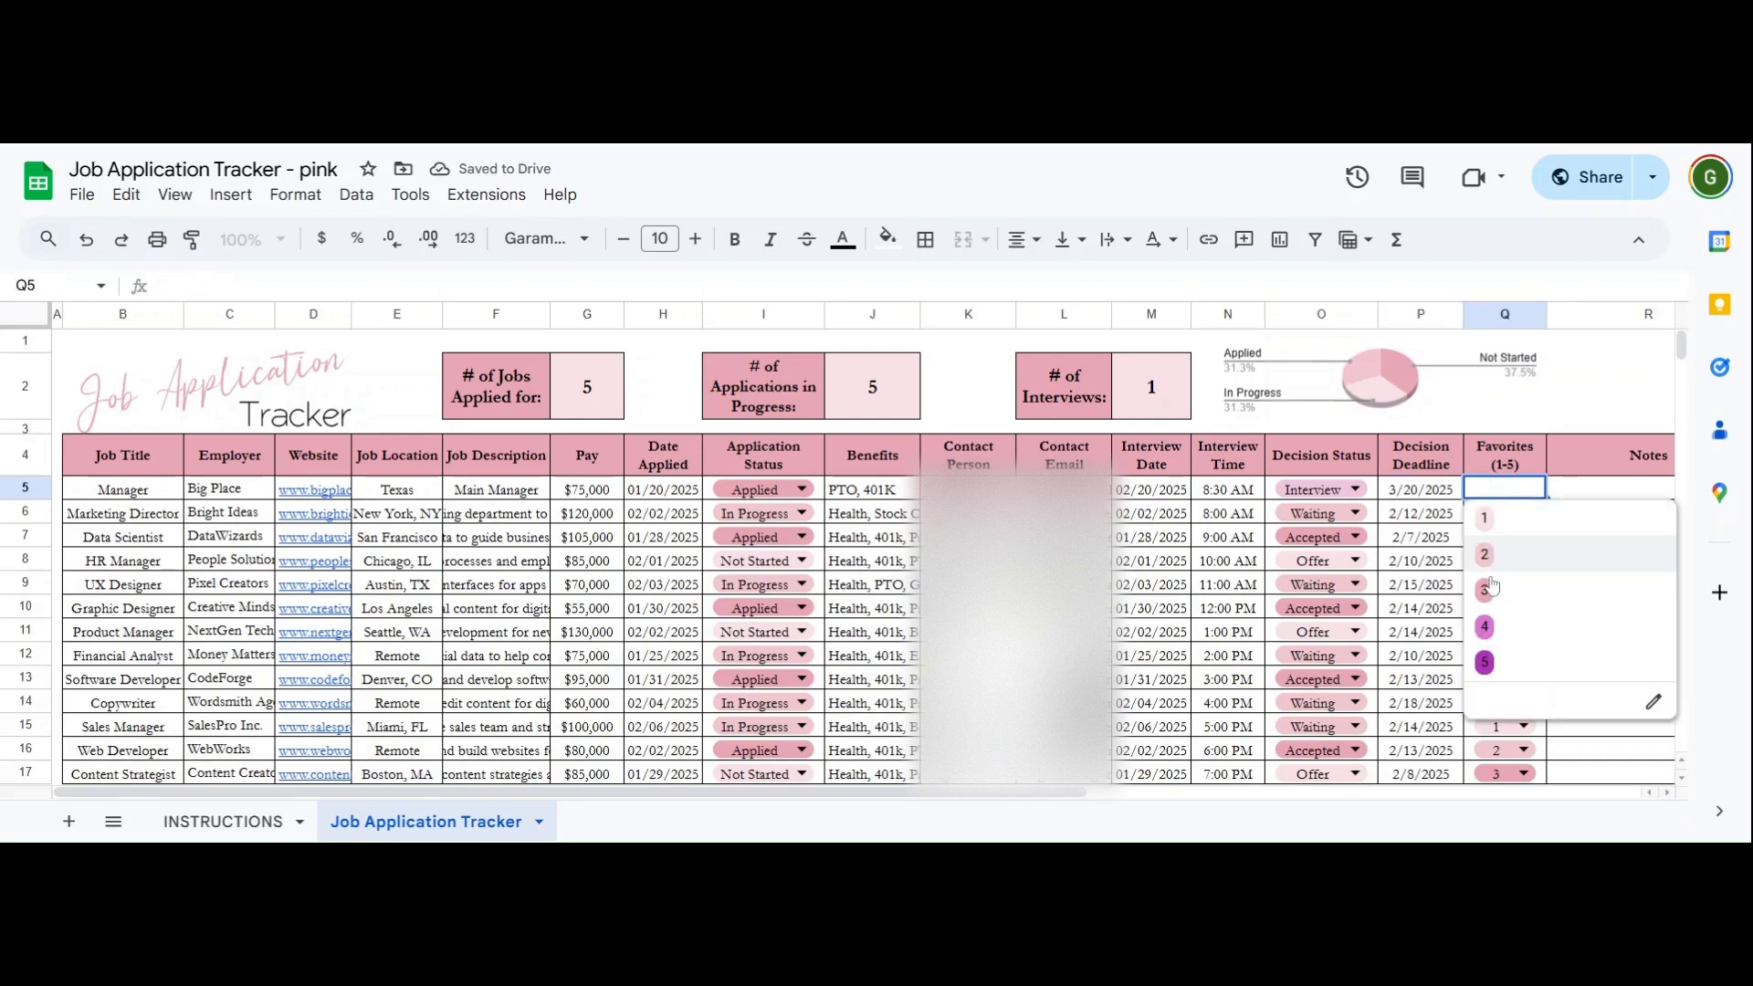
pyautogui.click(1499, 659)
pyautogui.doubleClick(1591, 503)
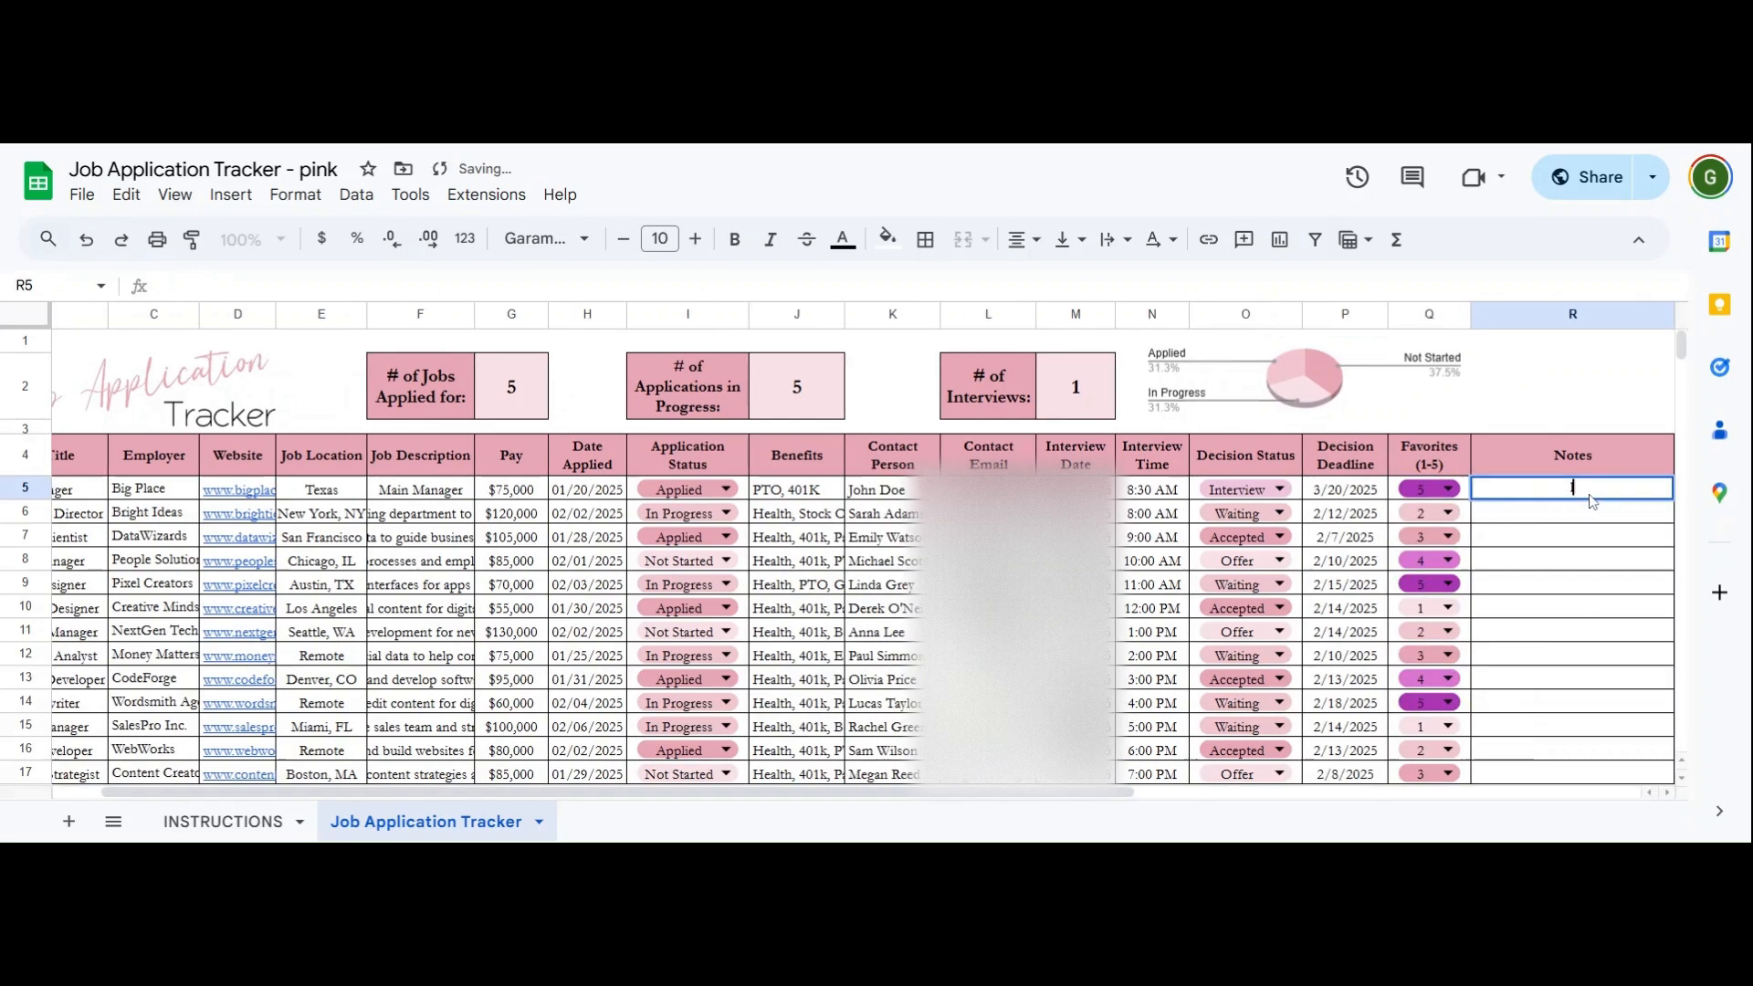
pyautogui.write('love the lo')
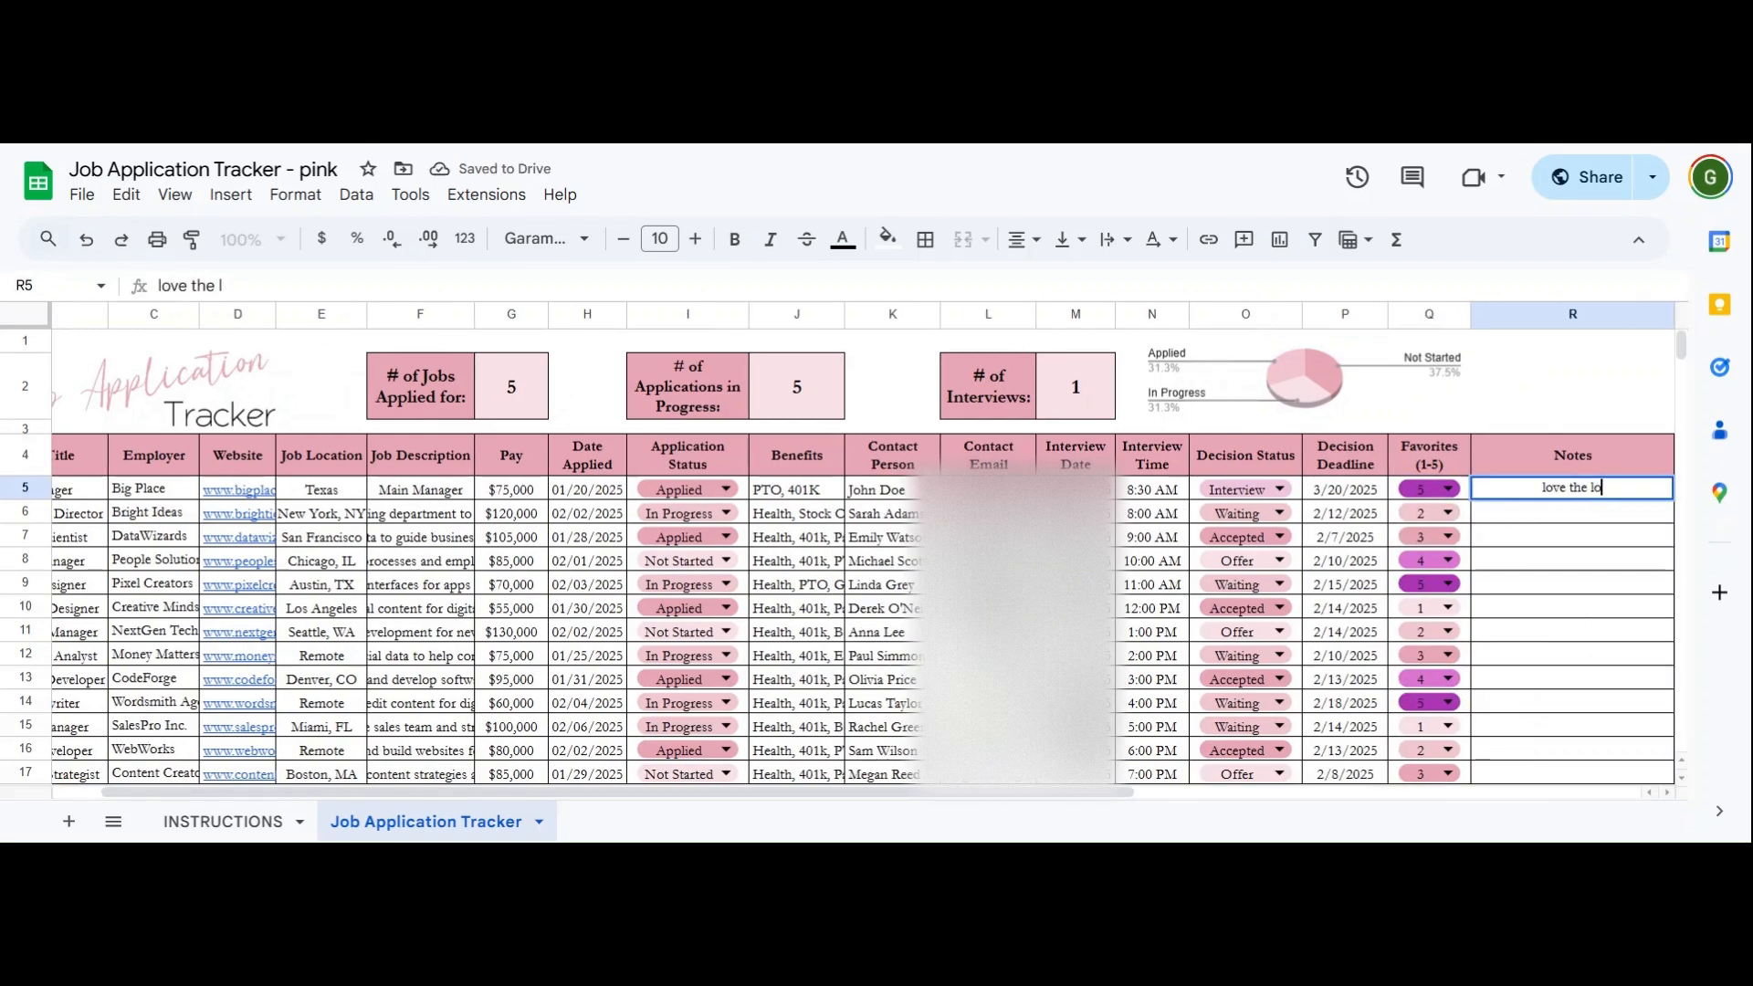
pyautogui.write('cation, lo')
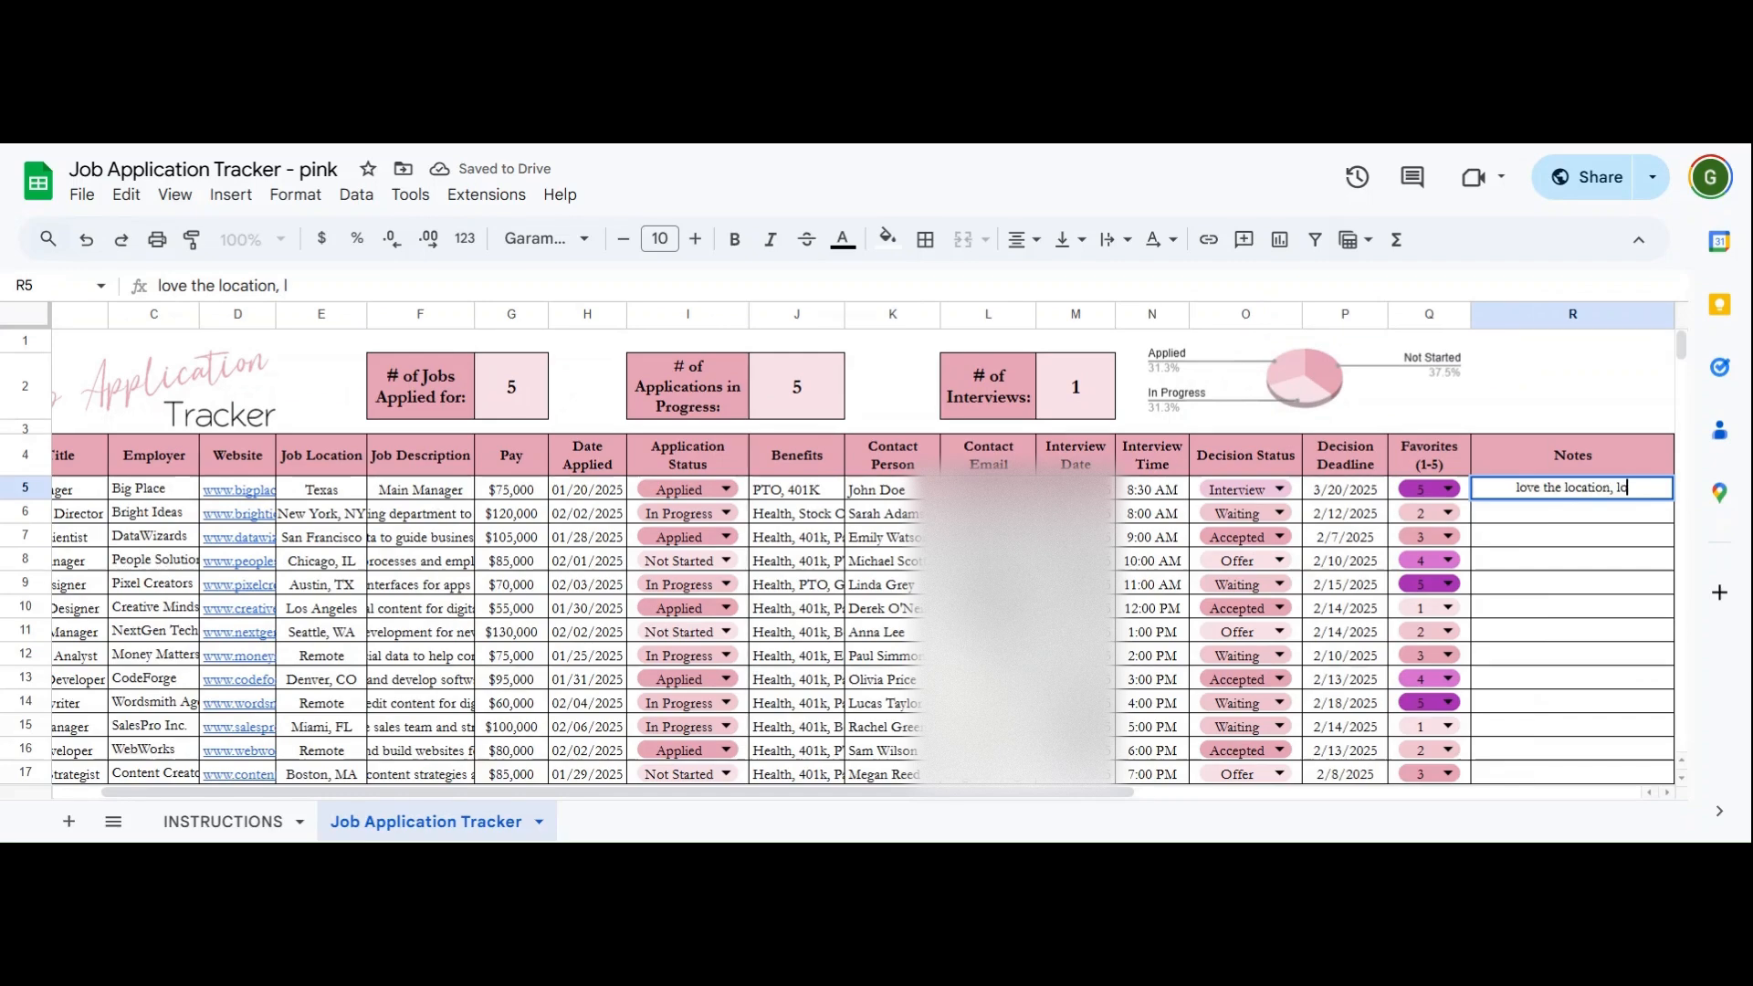
pyautogui.write('ts of perks')
pyautogui.press('Return')
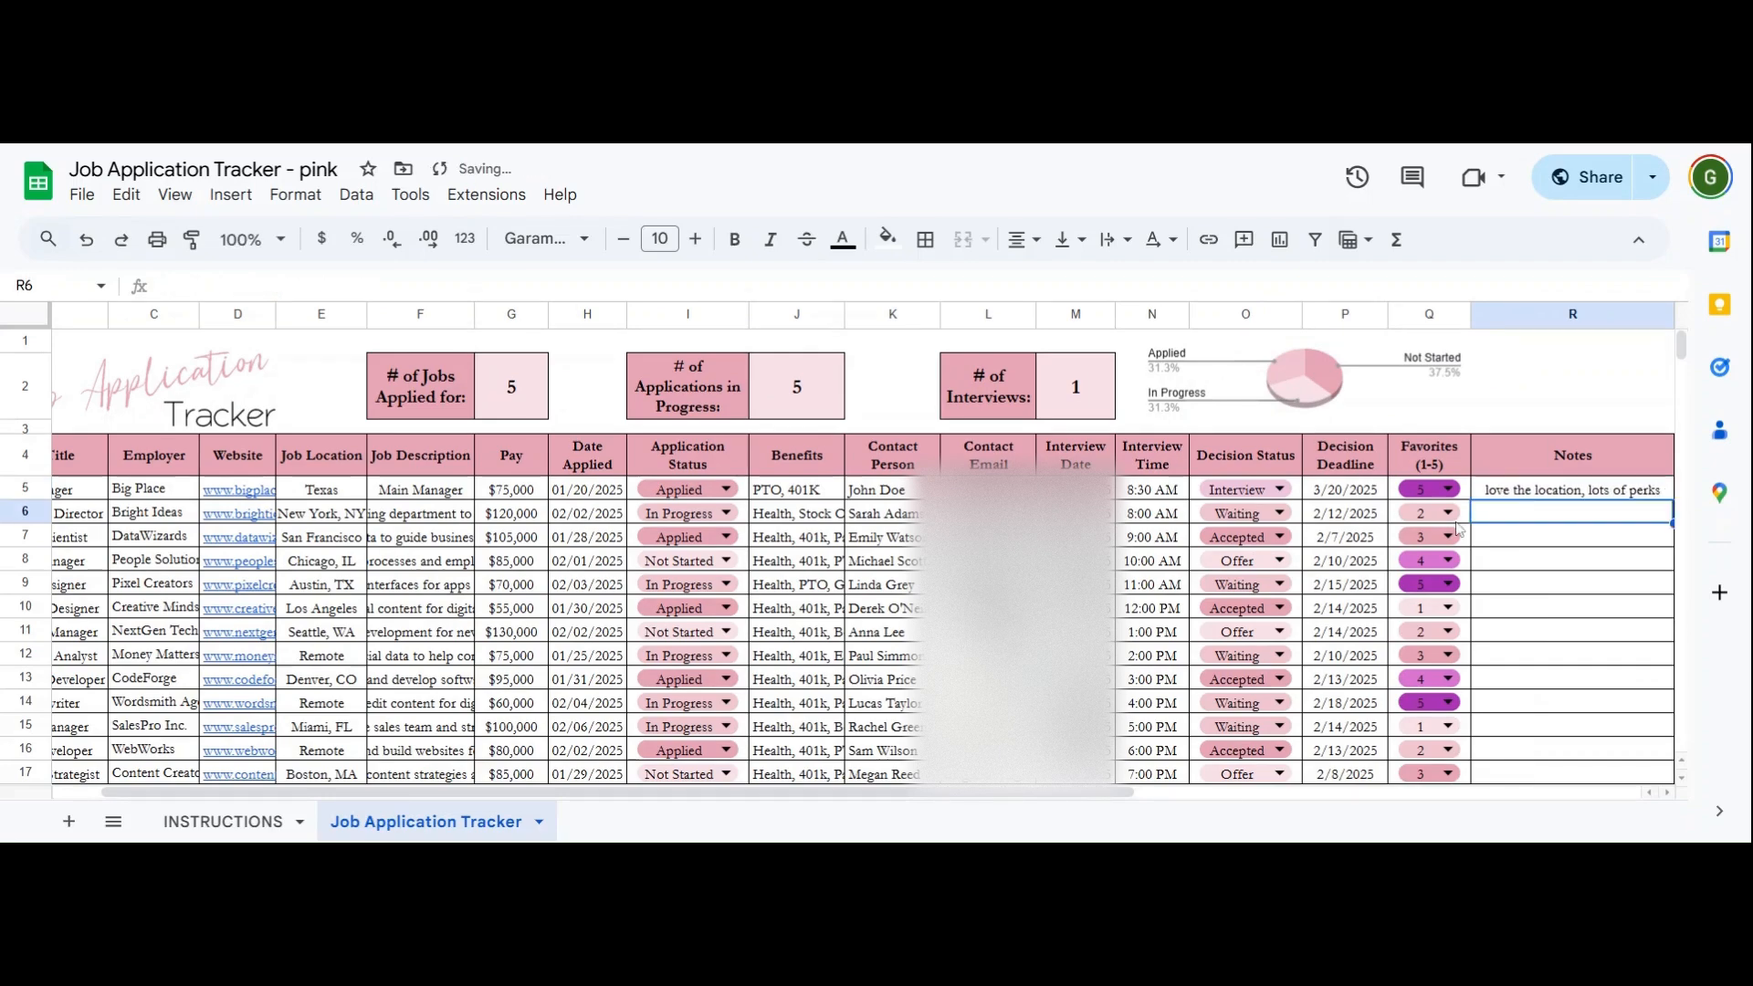
pyautogui.moveTo(904, 793); pyautogui.dragTo(858, 794)
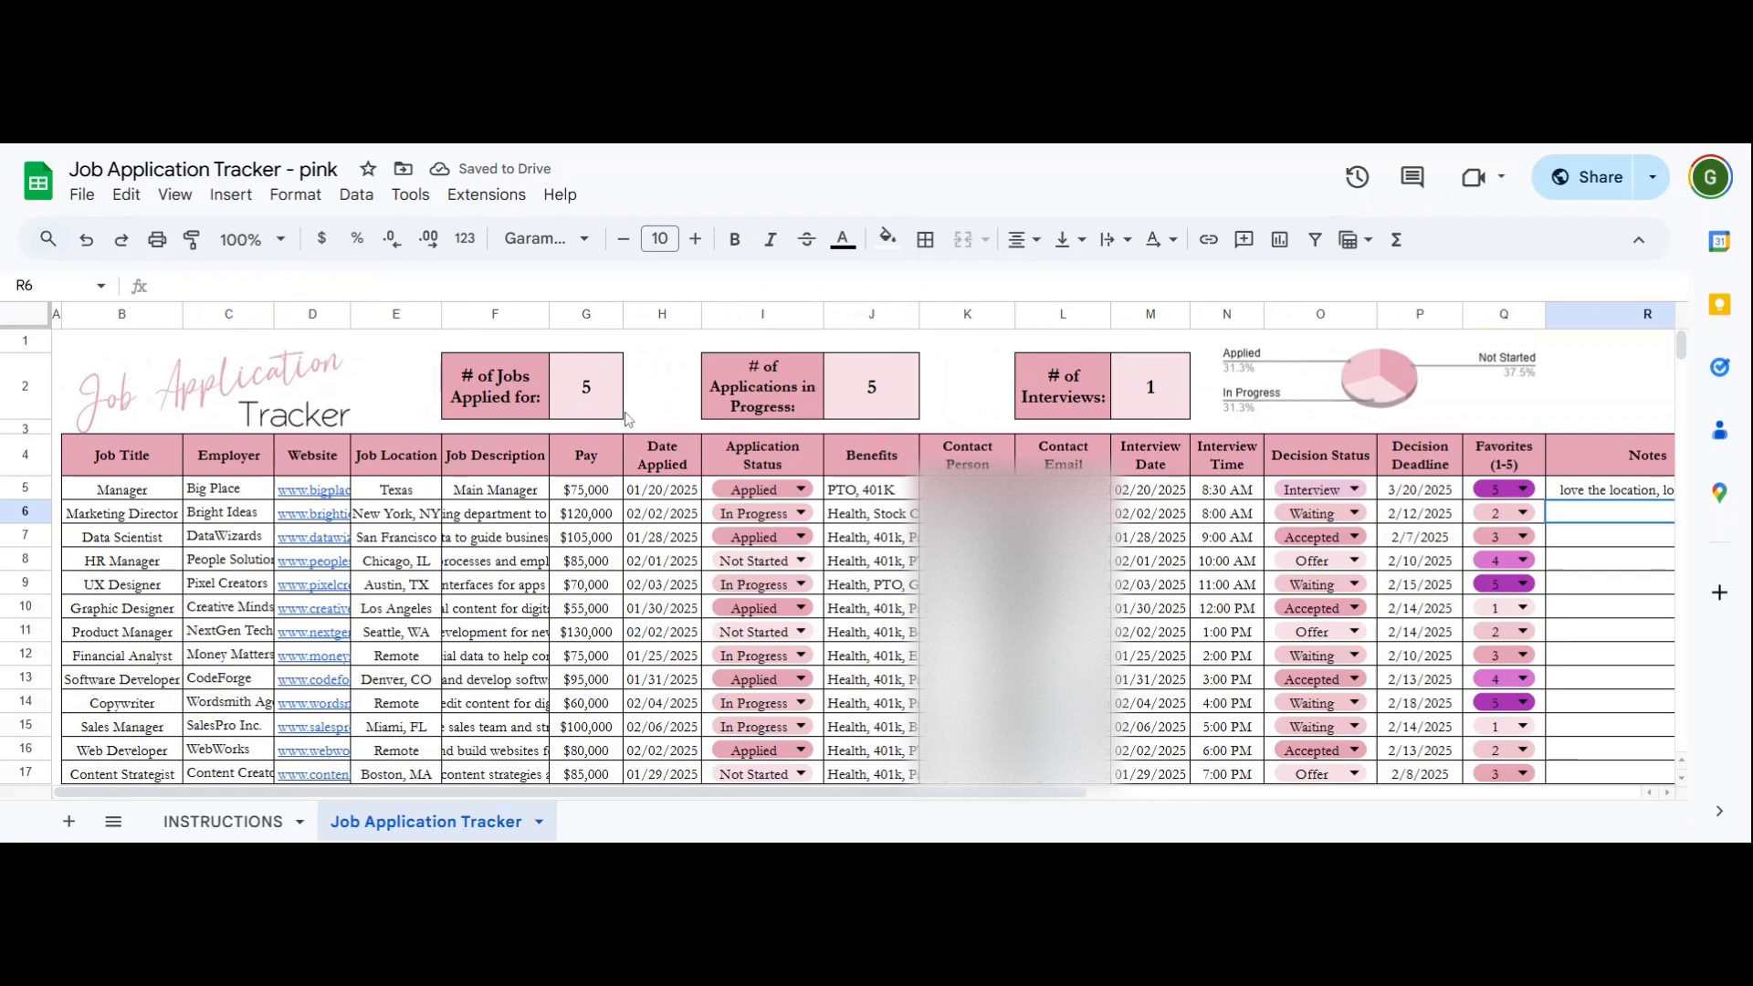
pyautogui.click(589, 403)
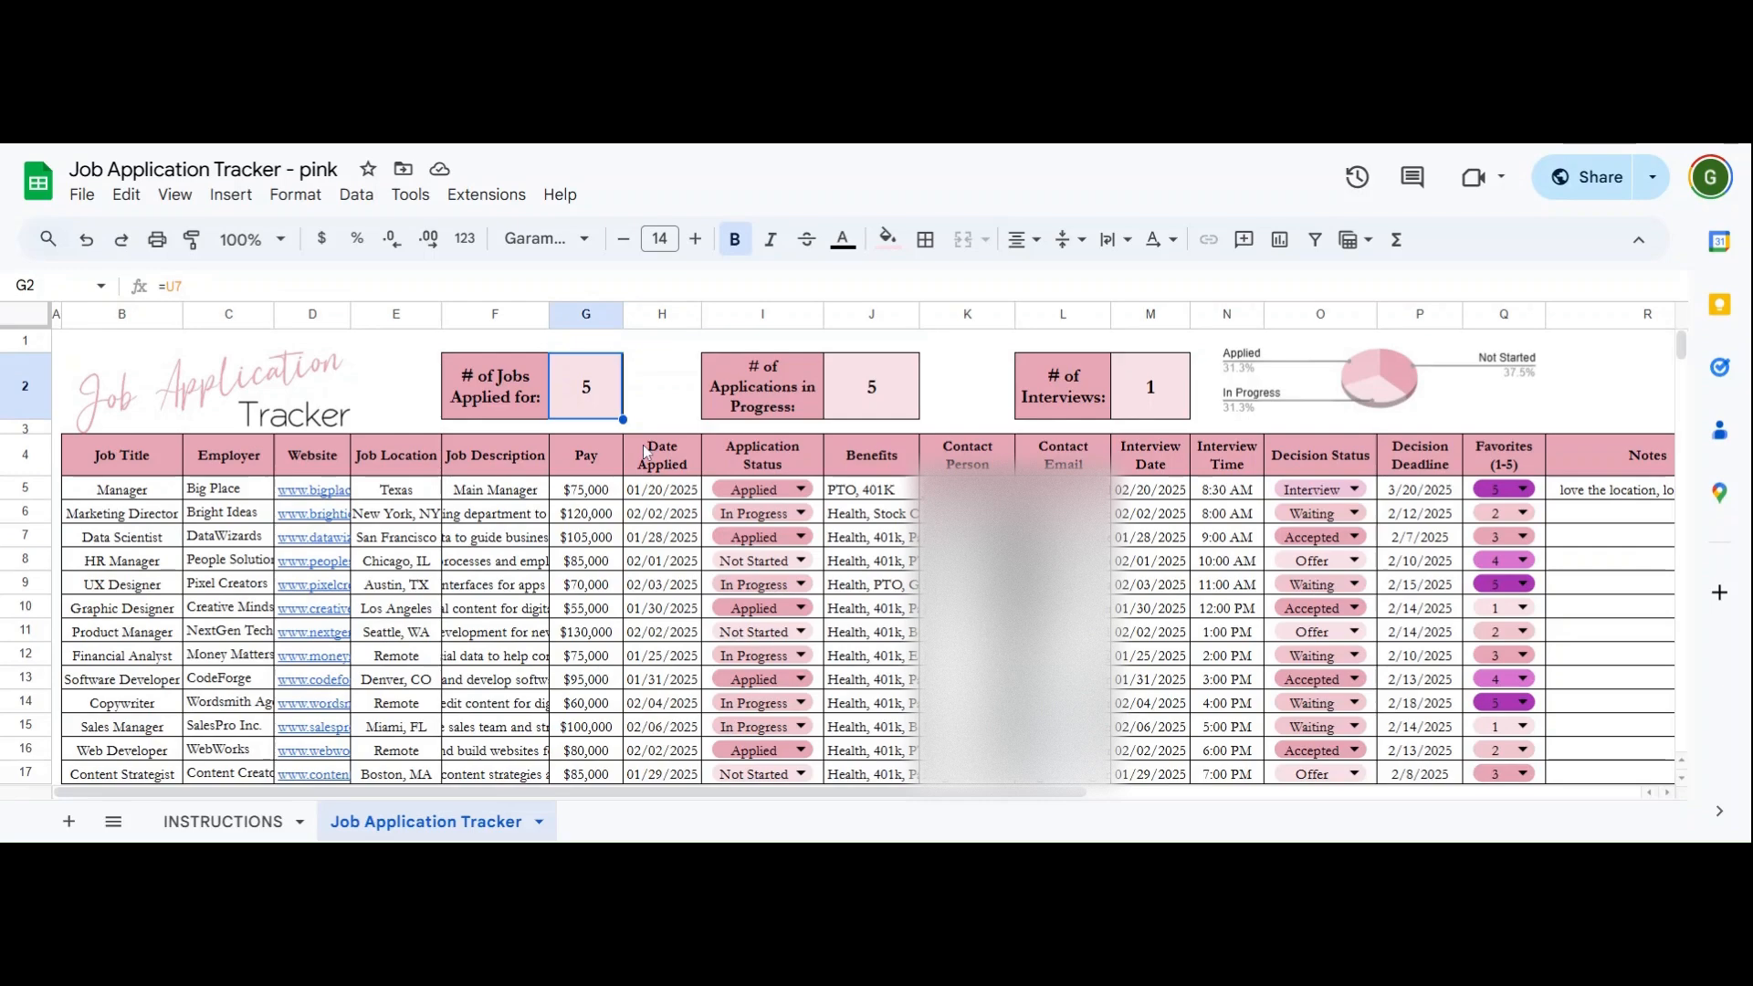
# - Inspect the applications in progress and # of Interviews counter formulas
pyautogui.doubleClick(723, 491)
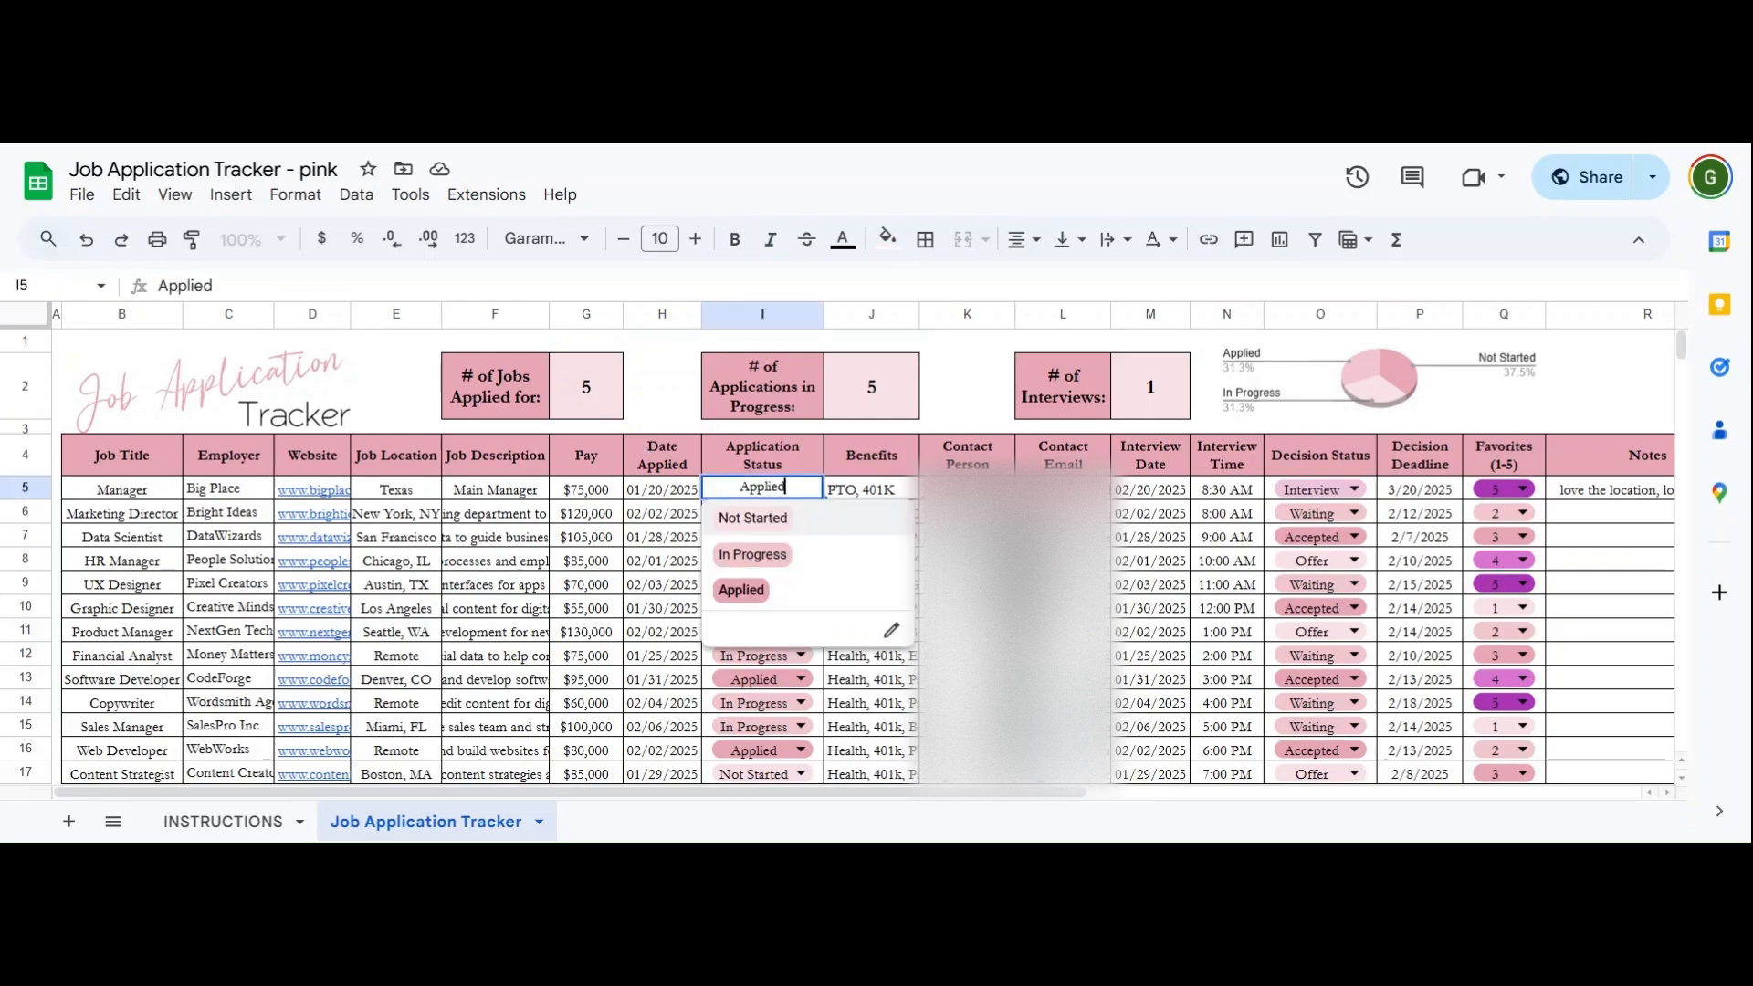
pyautogui.click(869, 398)
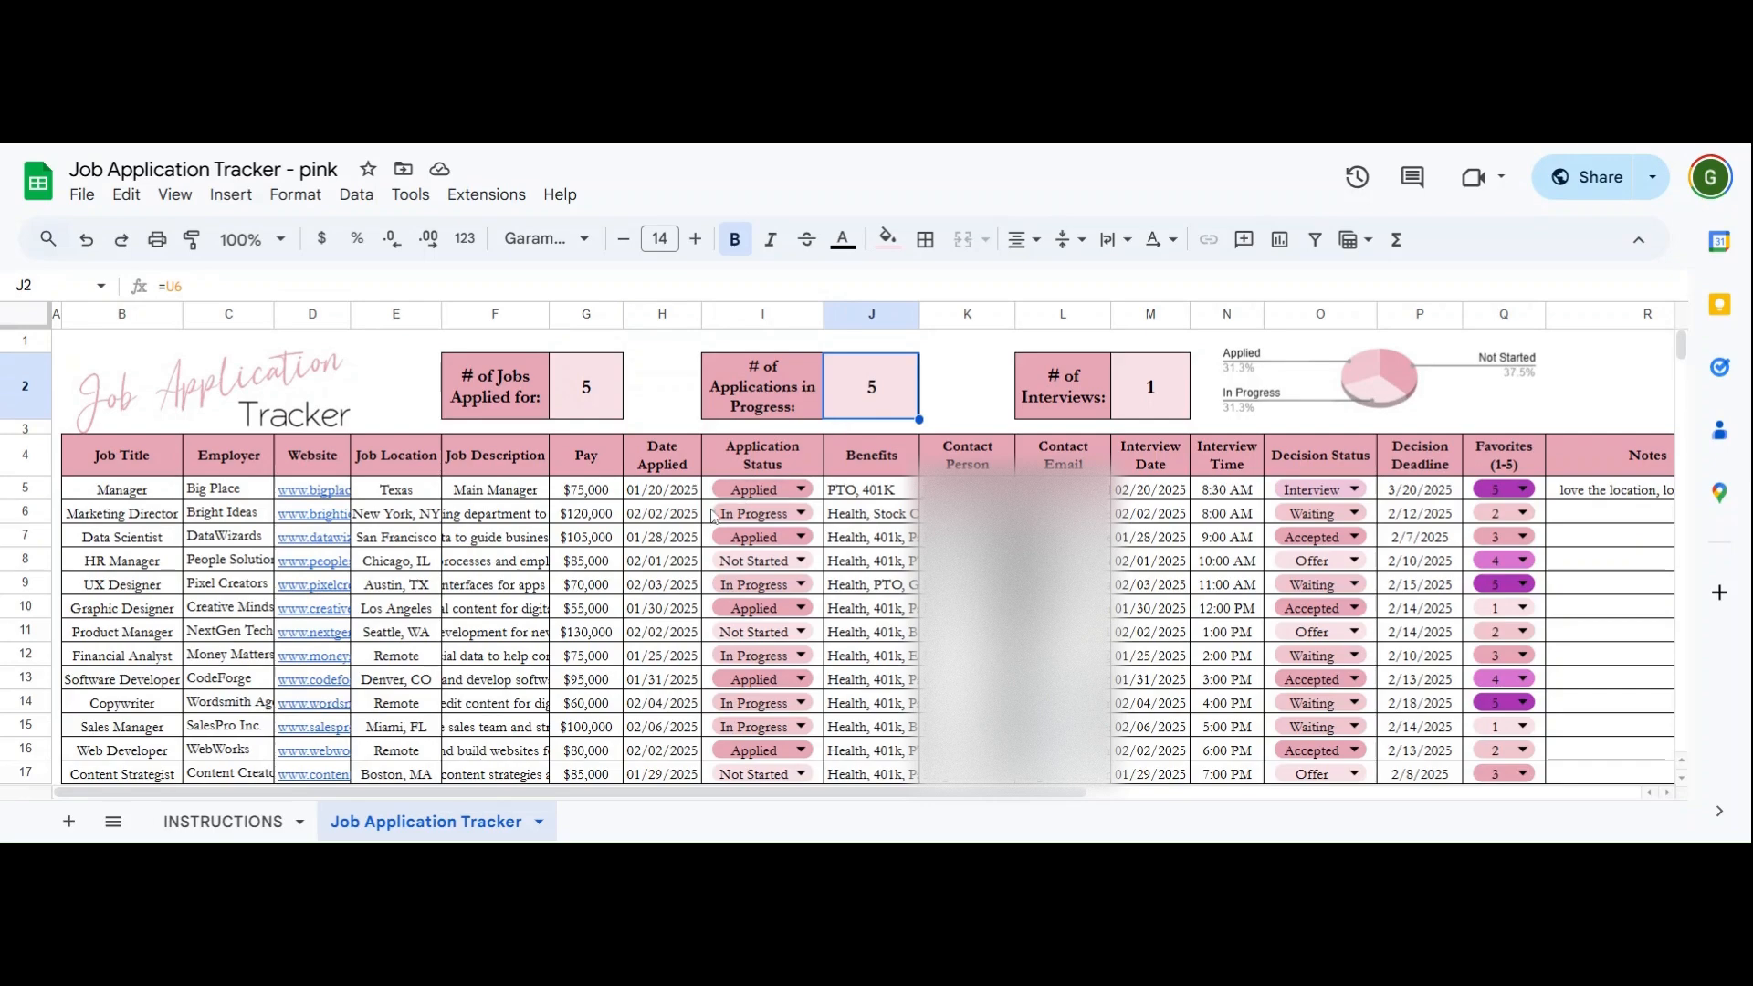
pyautogui.doubleClick(730, 491)
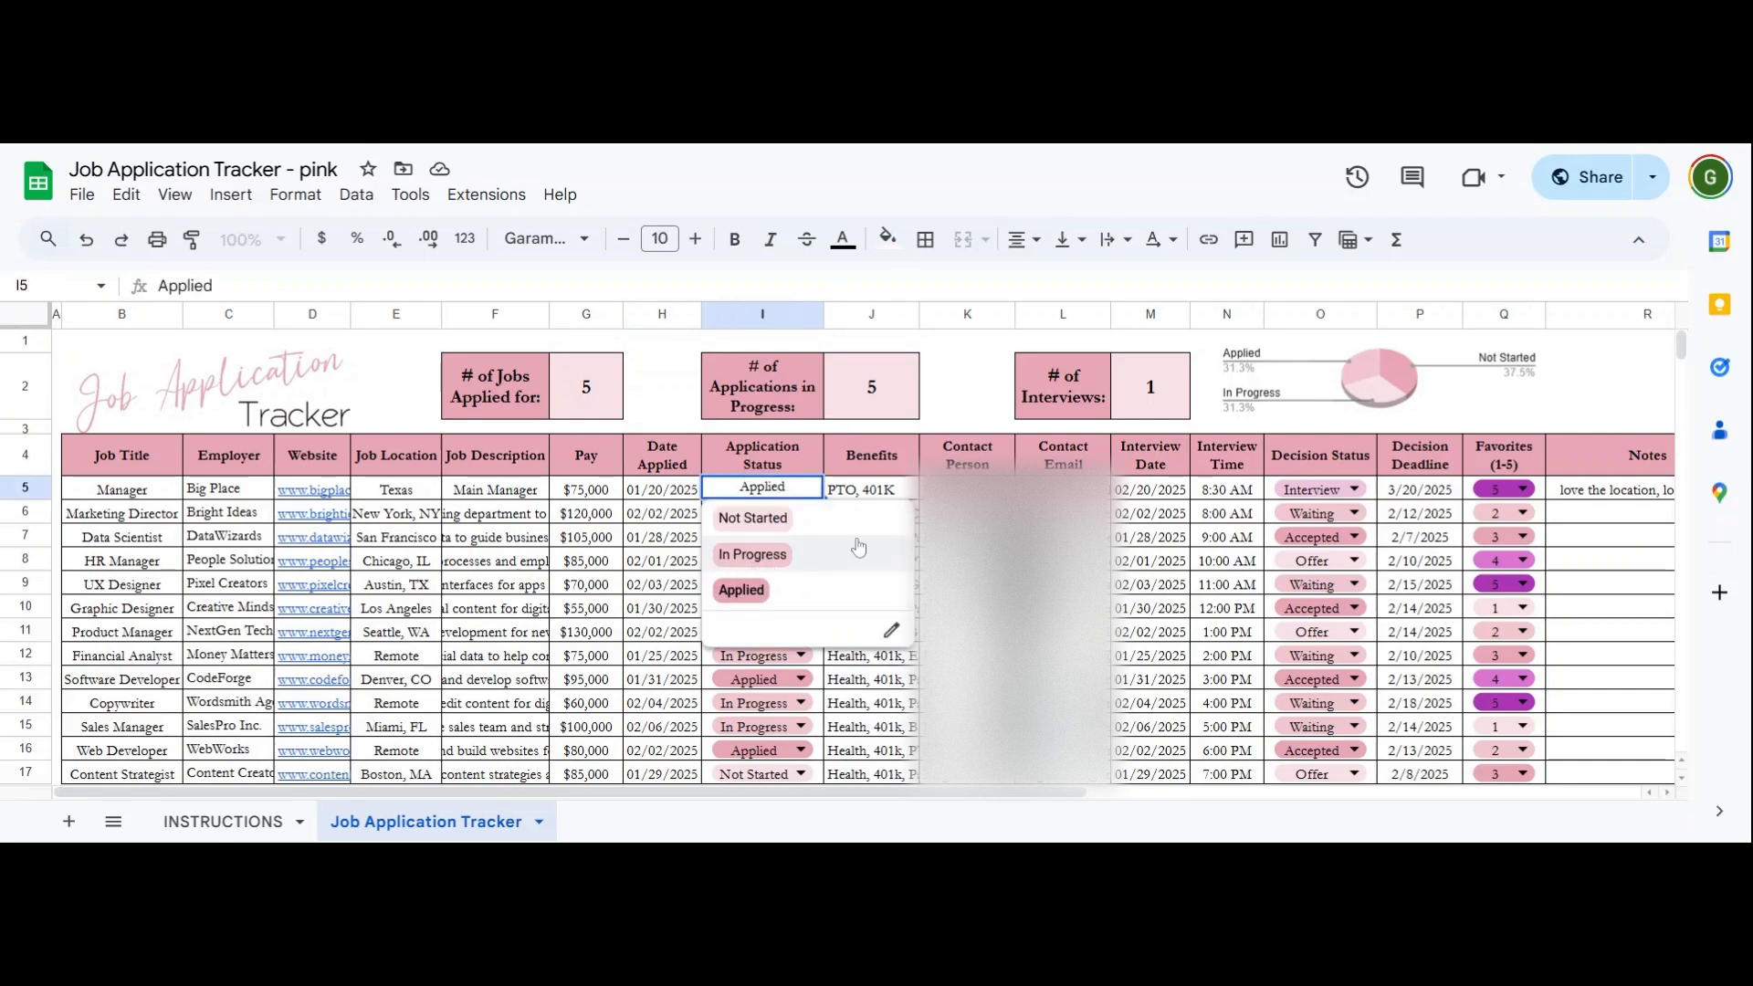
pyautogui.click(1059, 489)
pyautogui.click(1170, 385)
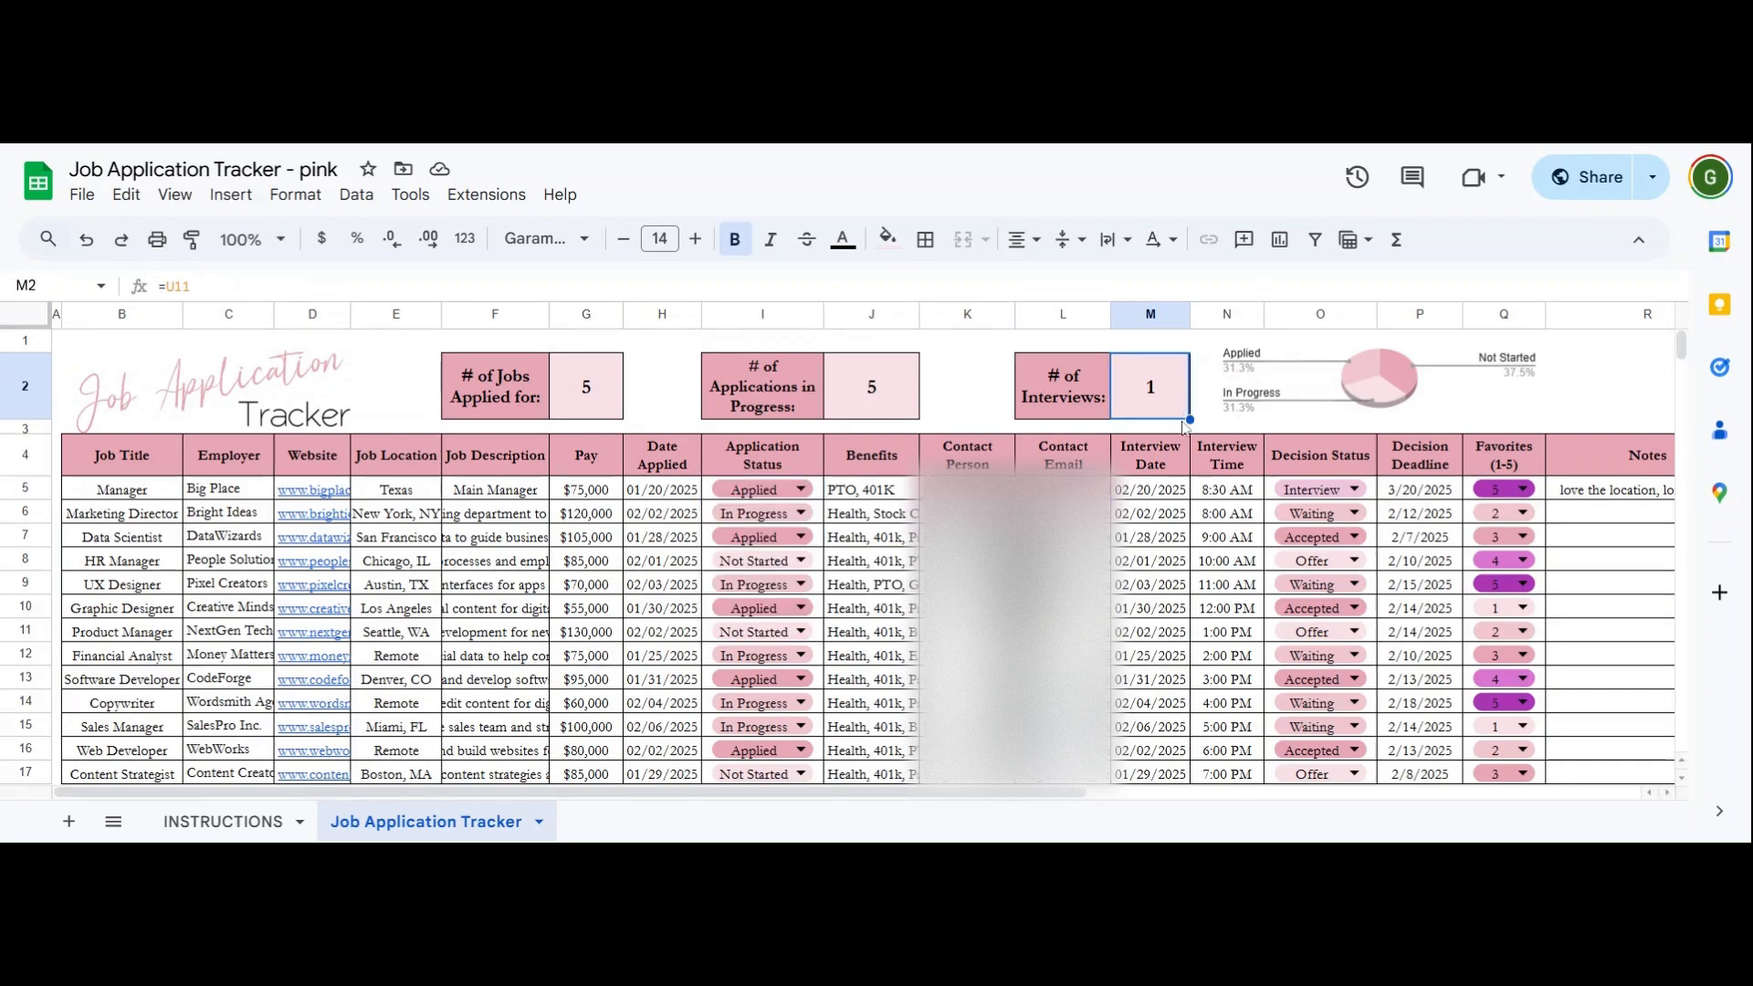
# - Set Marketing Director and Data Scientist decision statuses to Interview, raising interviews to 3
pyautogui.doubleClick(1303, 511)
pyautogui.click(1319, 543)
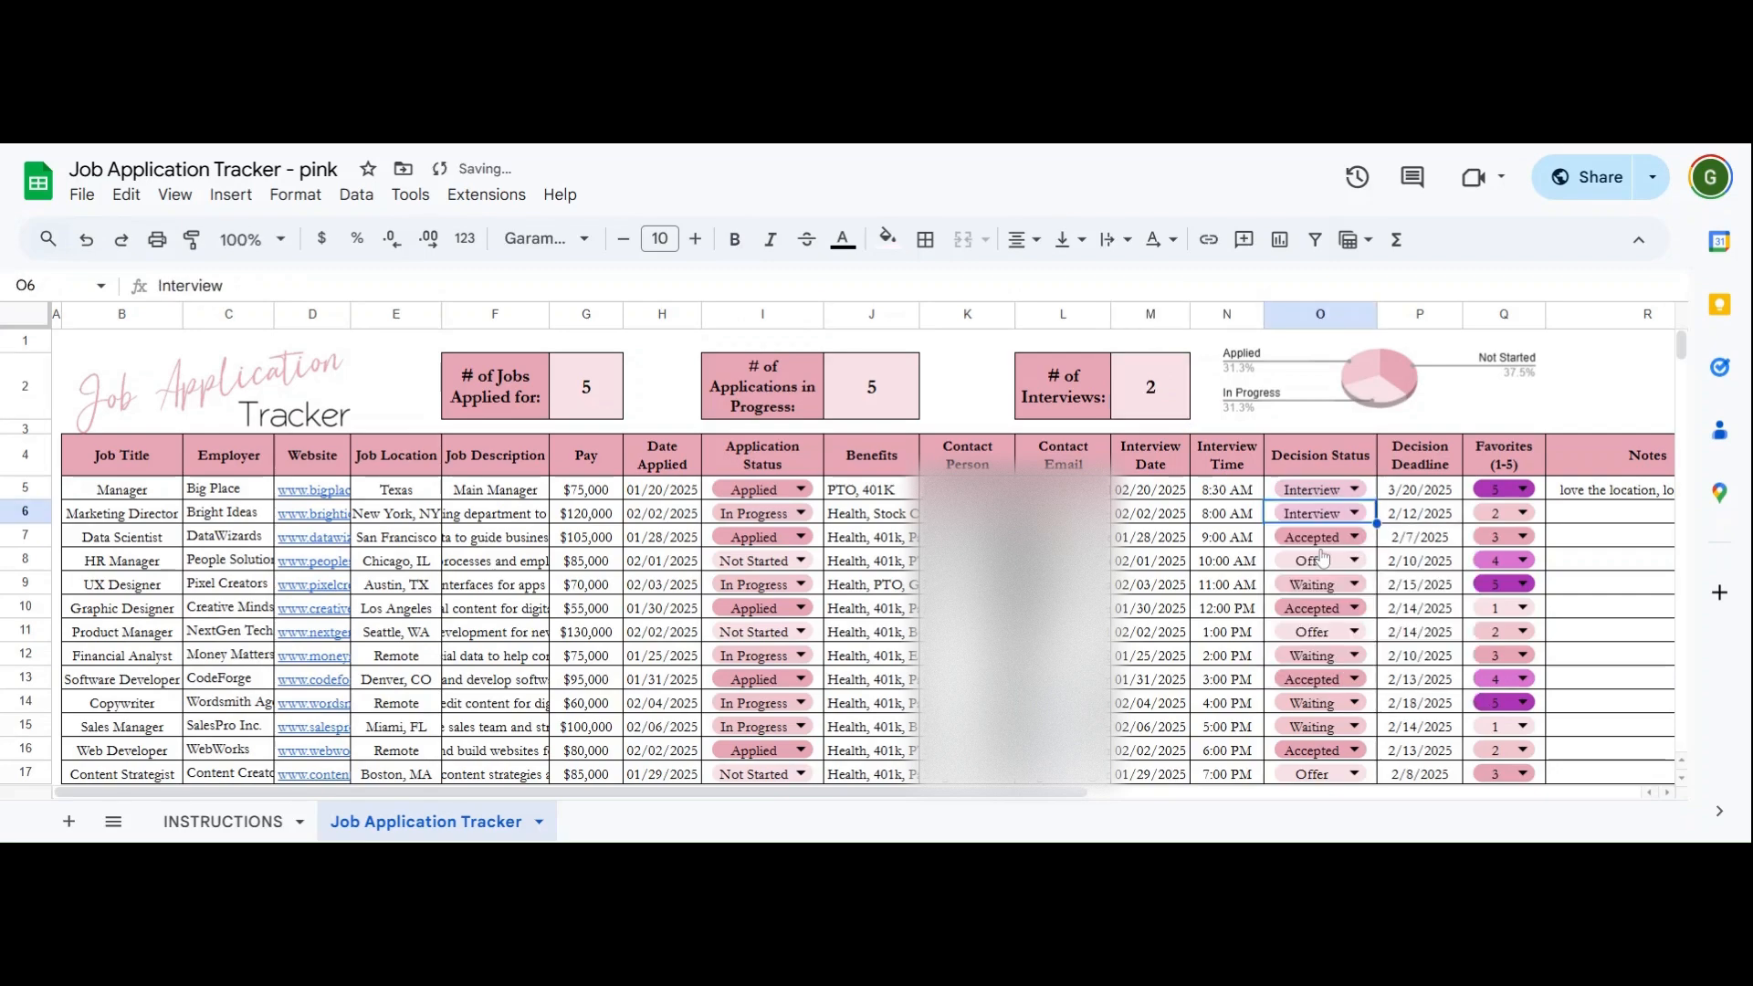
pyautogui.doubleClick(1320, 539)
pyautogui.click(1324, 568)
pyautogui.click(1170, 415)
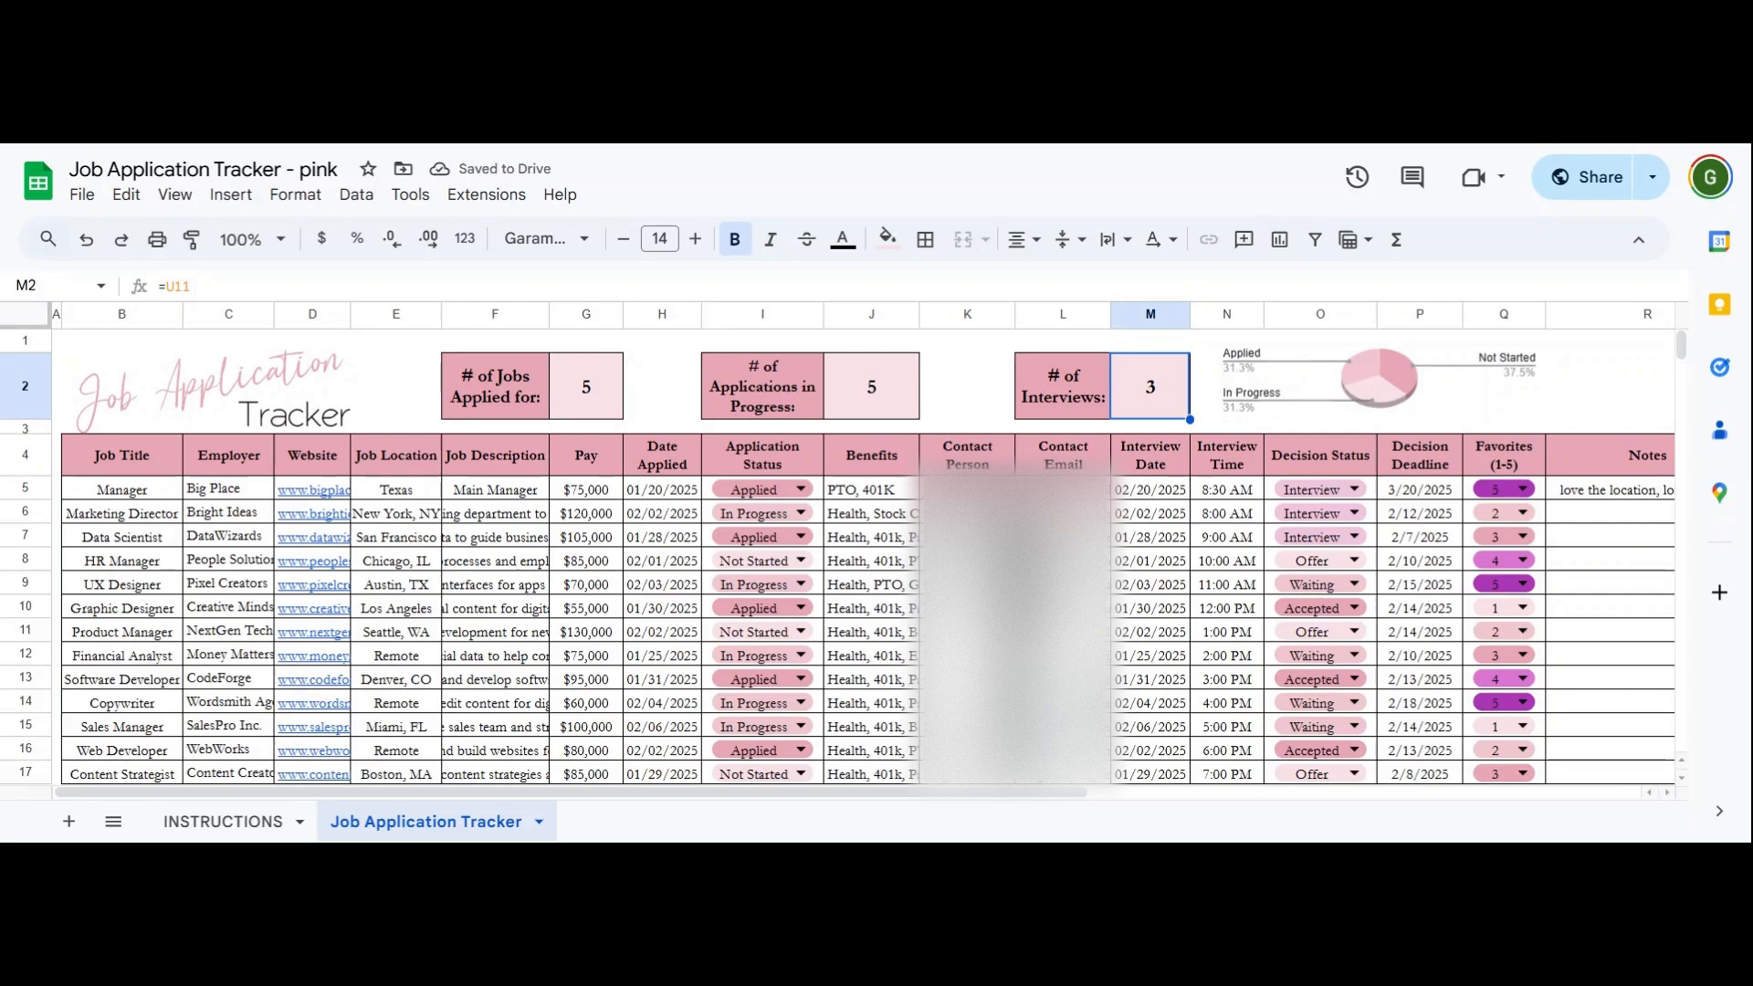
# - Mark Marketing Director and HR Manager as Applied, and UX Designer as Not Started
pyautogui.click(799, 513)
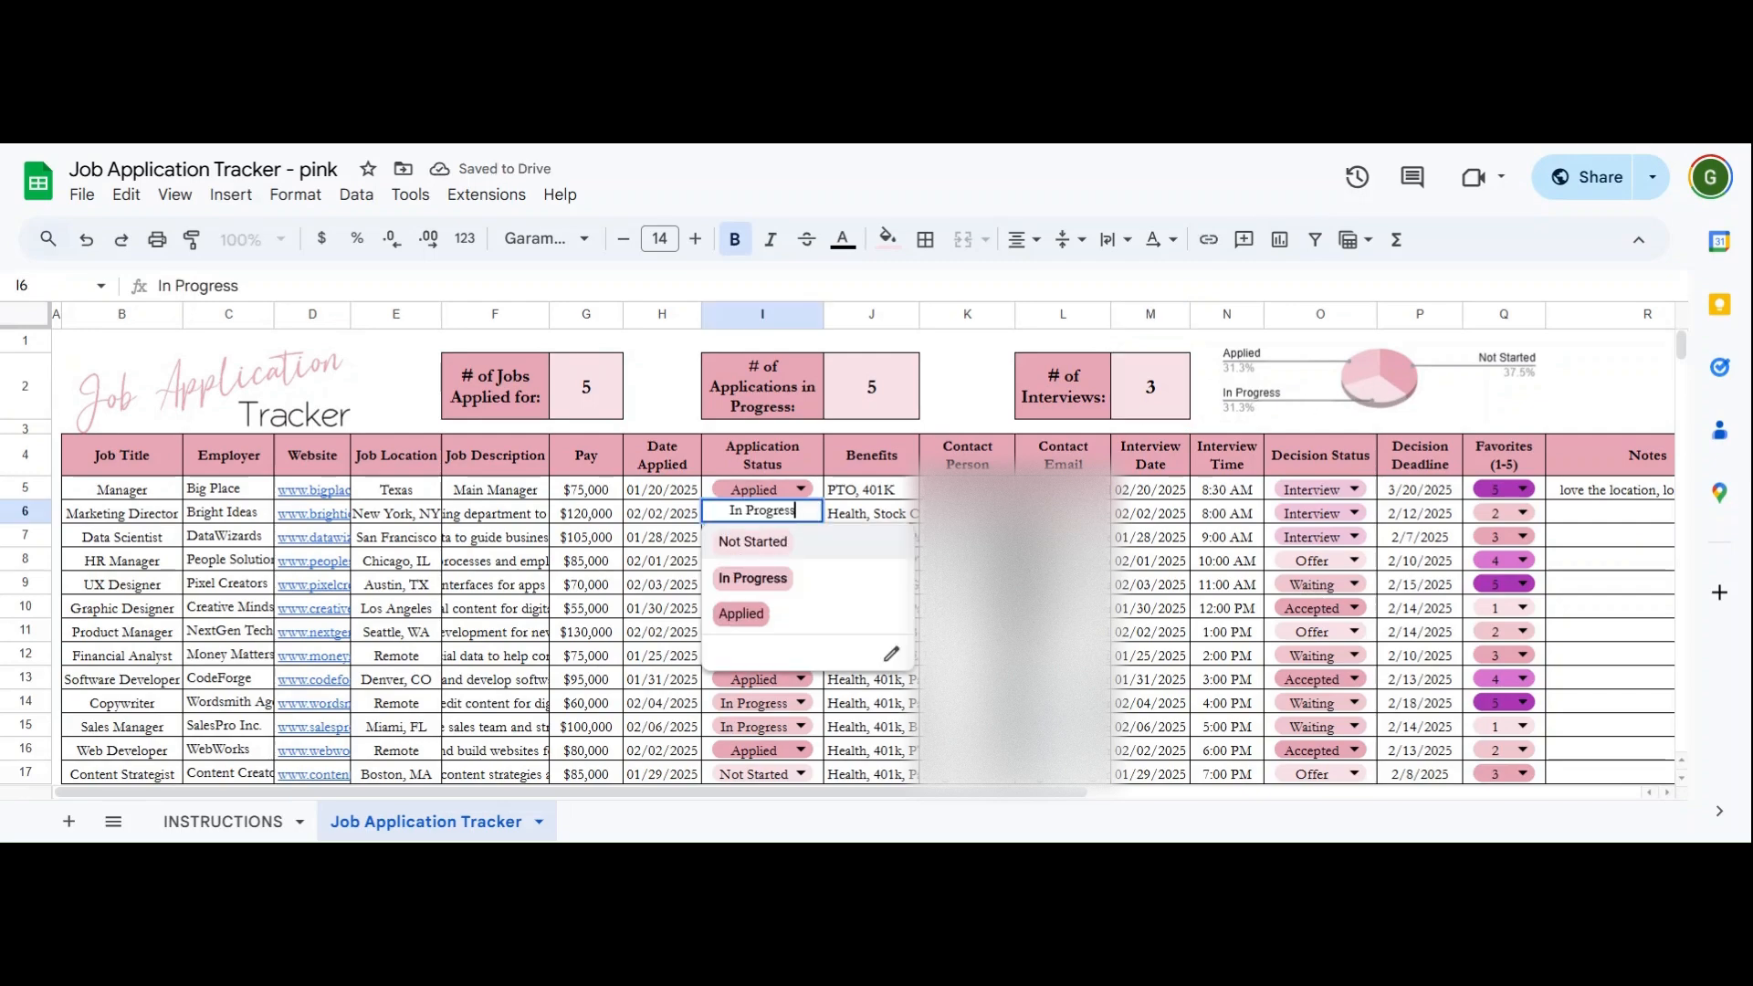
pyautogui.click(775, 593)
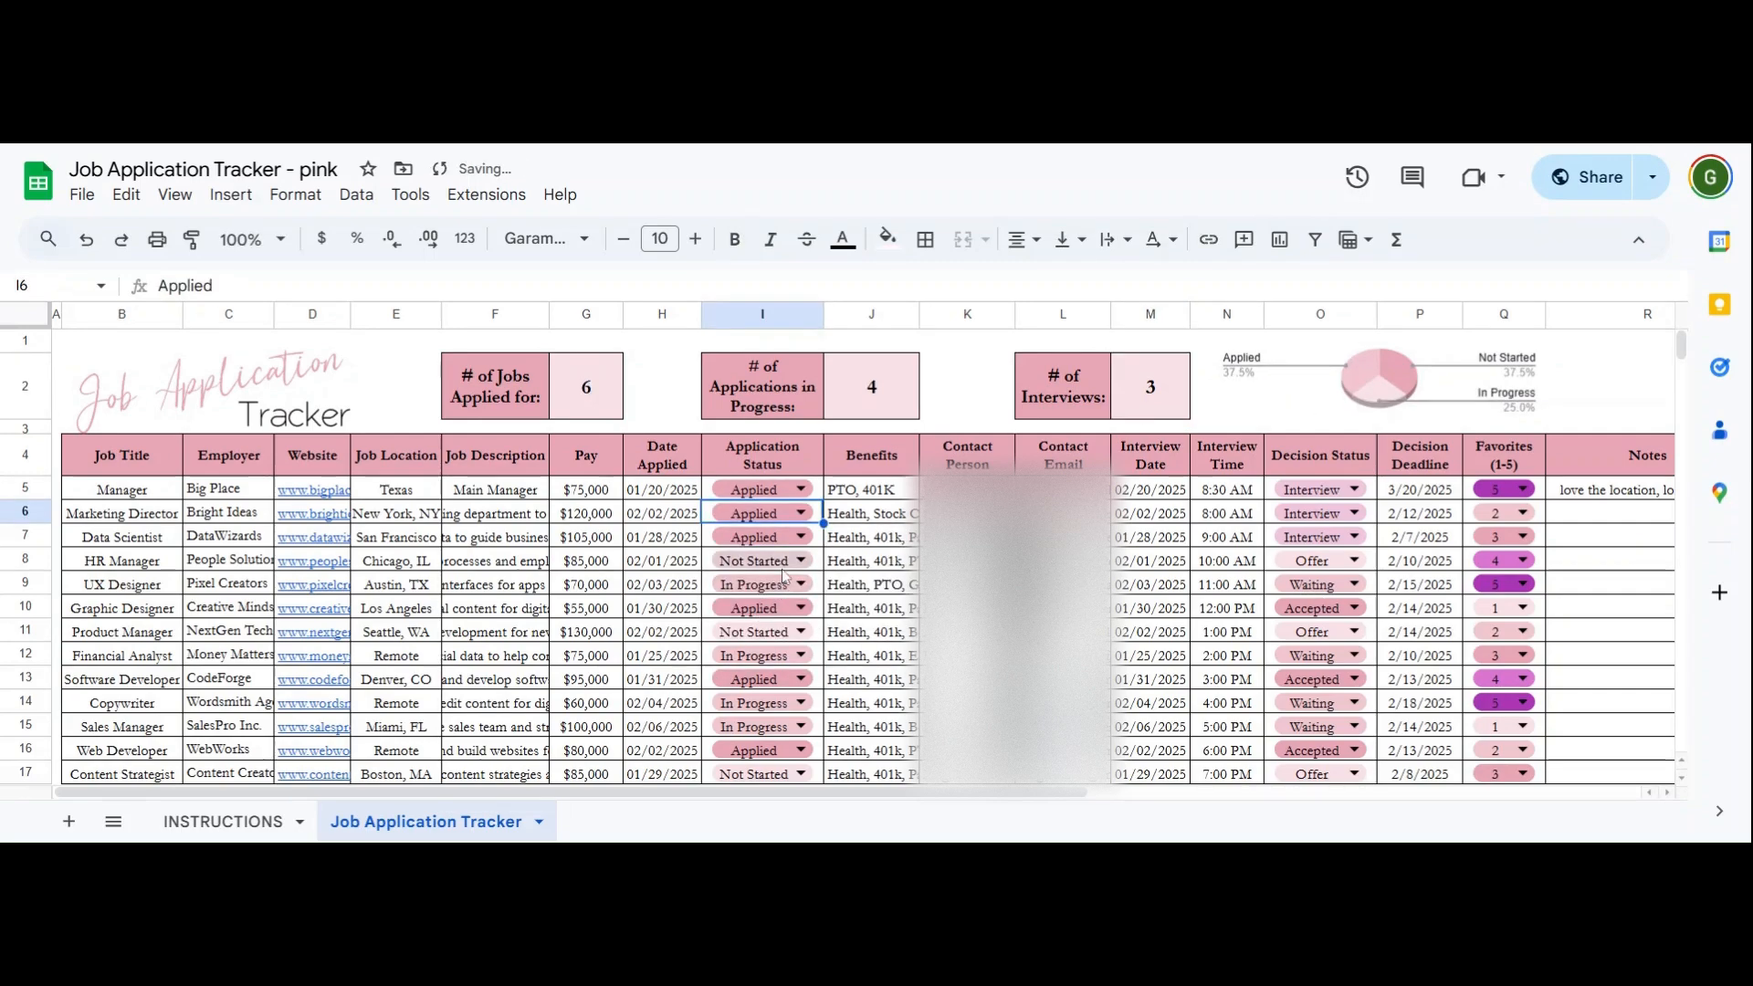
pyautogui.click(776, 560)
pyautogui.click(776, 643)
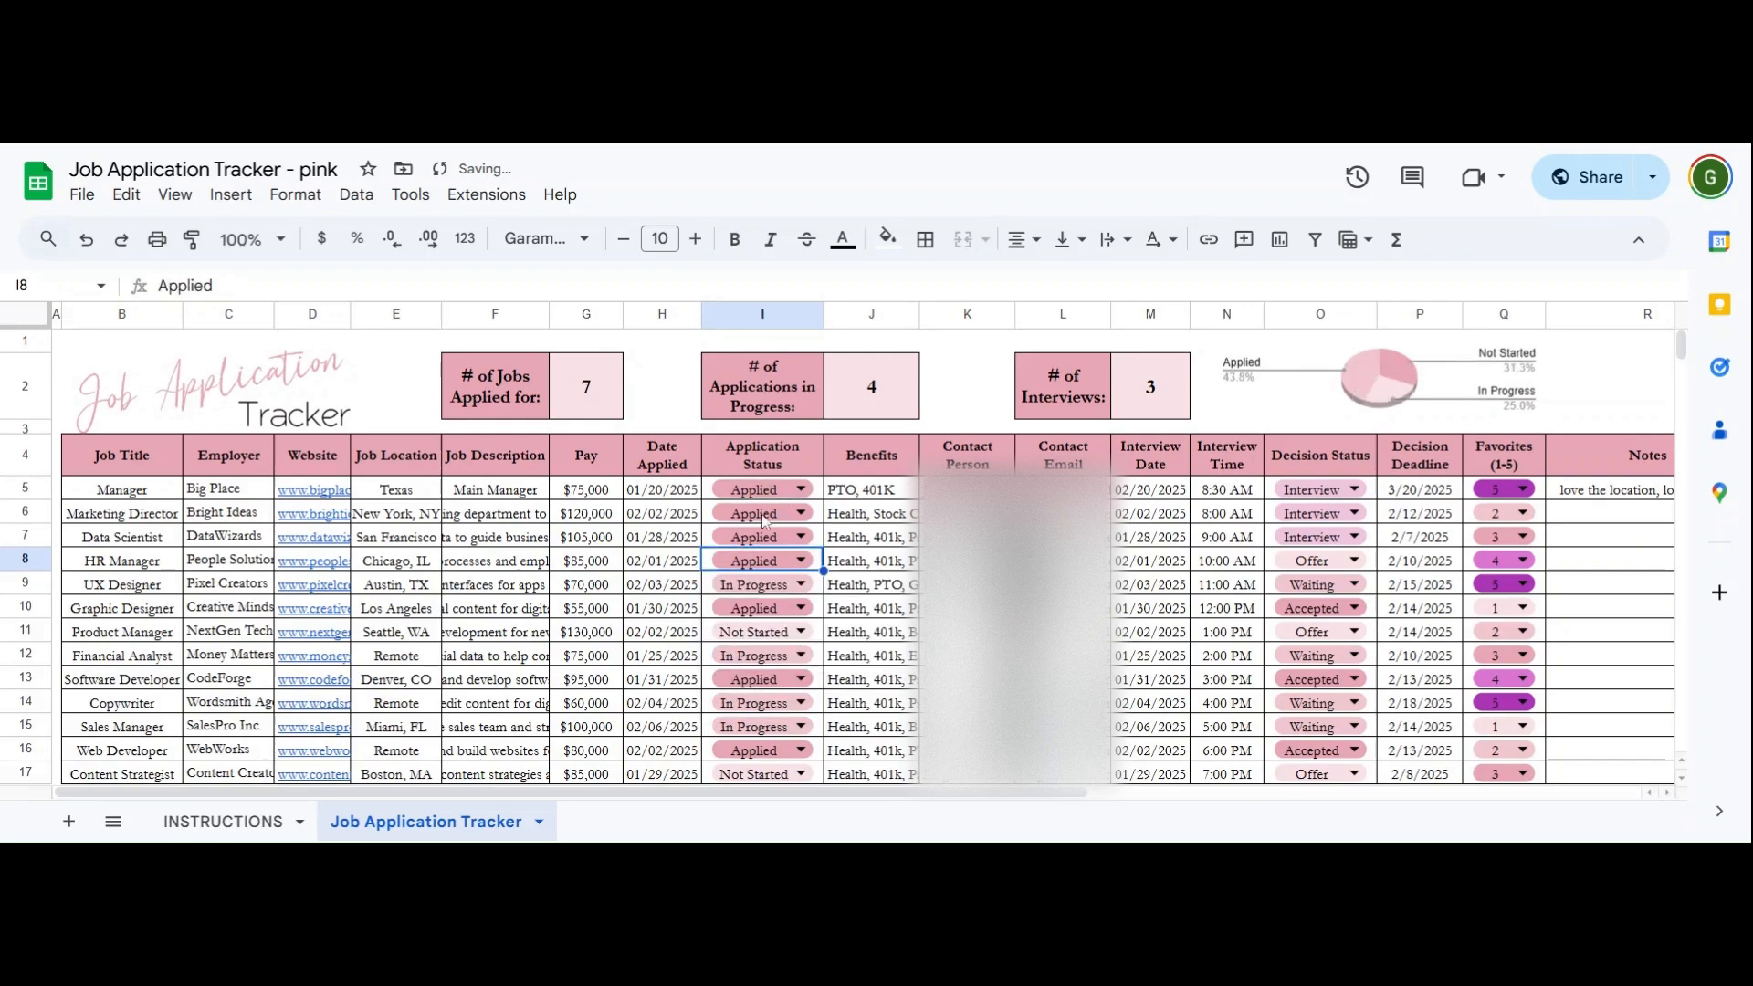
pyautogui.click(766, 585)
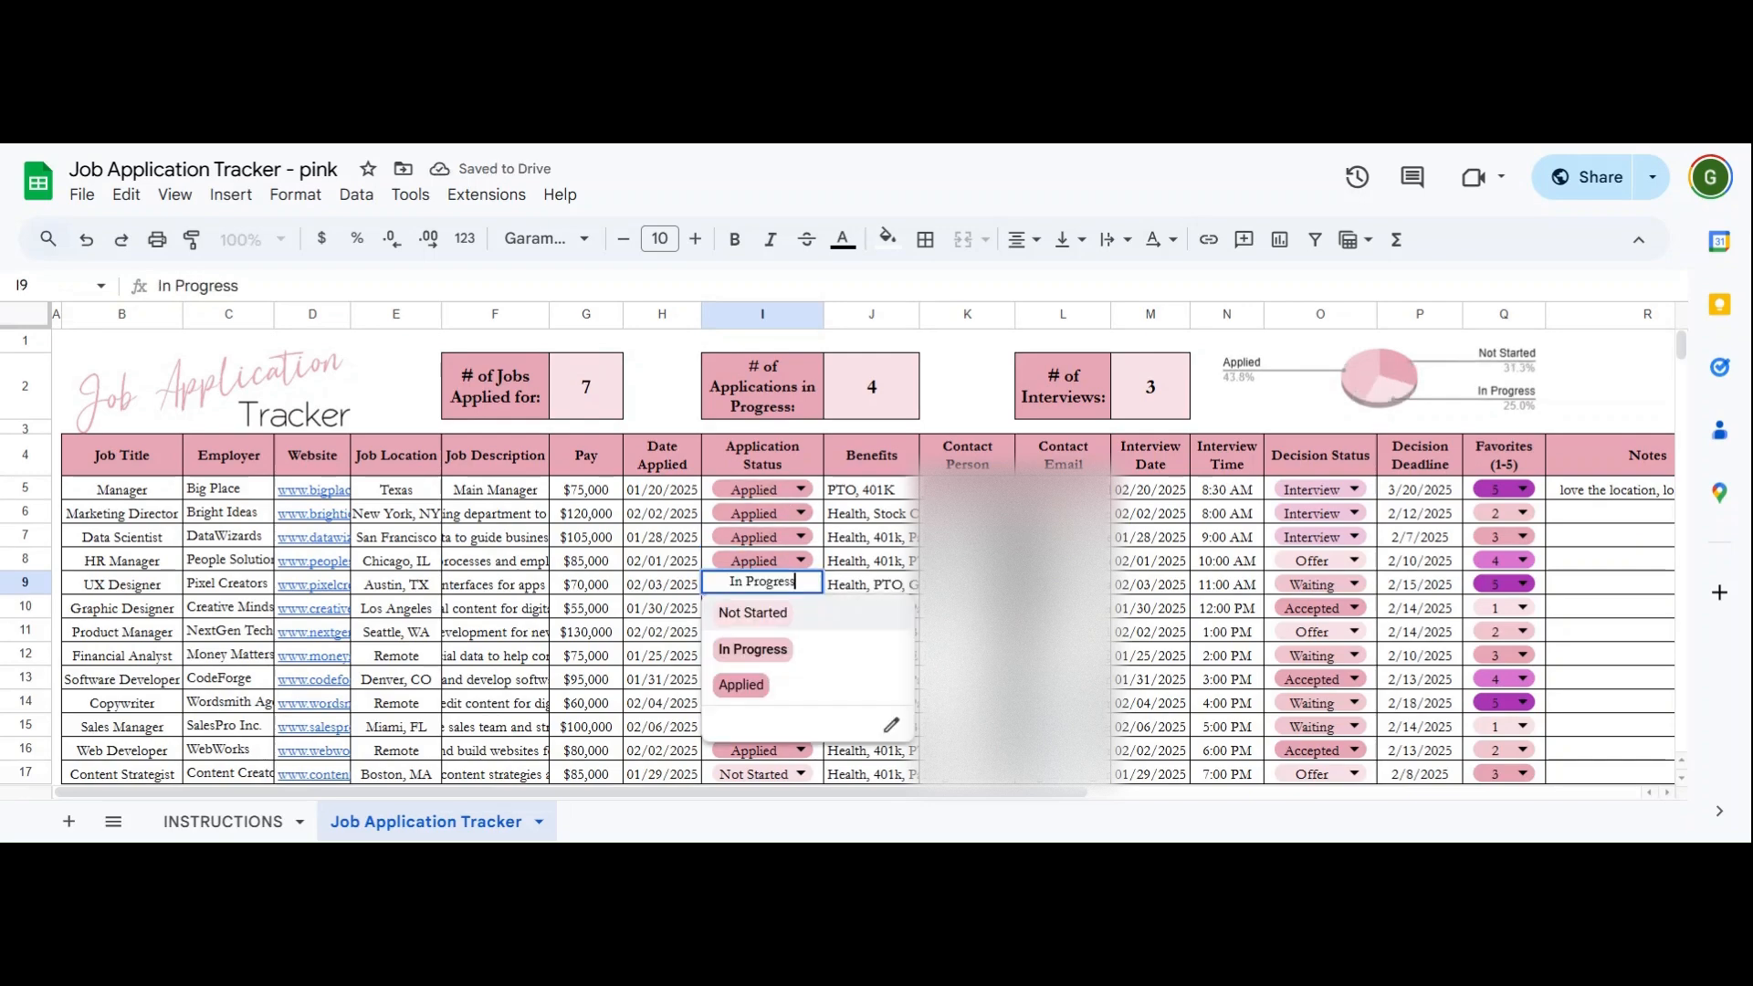
pyautogui.click(761, 621)
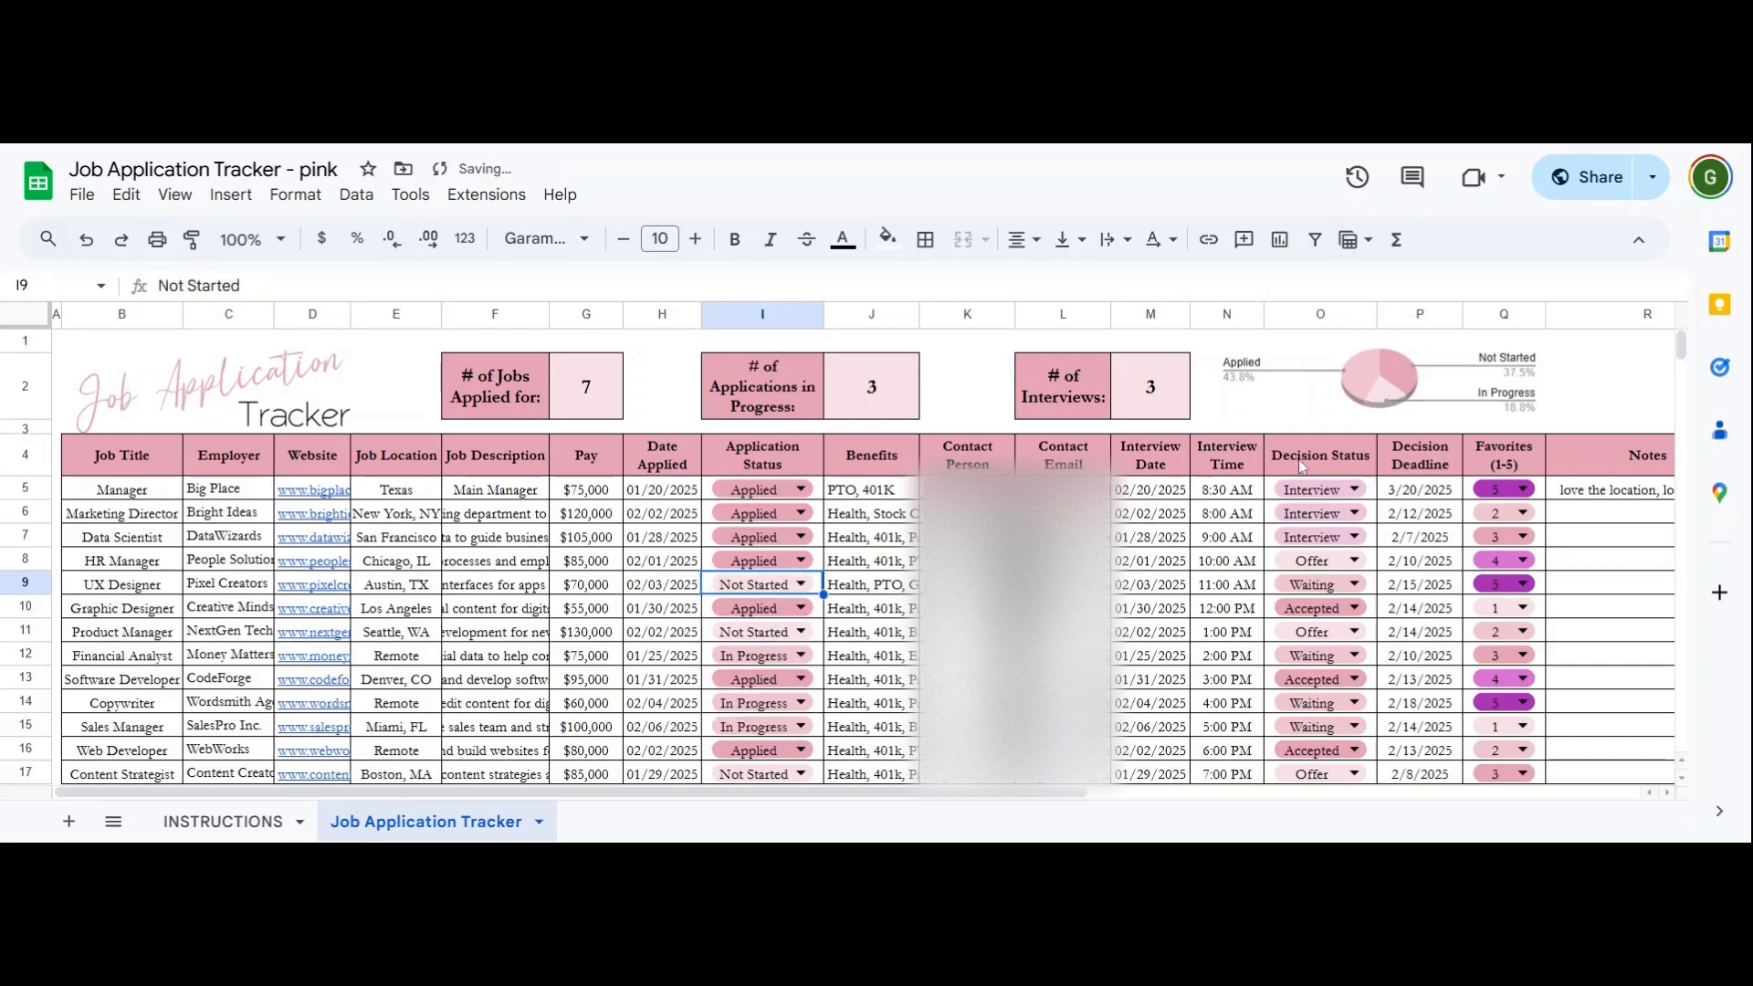
pyautogui.click(1062, 608)
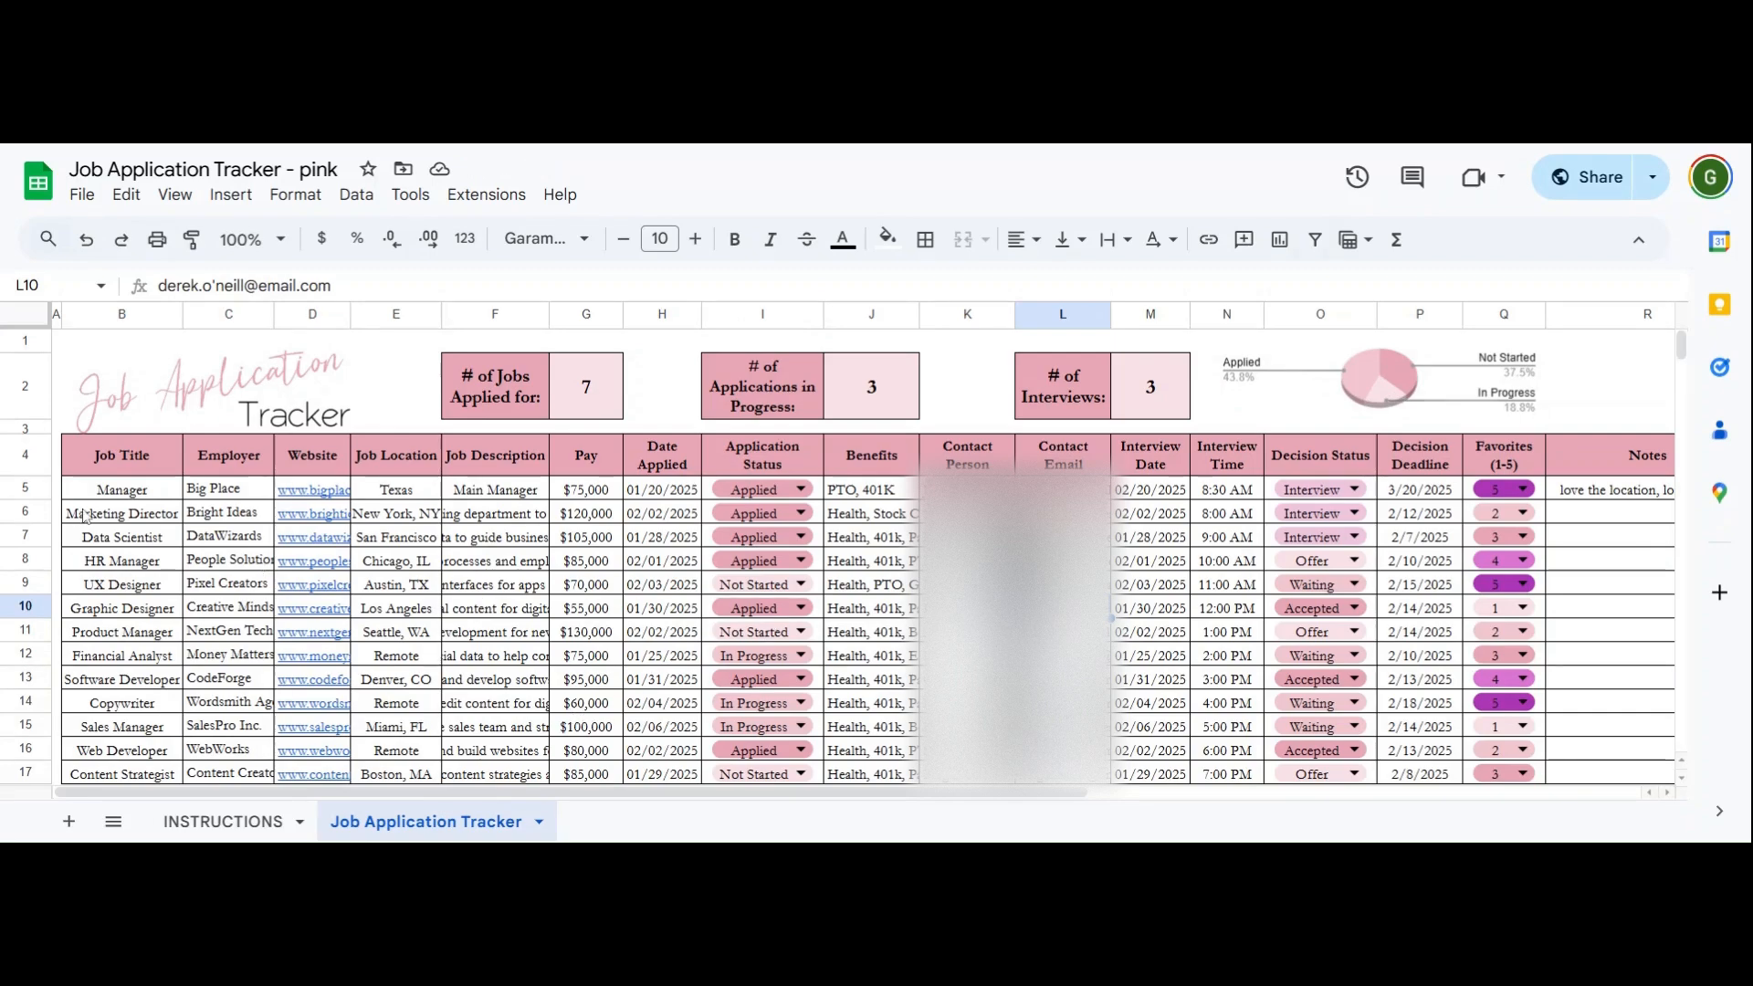
# - Delete all of row 5's Manager entries, including its note
pyautogui.moveTo(113, 500); pyautogui.dragTo(1523, 496)
pyautogui.press('Delete')
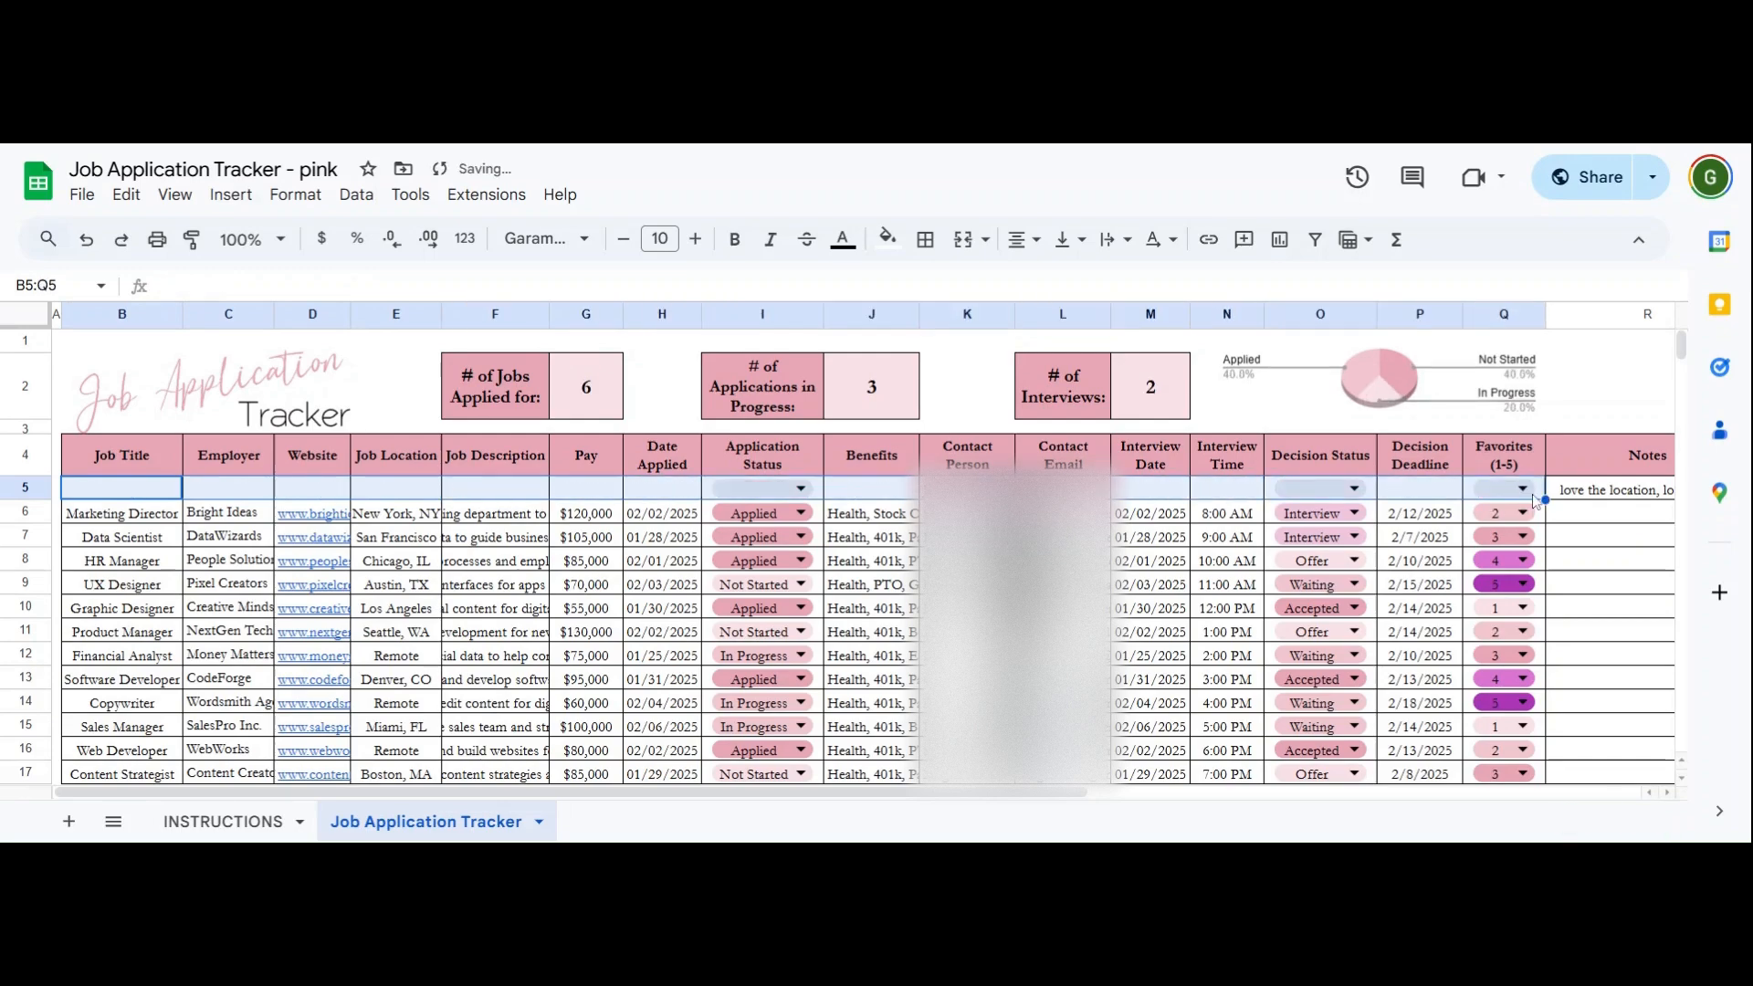
pyautogui.click(1064, 607)
pyautogui.click(1555, 496)
pyautogui.press('Delete')
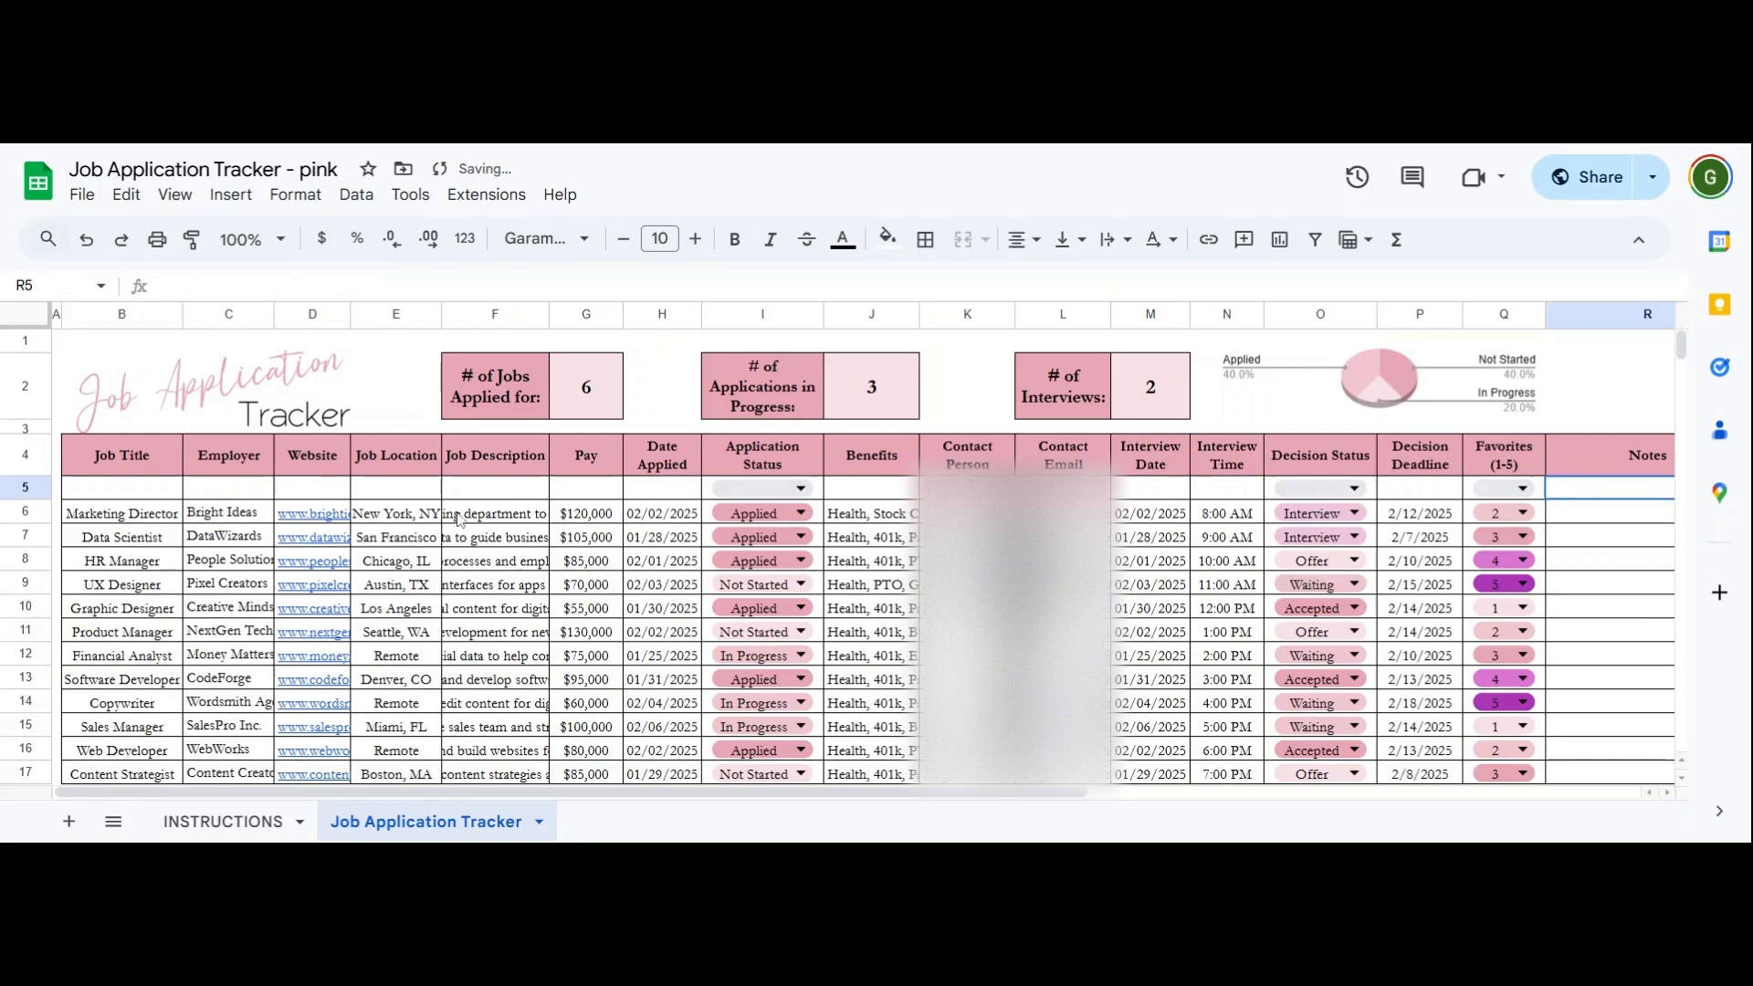
# - Undo the accidental fill-down of the blank row so the other job rows remain
pyautogui.moveTo(122, 488); pyautogui.dragTo(1537, 785)
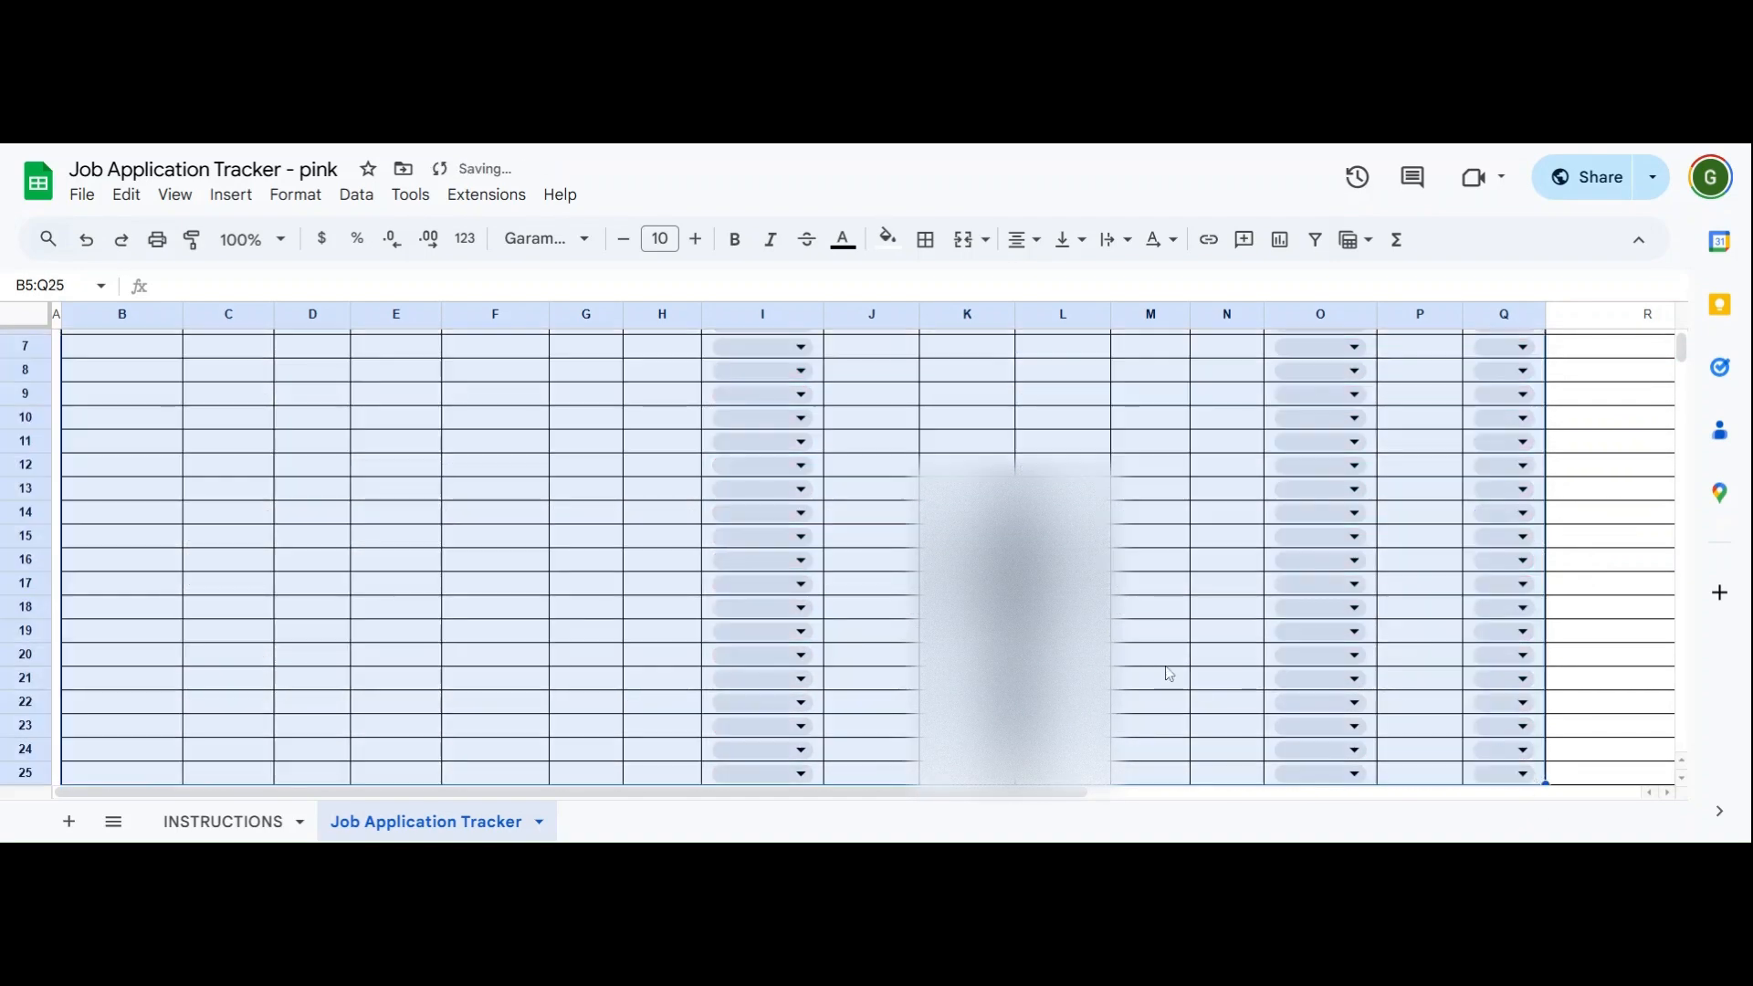
pyautogui.scroll(3, 1162, 673)
pyautogui.click(1155, 653)
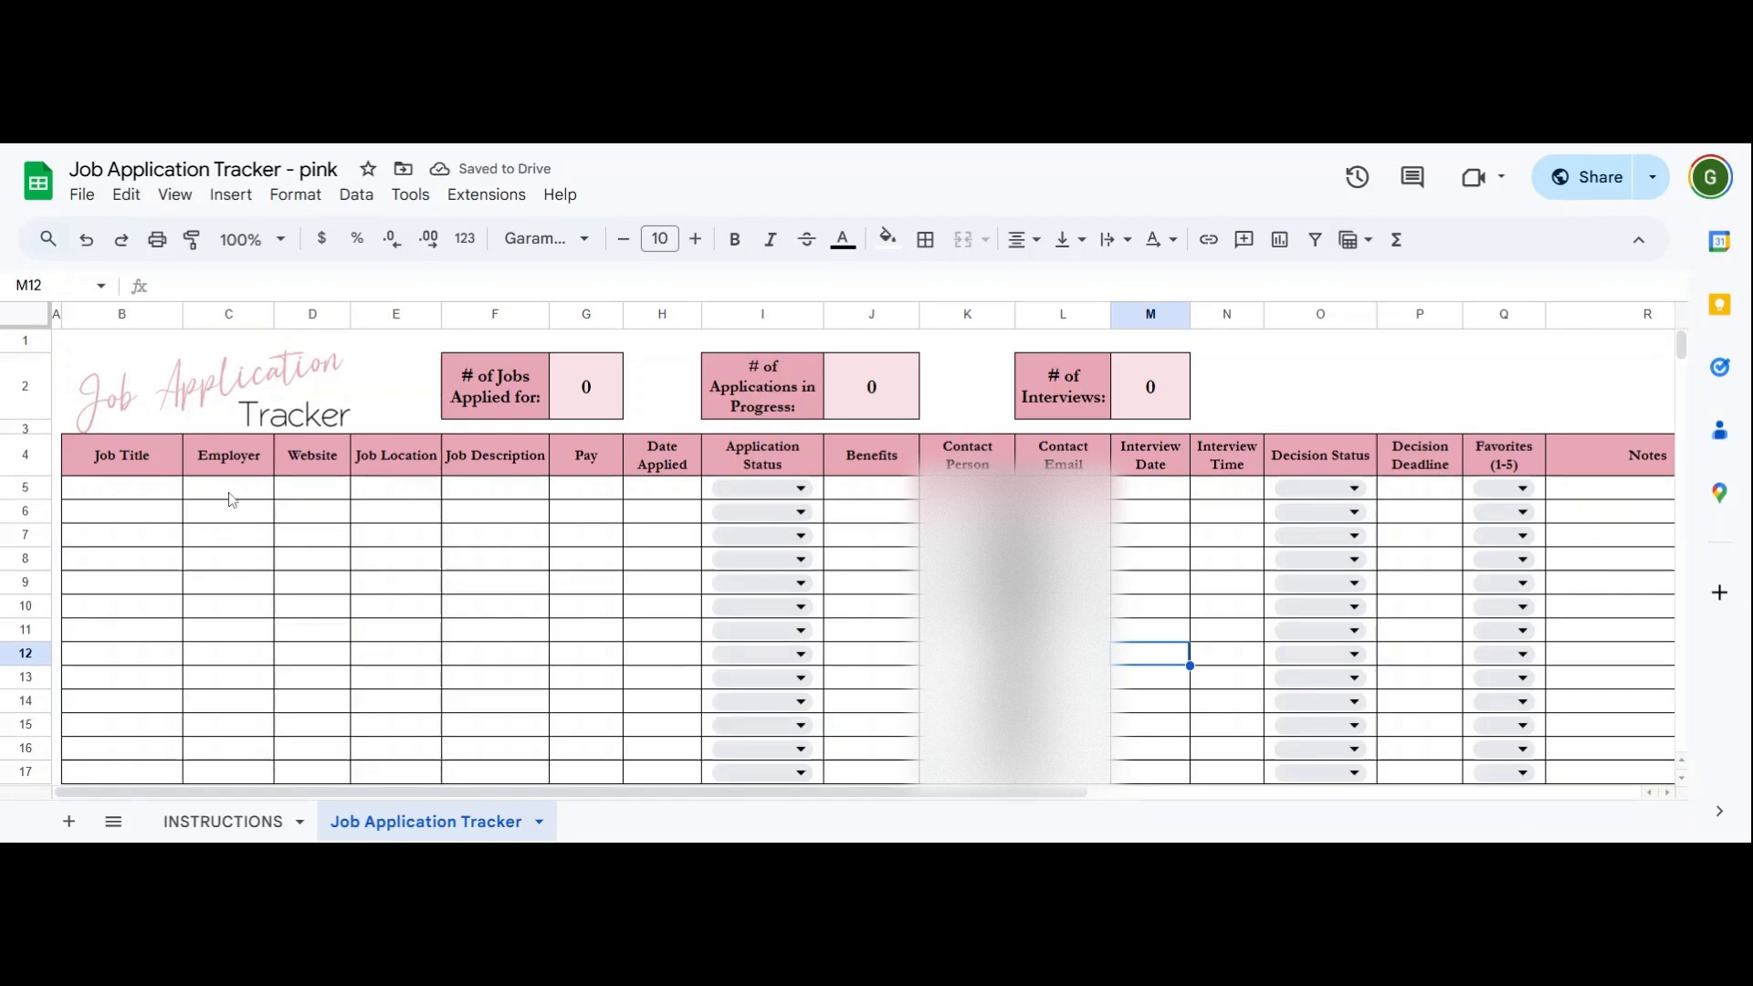
pyautogui.hotkey('ctrl', 'z')
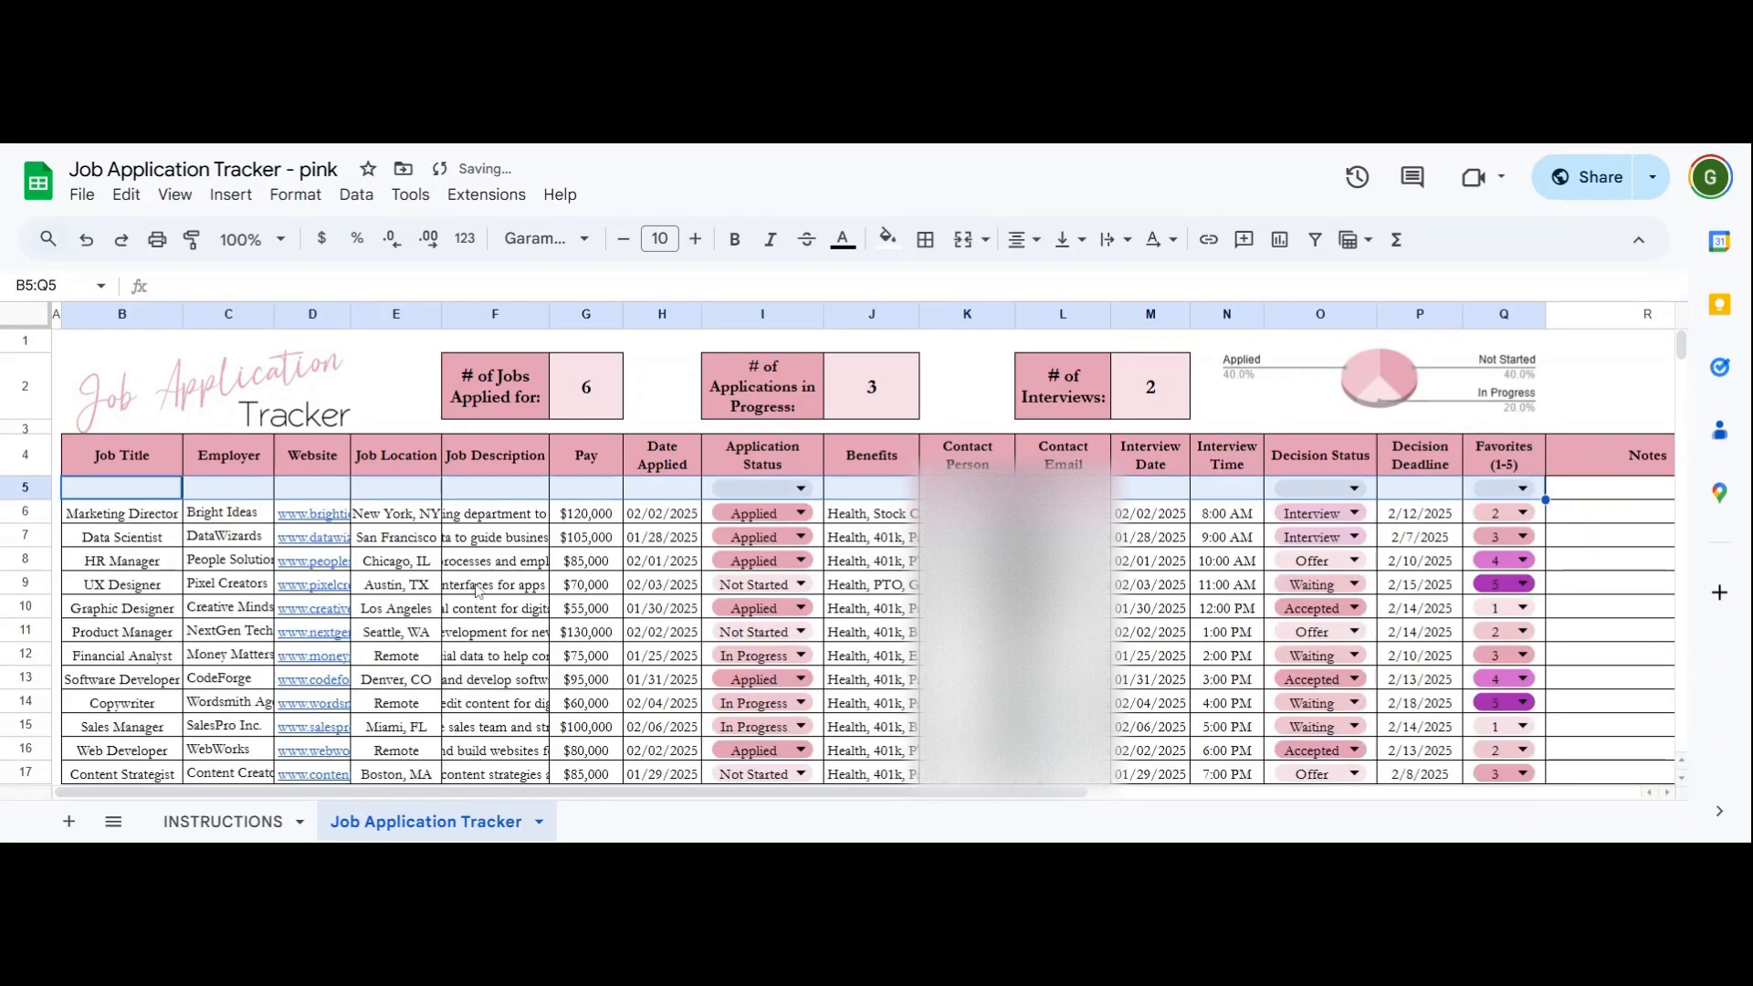
pyautogui.click(570, 609)
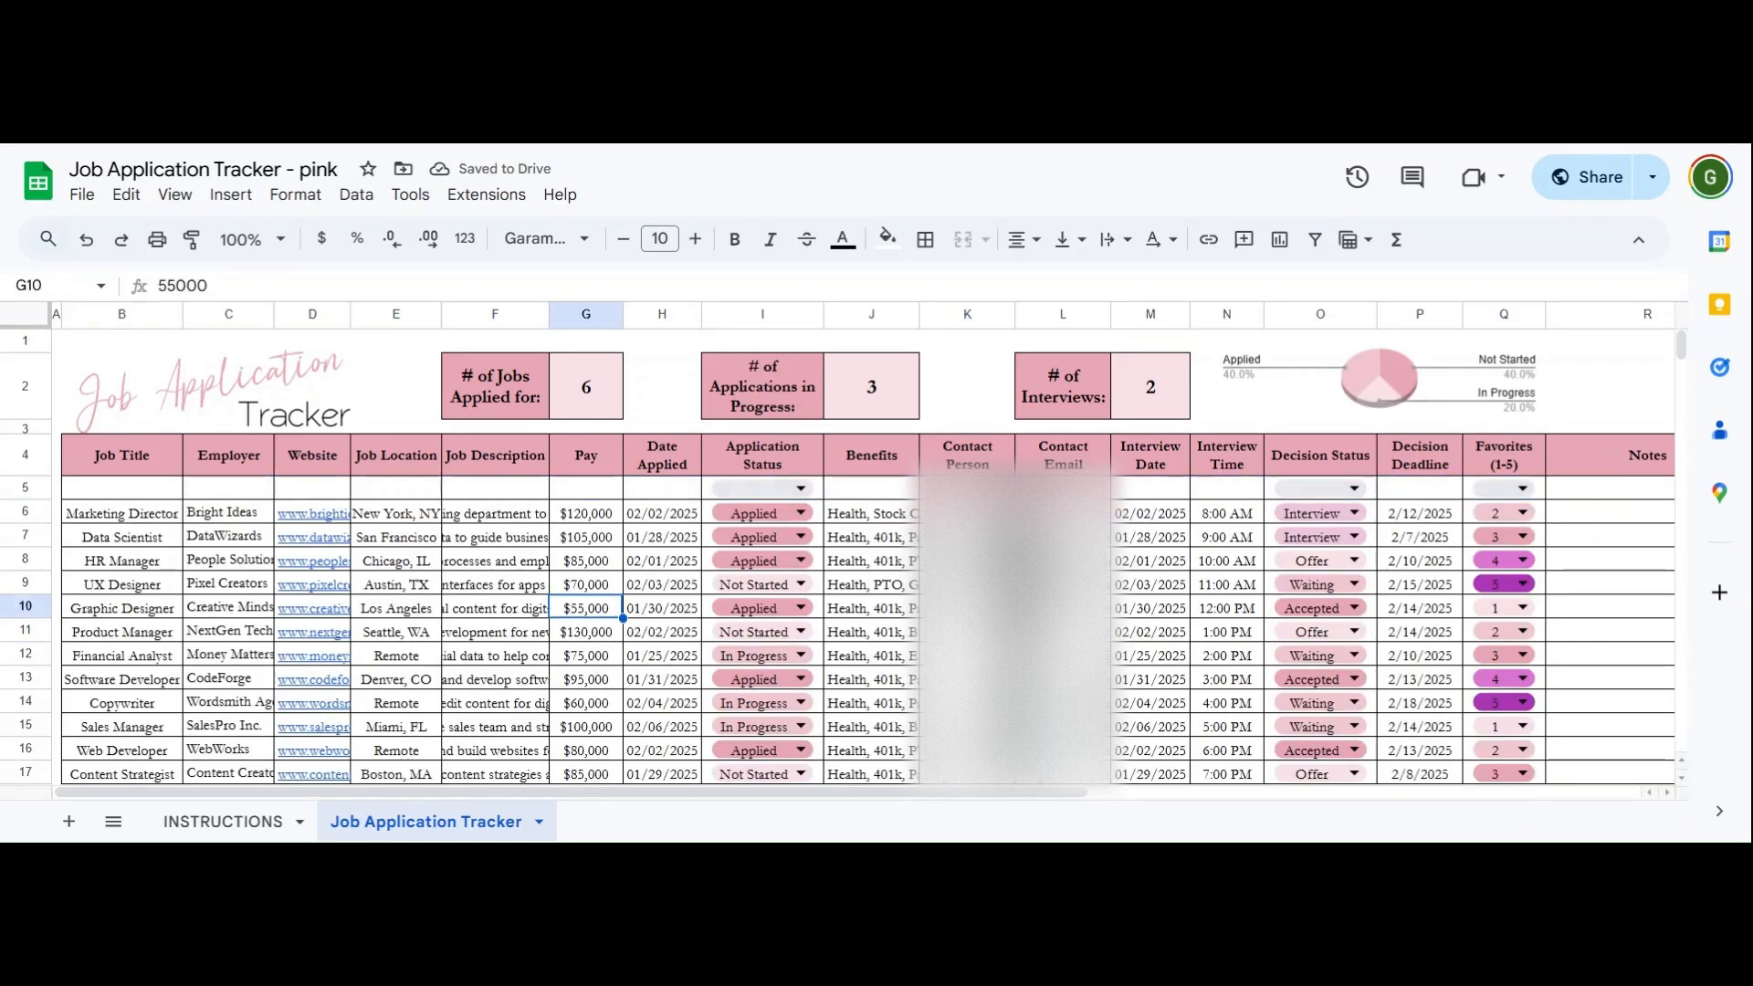